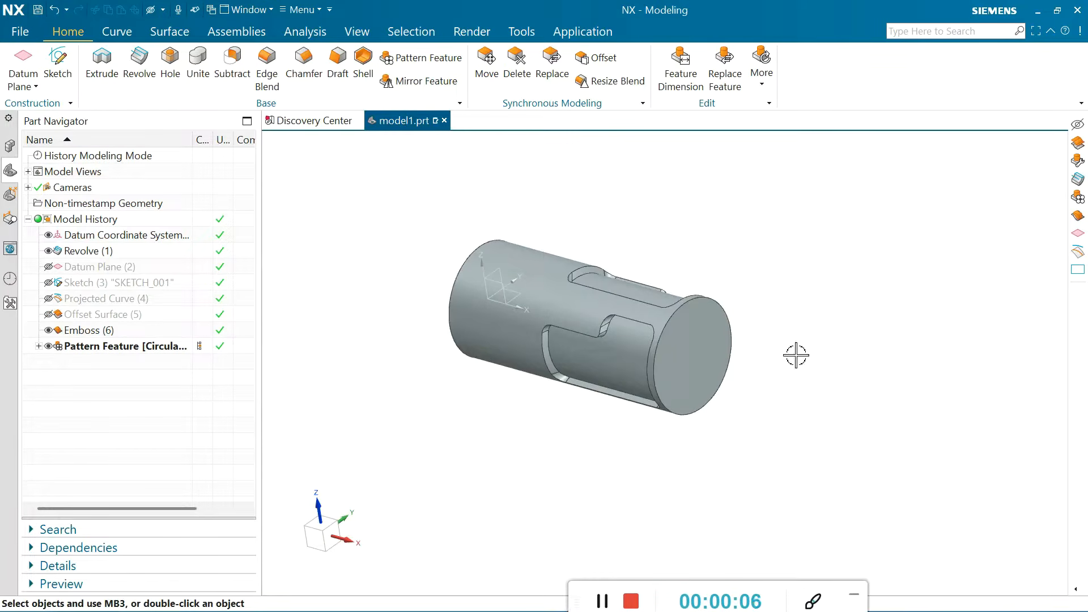
Examine the cylindrical part and its patterned slots from several angles and distances
{"action": "middle_click_drag", "start_coordinate": [364, 323], "coordinate": [376, 345]}
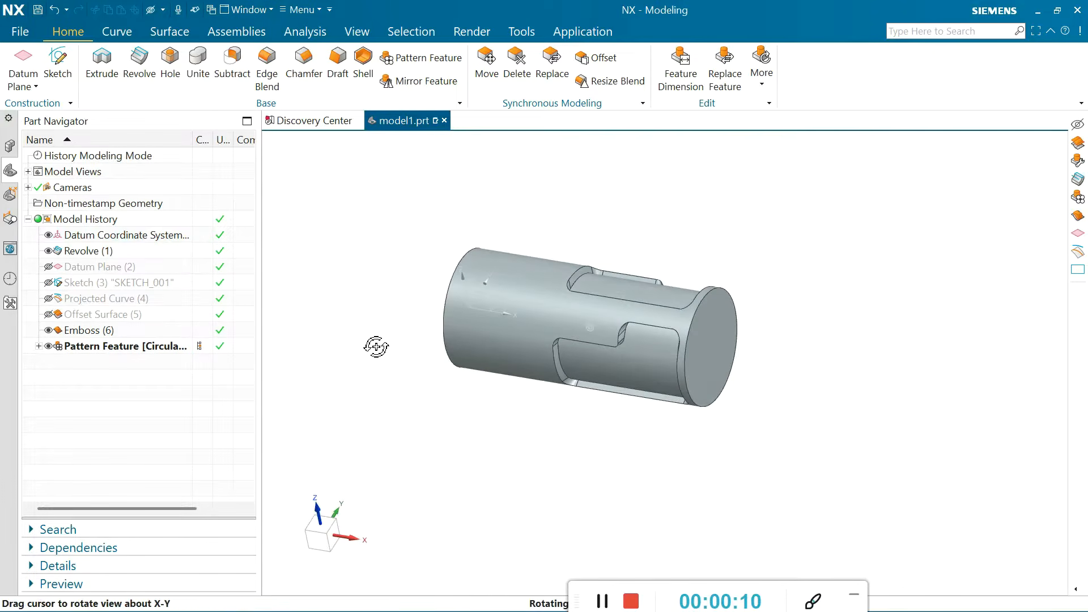
{"action": "scroll", "coordinate": [661, 242], "scroll_direction": "up", "scroll_amount": 2}
{"action": "scroll", "coordinate": [661, 242], "scroll_direction": "down", "scroll_amount": 1}
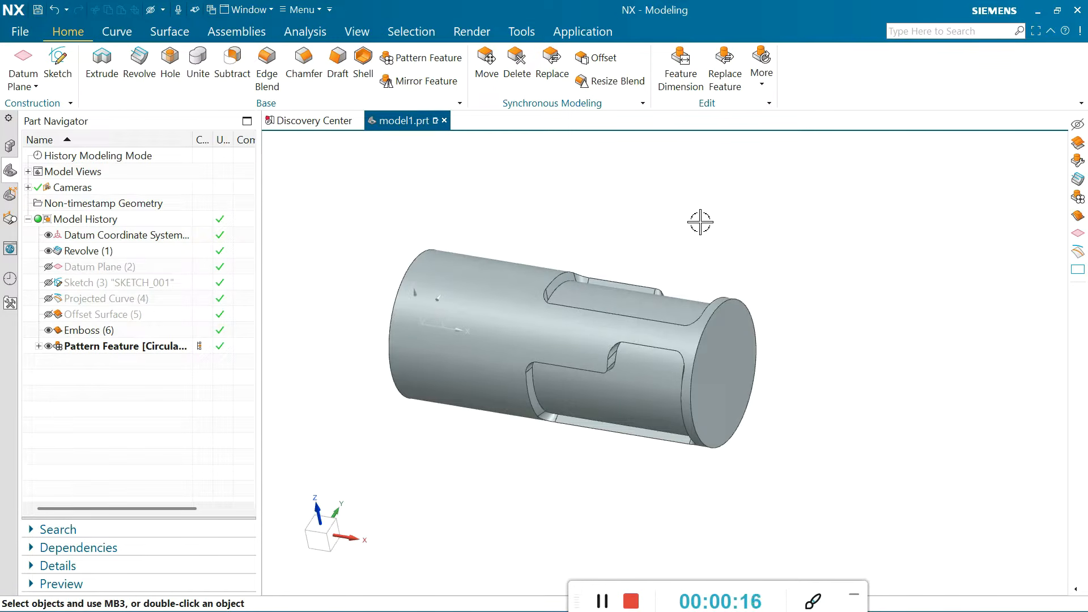
{"action": "left_click_drag", "start_coordinate": [574, 595], "coordinate": [585, 569]}
{"action": "scroll", "coordinate": [505, 301], "scroll_direction": "up", "scroll_amount": 2}
{"action": "scroll", "coordinate": [533, 297], "scroll_direction": "down", "scroll_amount": 2}
{"action": "middle_click_drag", "start_coordinate": [406, 223], "coordinate": [433, 289]}
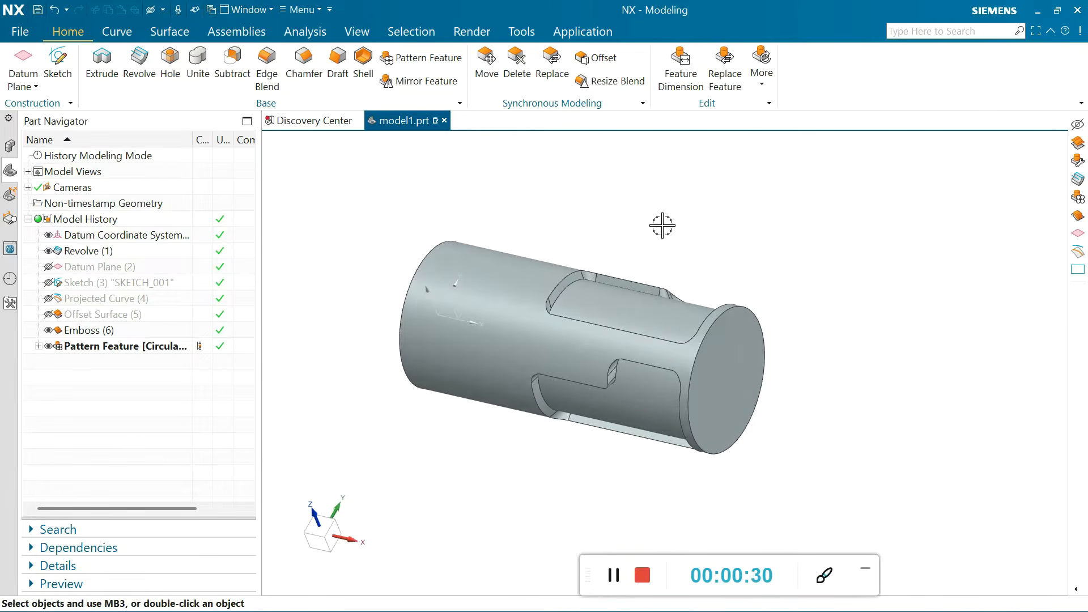
Switch the part to the Manufacturing application using the cam_general configuration and the mill_rotary setup
{"action": "left_click", "coordinate": [567, 33]}
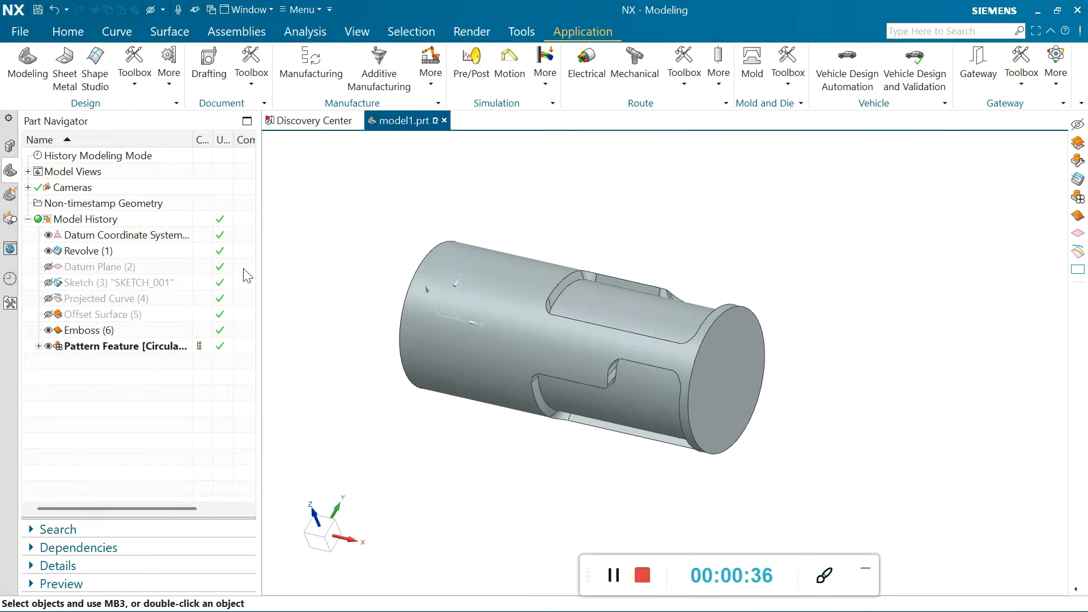
{"action": "left_click", "coordinate": [309, 68]}
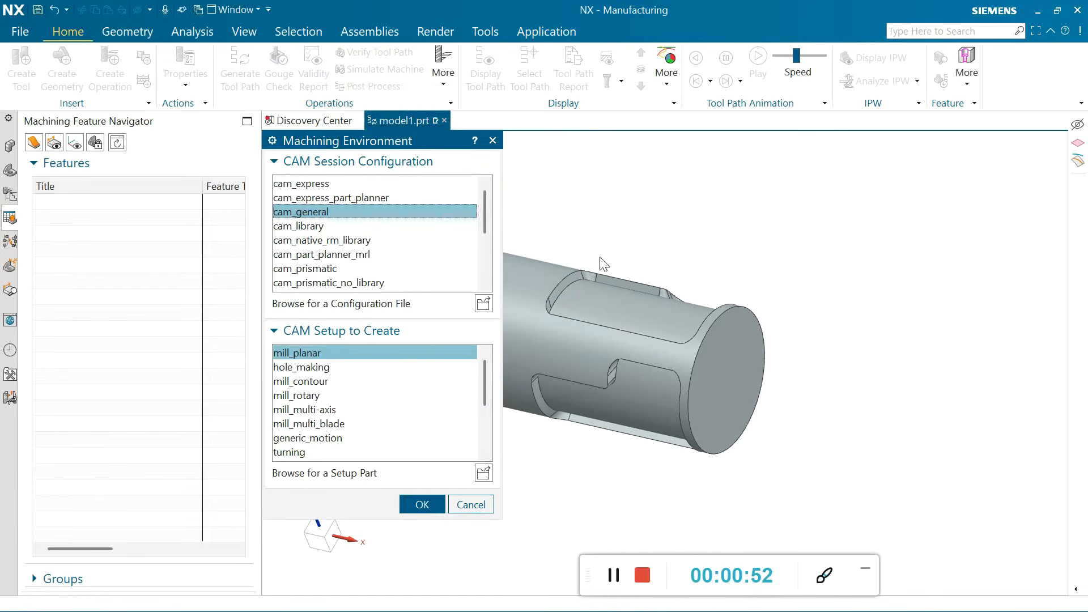
{"action": "left_click", "coordinate": [299, 396]}
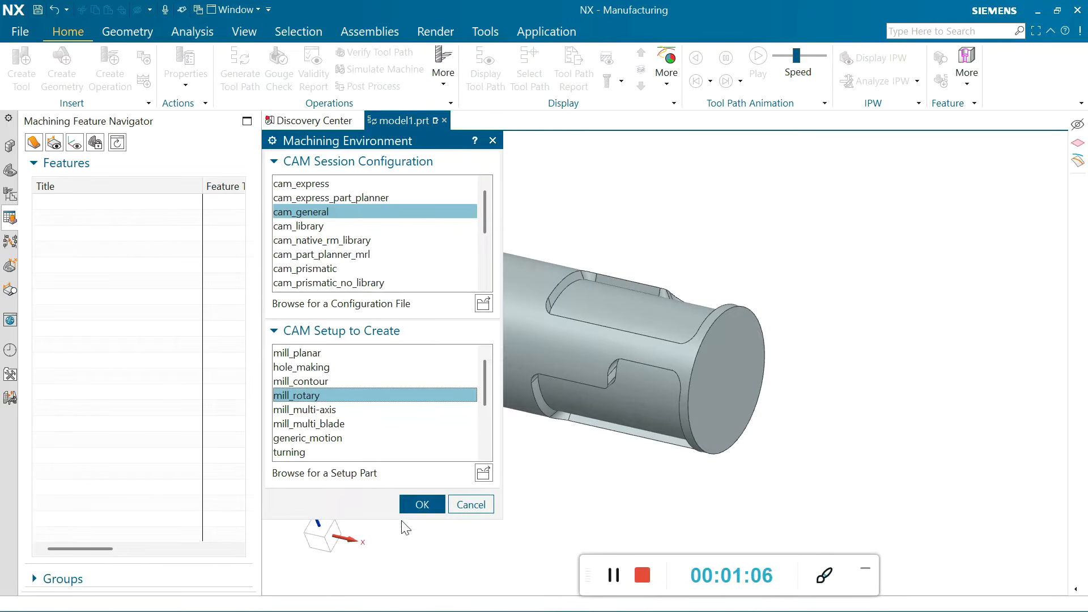
{"action": "left_click", "coordinate": [417, 505]}
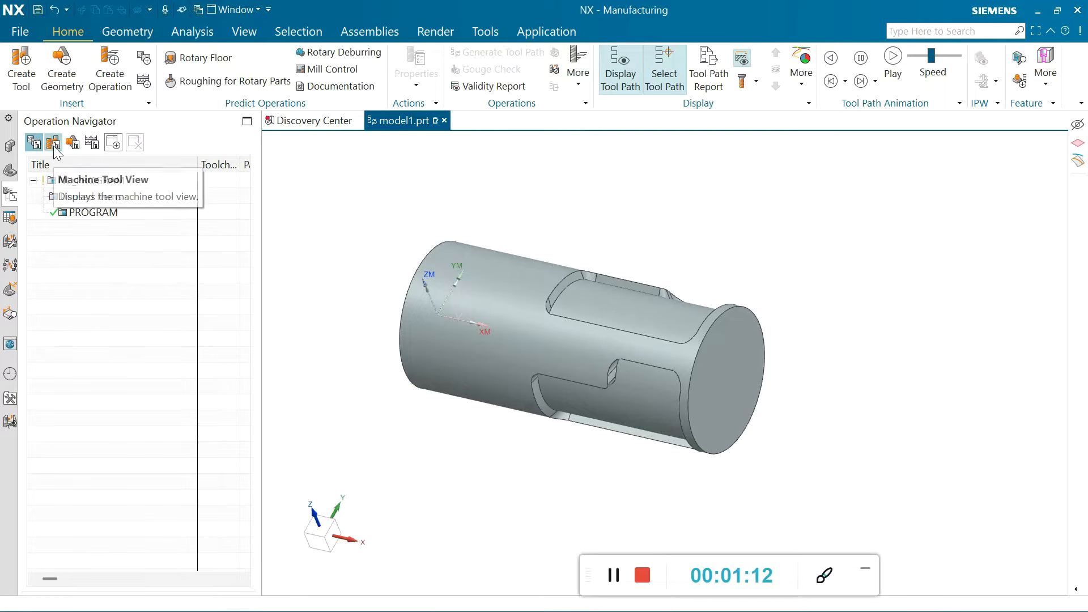
Show the geometry view of the operations, expand the MCS group and open its definition for editing
{"action": "left_click", "coordinate": [72, 143]}
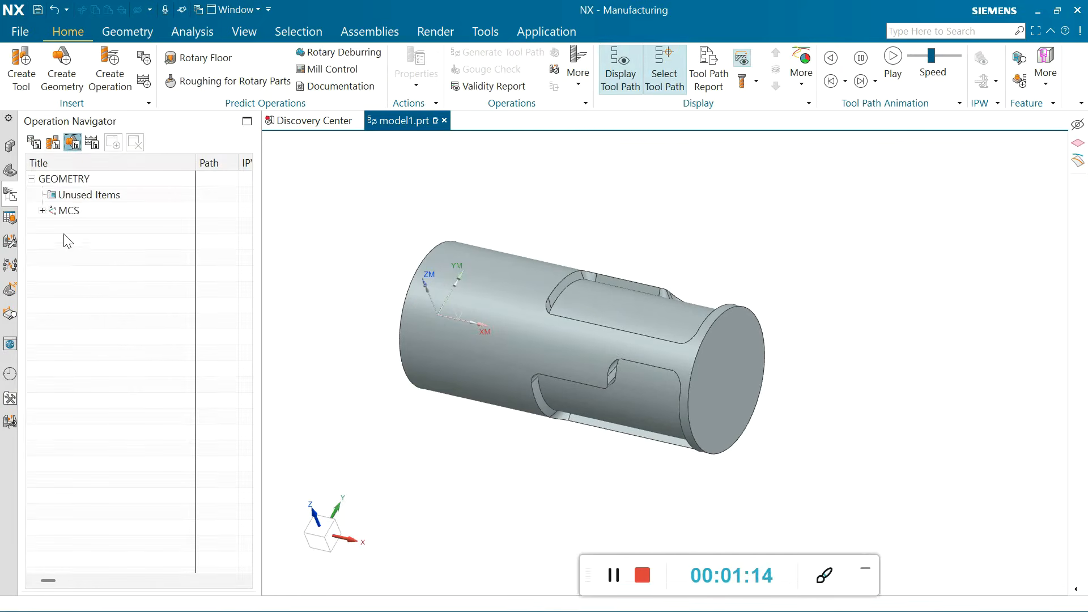
{"action": "left_click", "coordinate": [42, 209]}
{"action": "double_click", "coordinate": [65, 210]}
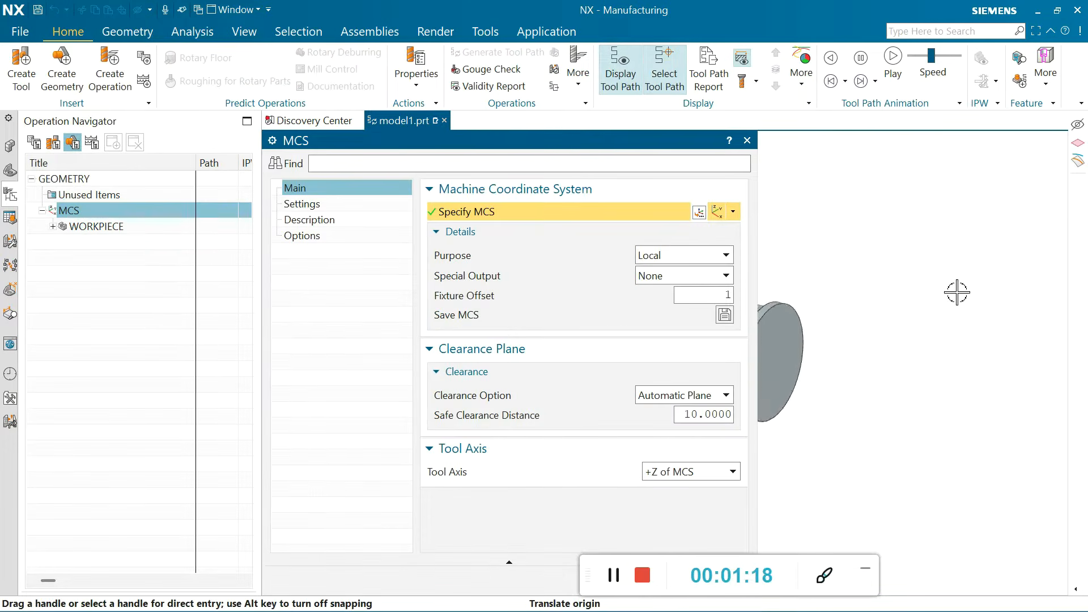
Place the MCS origin at the center of the slotted end face, at X 200
{"action": "scroll", "coordinate": [773, 285], "scroll_direction": "up", "scroll_amount": 3}
{"action": "scroll", "coordinate": [832, 378], "scroll_direction": "down", "scroll_amount": 1}
{"action": "middle_click_drag", "start_coordinate": [820, 475], "coordinate": [828, 441]}
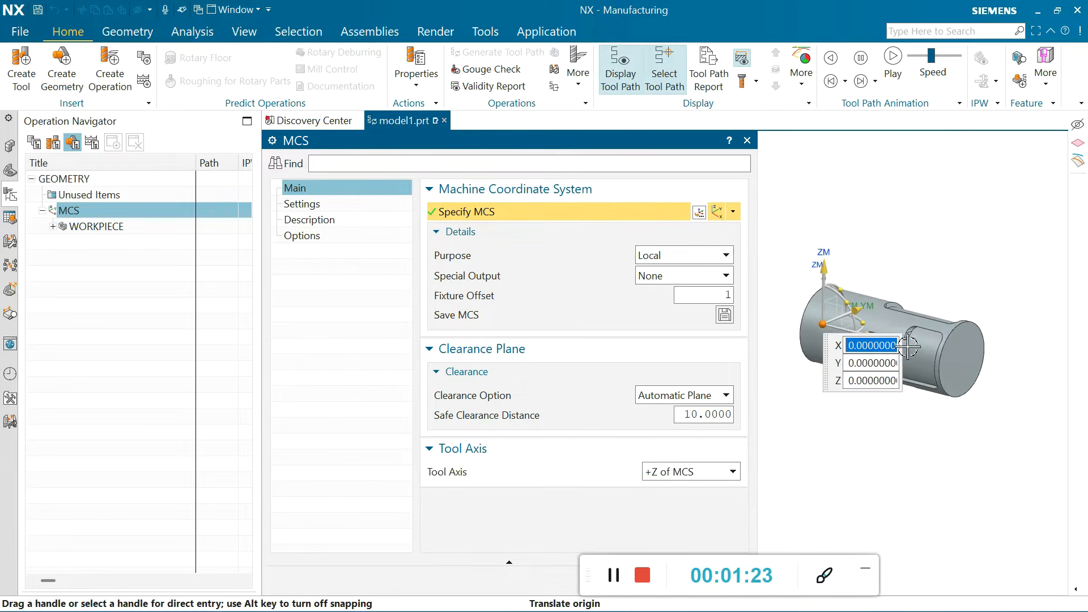
{"action": "left_click", "coordinate": [958, 336]}
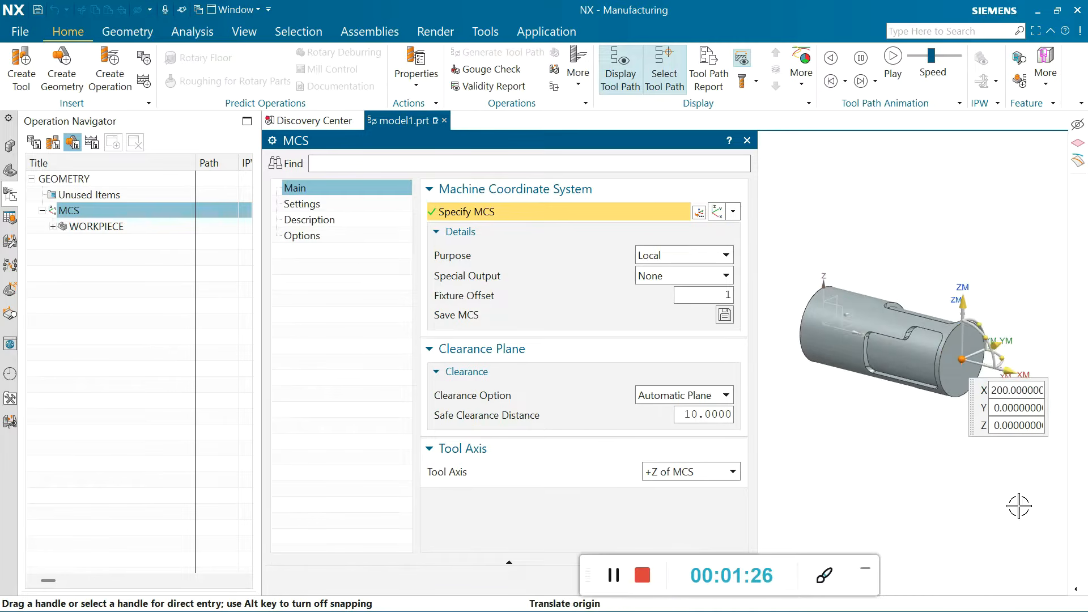
{"action": "scroll", "coordinate": [950, 345], "scroll_direction": "up", "scroll_amount": 2}
{"action": "scroll", "coordinate": [950, 345], "scroll_direction": "down", "scroll_amount": 2}
{"action": "middle_click_drag", "start_coordinate": [855, 437], "coordinate": [871, 431]}
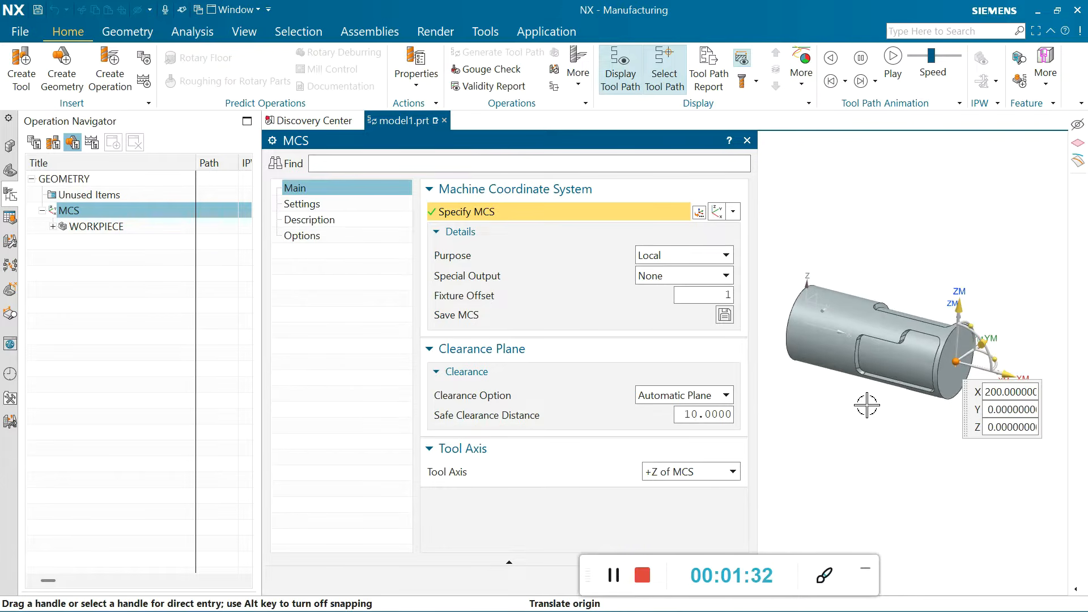
{"action": "scroll", "coordinate": [862, 404], "scroll_direction": "up", "scroll_amount": 1}
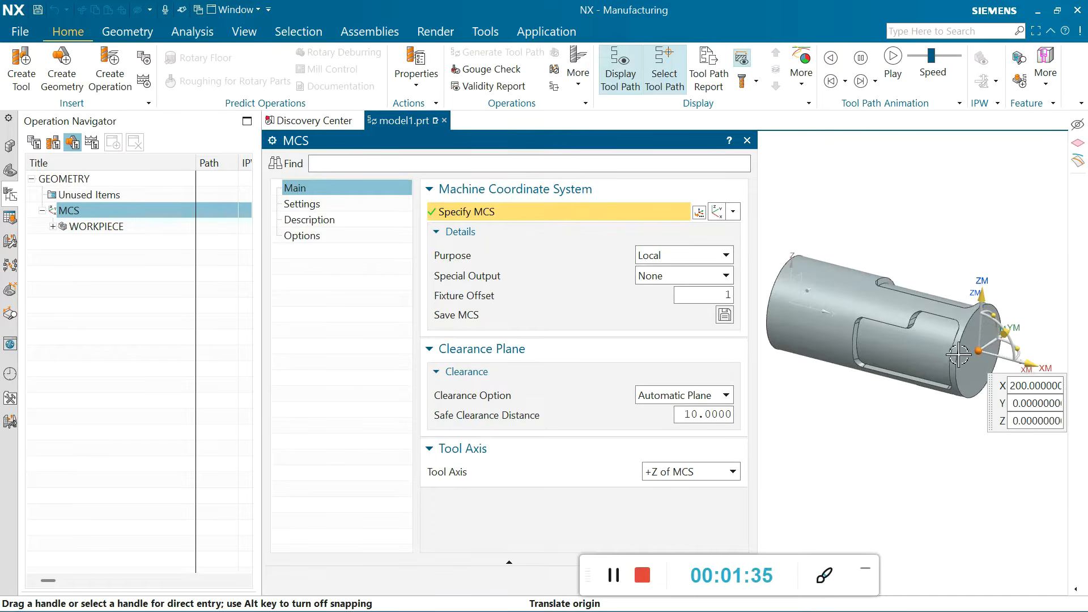
{"action": "scroll", "coordinate": [893, 346], "scroll_direction": "up", "scroll_amount": 1}
{"action": "scroll", "coordinate": [986, 350], "scroll_direction": "down", "scroll_amount": 2}
{"action": "middle_click_drag", "start_coordinate": [815, 372], "coordinate": [869, 380]}
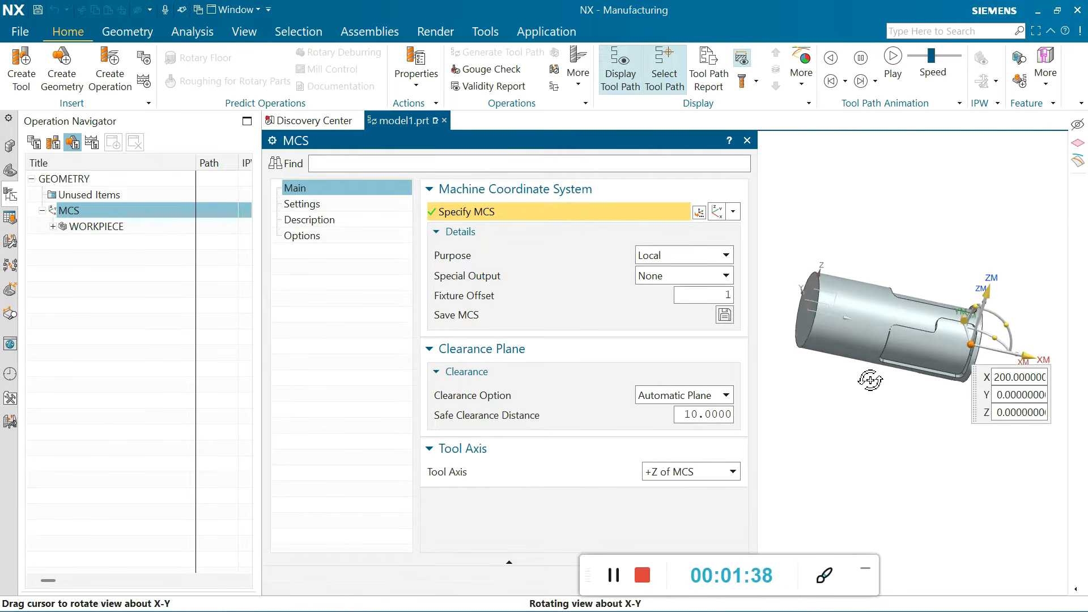
Move the MCS origin to the center of the plain end face and back to the slotted end face's center
{"action": "left_click", "coordinate": [800, 326]}
{"action": "middle_click_drag", "start_coordinate": [816, 433], "coordinate": [768, 413]}
{"action": "scroll", "coordinate": [864, 274], "scroll_direction": "up", "scroll_amount": 2}
{"action": "scroll", "coordinate": [843, 263], "scroll_direction": "down", "scroll_amount": 2}
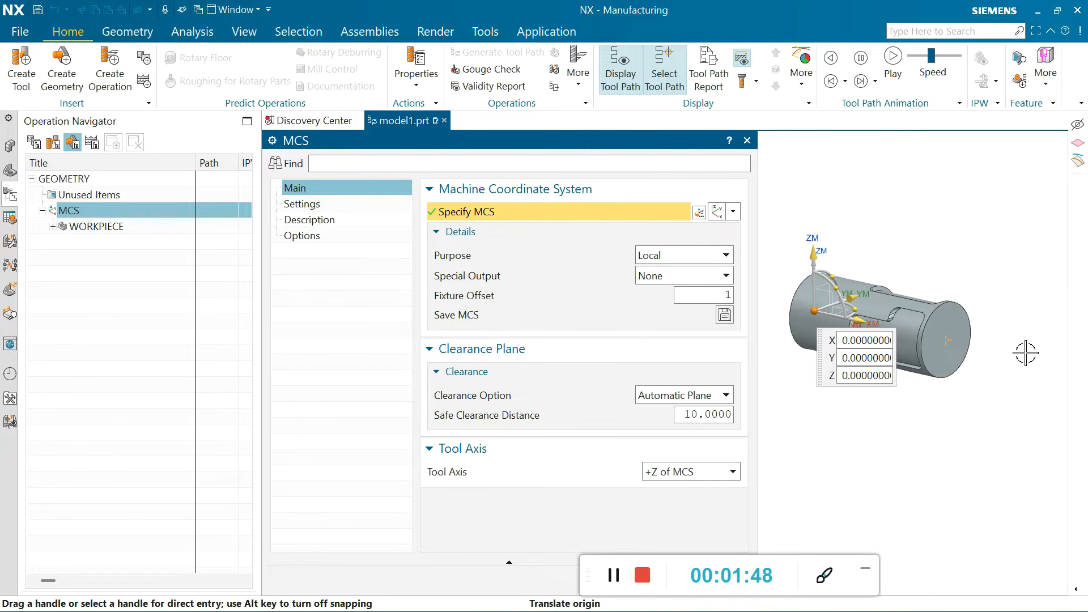
{"action": "left_click", "coordinate": [946, 339]}
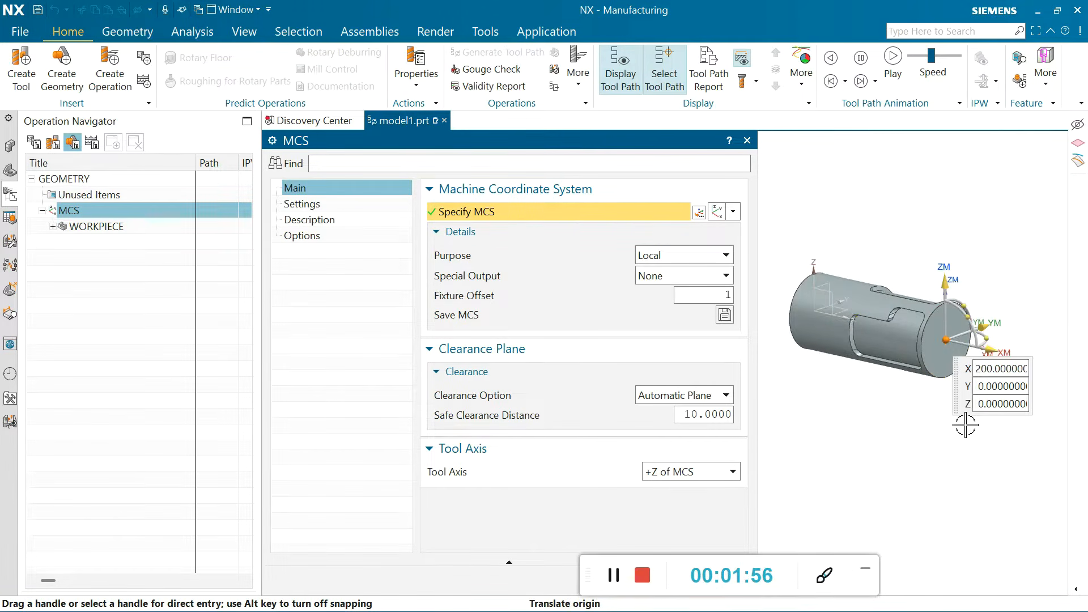
Set the MCS origin at the center of the plain end face, at X 0, and accept the MCS definition
{"action": "middle_click_drag", "start_coordinate": [828, 397], "coordinate": [827, 354]}
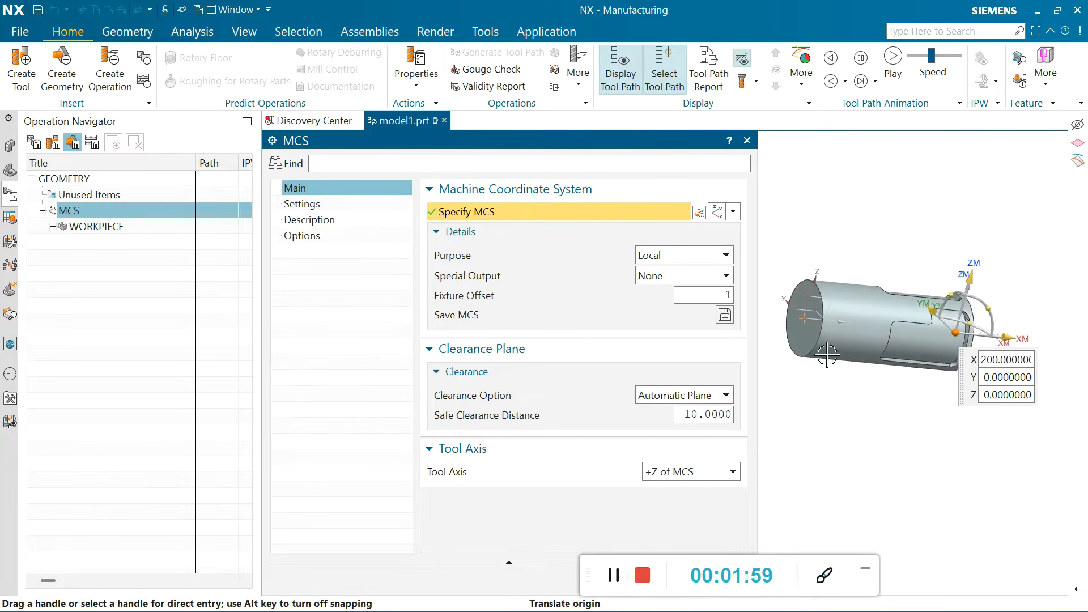
{"action": "left_click", "coordinate": [803, 318]}
{"action": "middle_click_drag", "start_coordinate": [864, 420], "coordinate": [787, 413]}
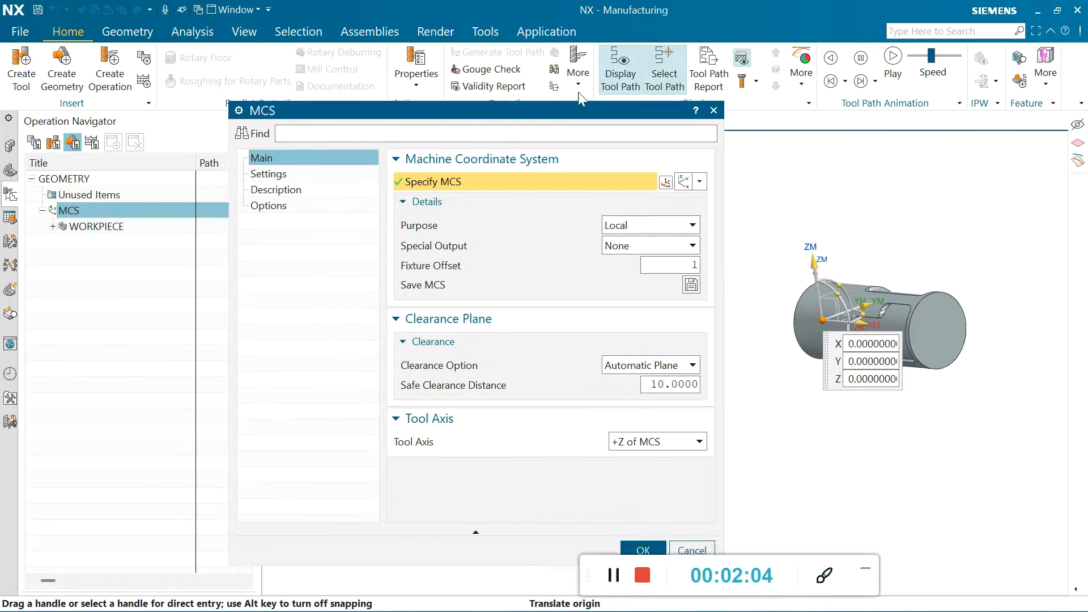
{"action": "left_click", "coordinate": [623, 521]}
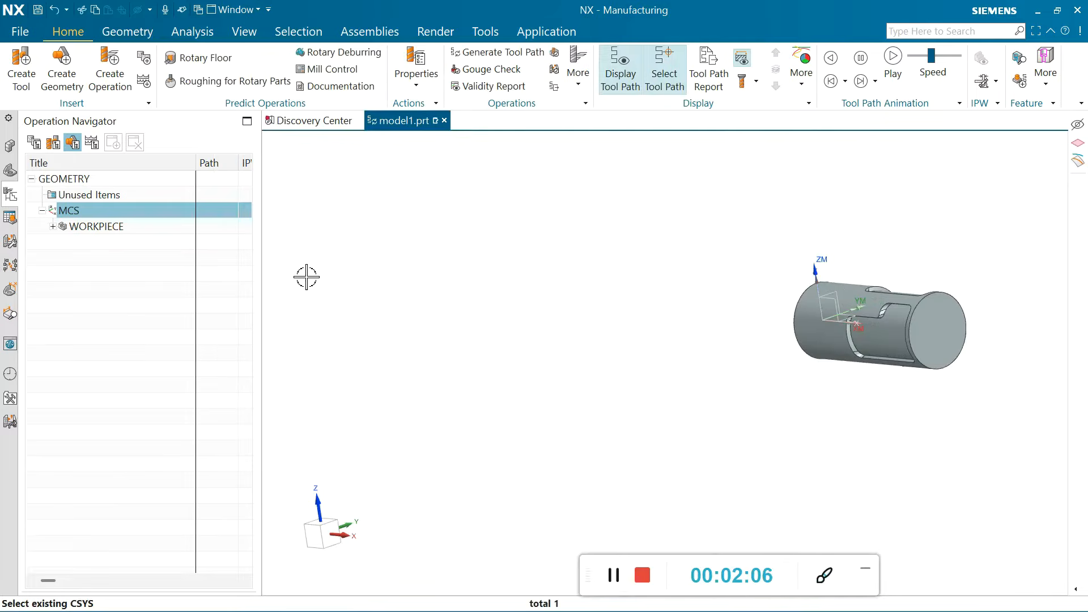
Open the WORKPIECE under the MCS and specify the slotted cylinder's solid body as the part geometry
{"action": "left_click", "coordinate": [52, 226]}
{"action": "double_click", "coordinate": [84, 227]}
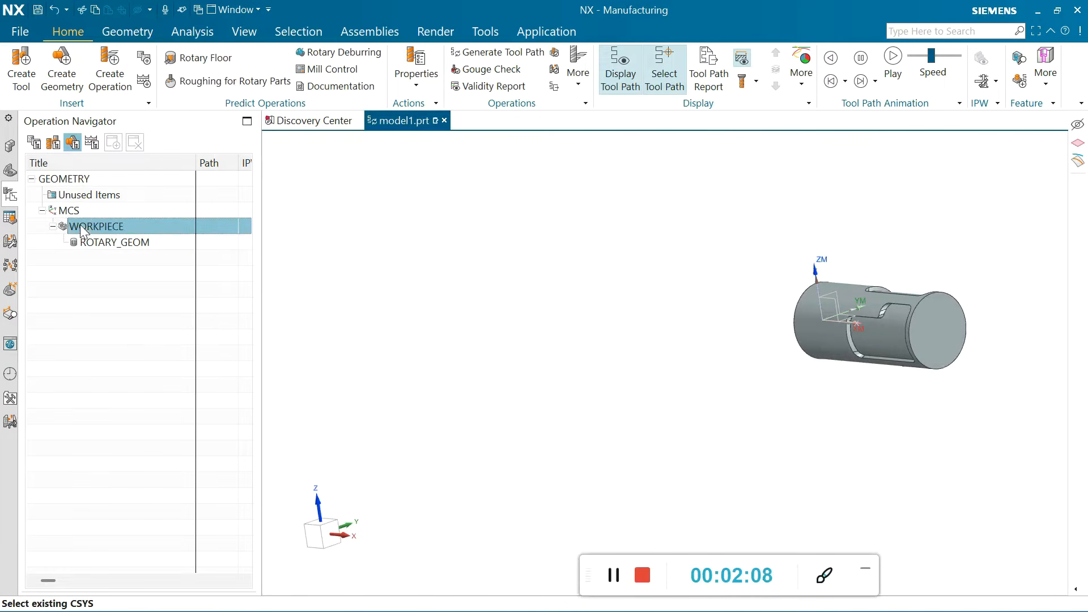
{"action": "left_click", "coordinate": [416, 126]}
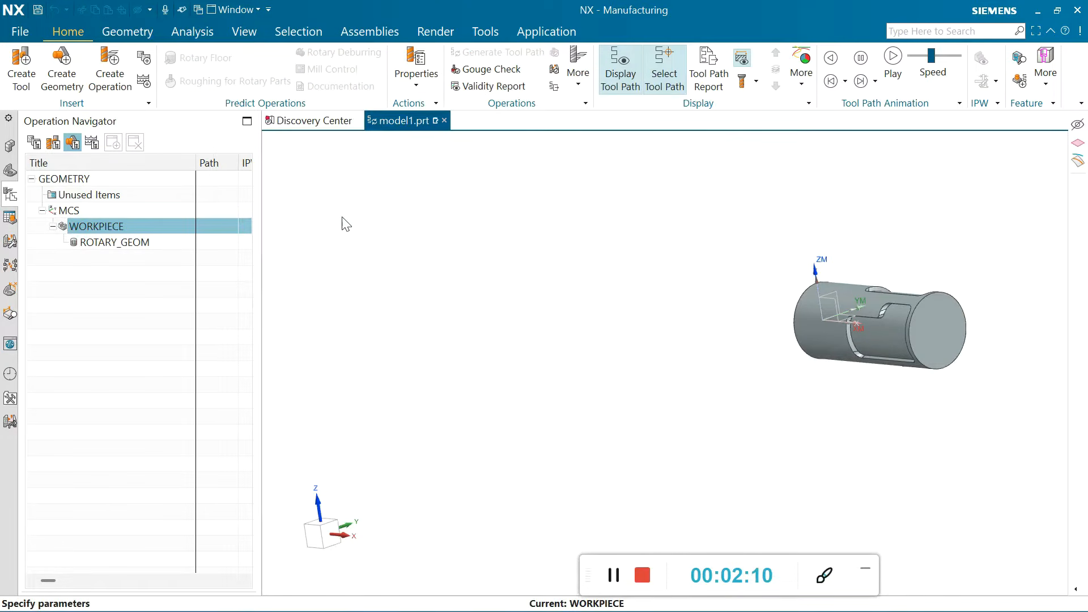
{"action": "left_click", "coordinate": [888, 310]}
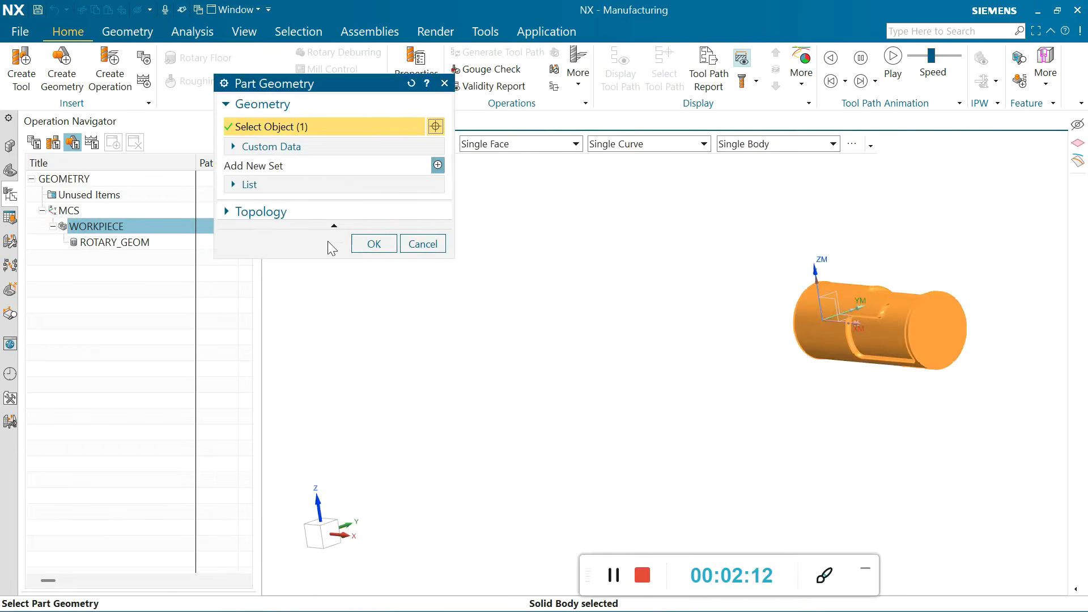
{"action": "left_click", "coordinate": [373, 245]}
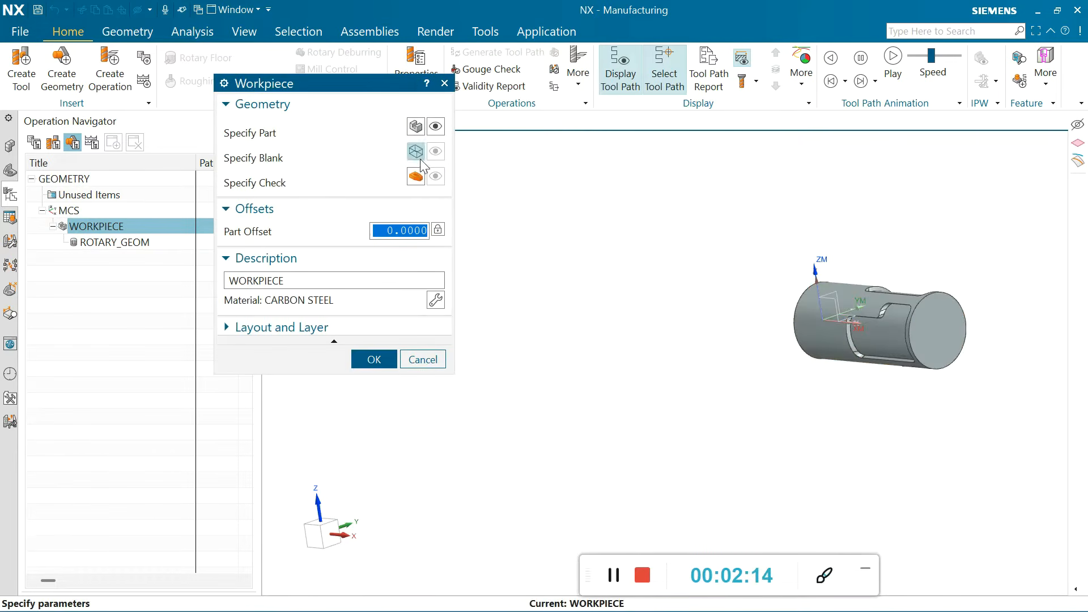
Define the workpiece blank as a Bounding Cylinder with its axis vector taken from the part's cylindrical face
{"action": "left_click", "coordinate": [416, 151]}
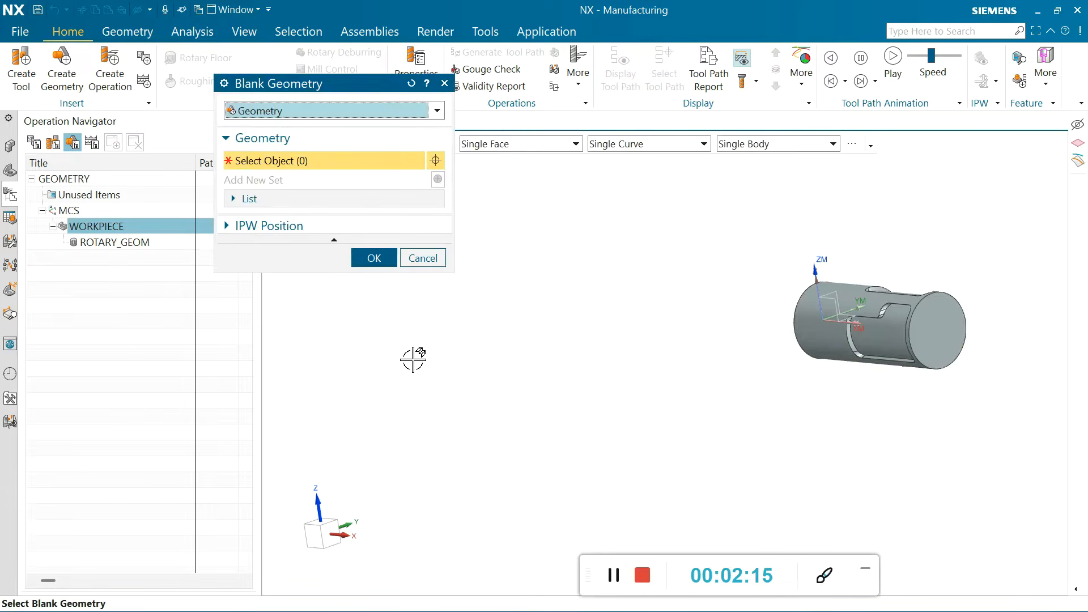
{"action": "left_click", "coordinate": [298, 111]}
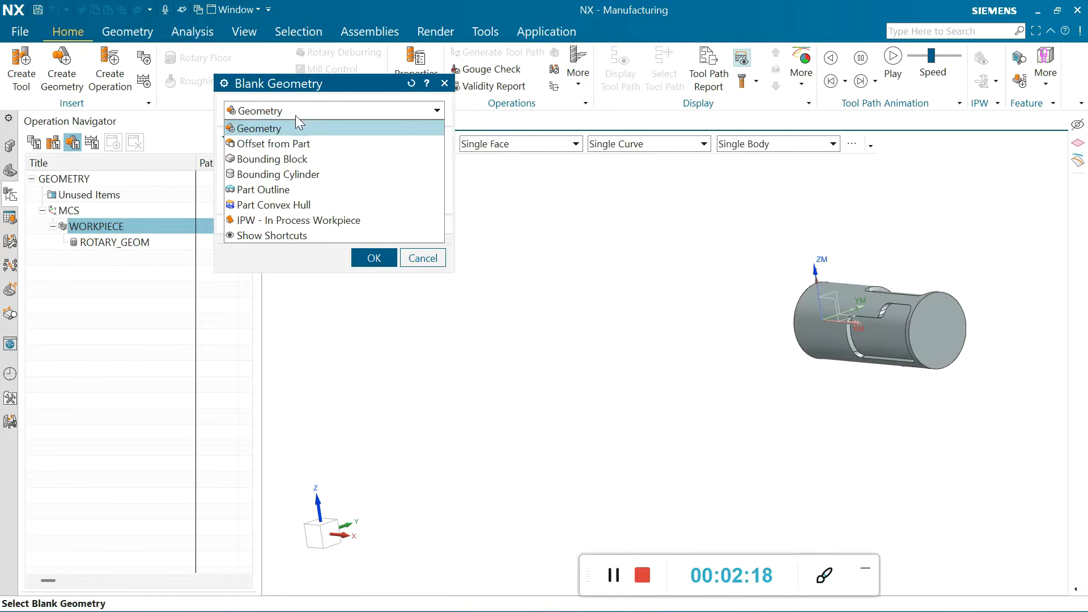
{"action": "left_click", "coordinate": [291, 174]}
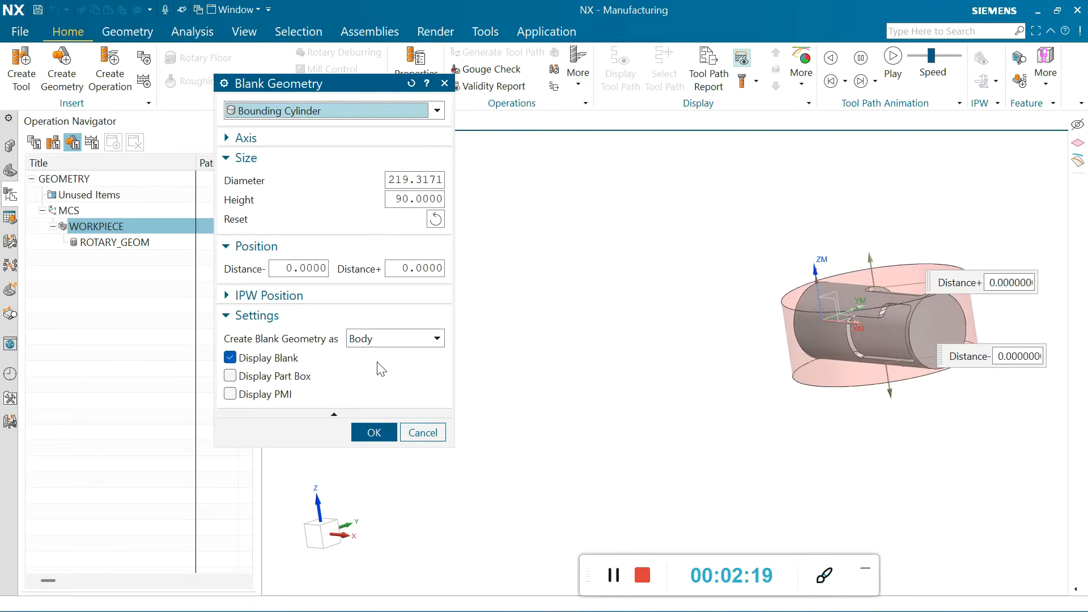
{"action": "left_click", "coordinate": [309, 138]}
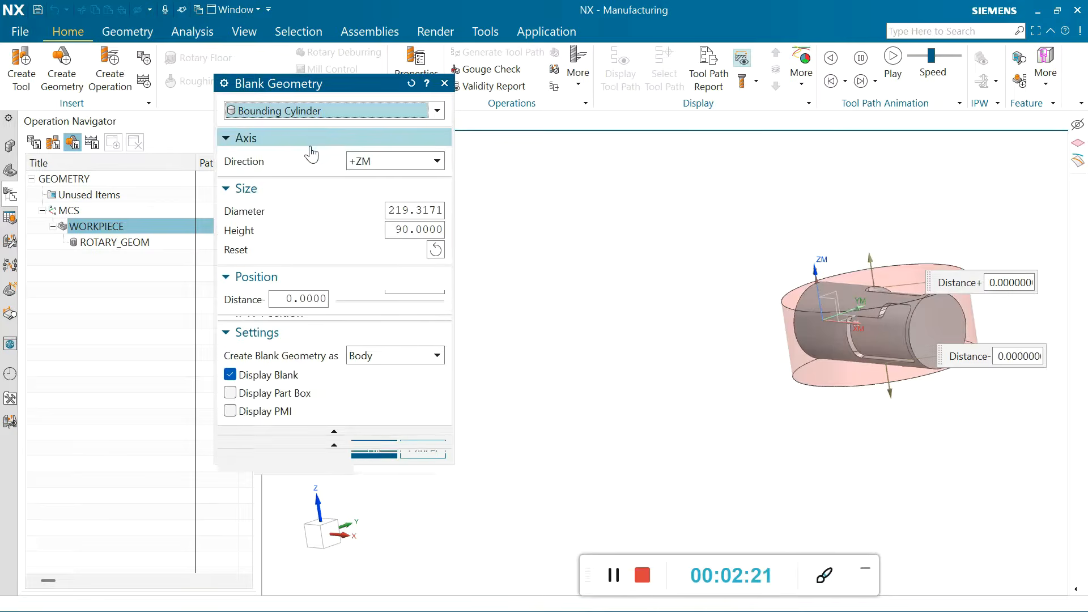
{"action": "left_click", "coordinate": [386, 158]}
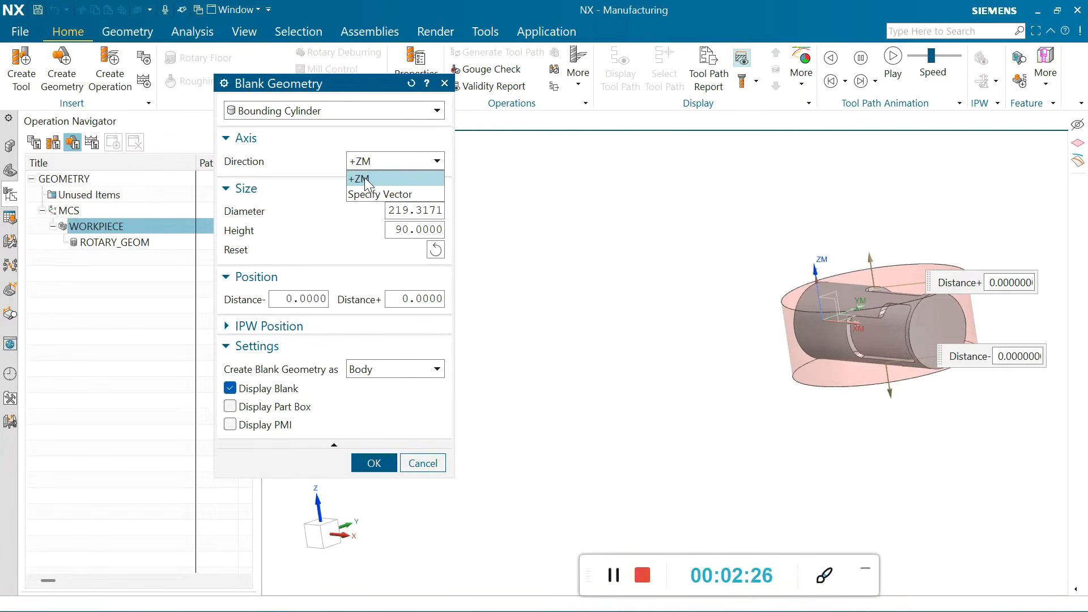
{"action": "left_click", "coordinate": [369, 193]}
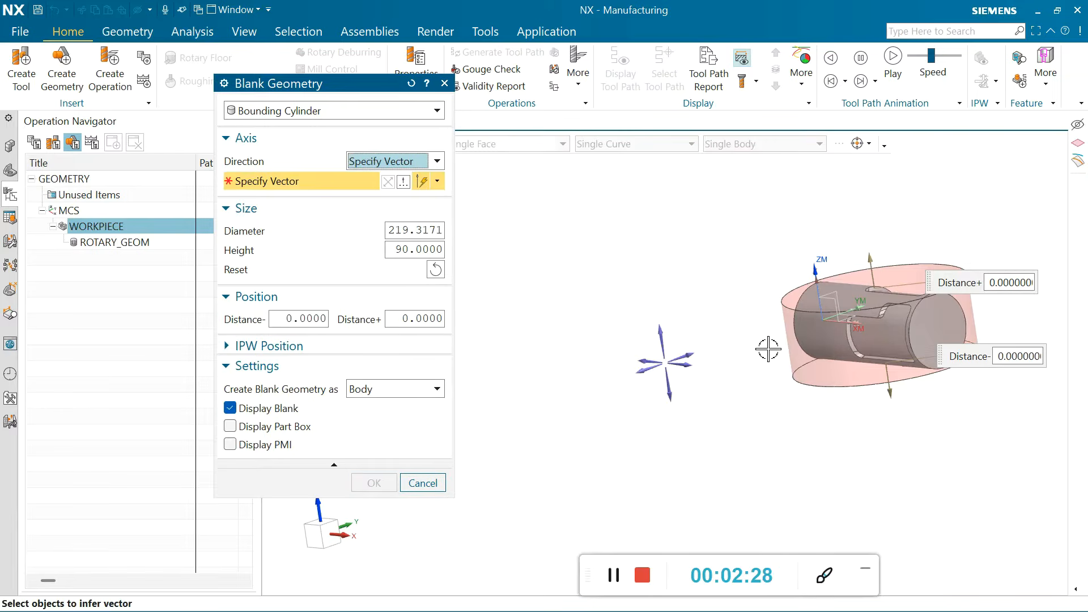
{"action": "left_click", "coordinate": [816, 329]}
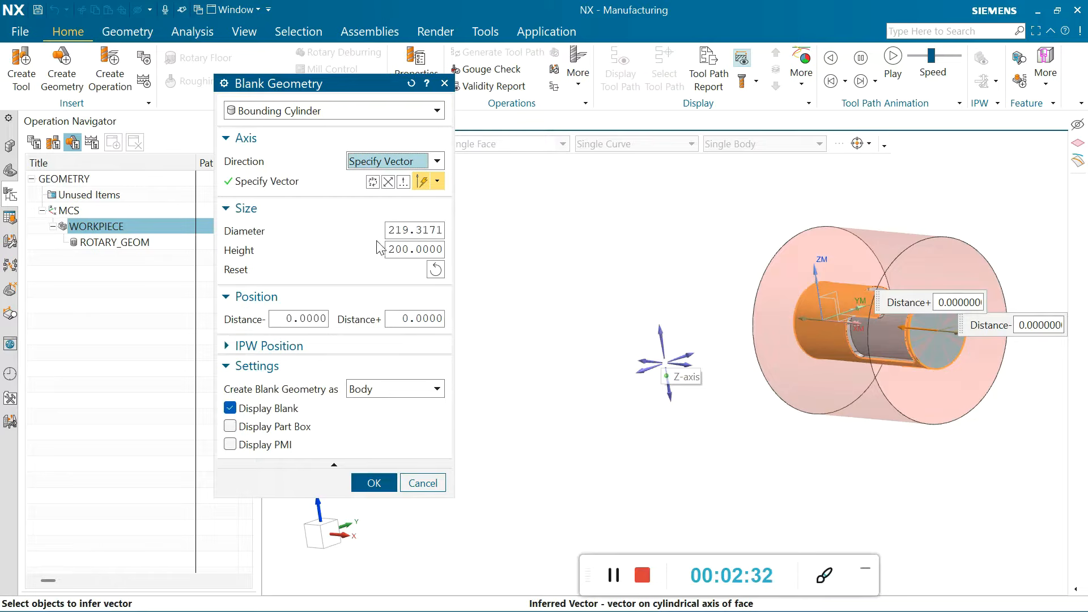
Set the diameter of the bounding cylinder blank to 90
{"action": "left_click", "coordinate": [409, 231]}
{"action": "double_click", "coordinate": [409, 232]}
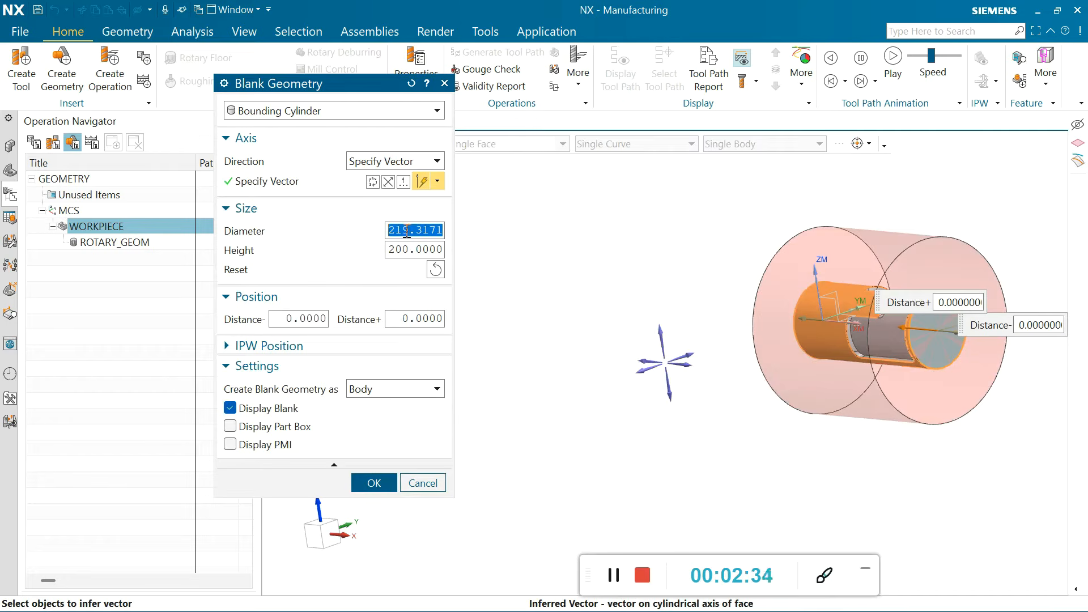
{"action": "type", "text": "90"}
{"action": "key", "text": "Return"}
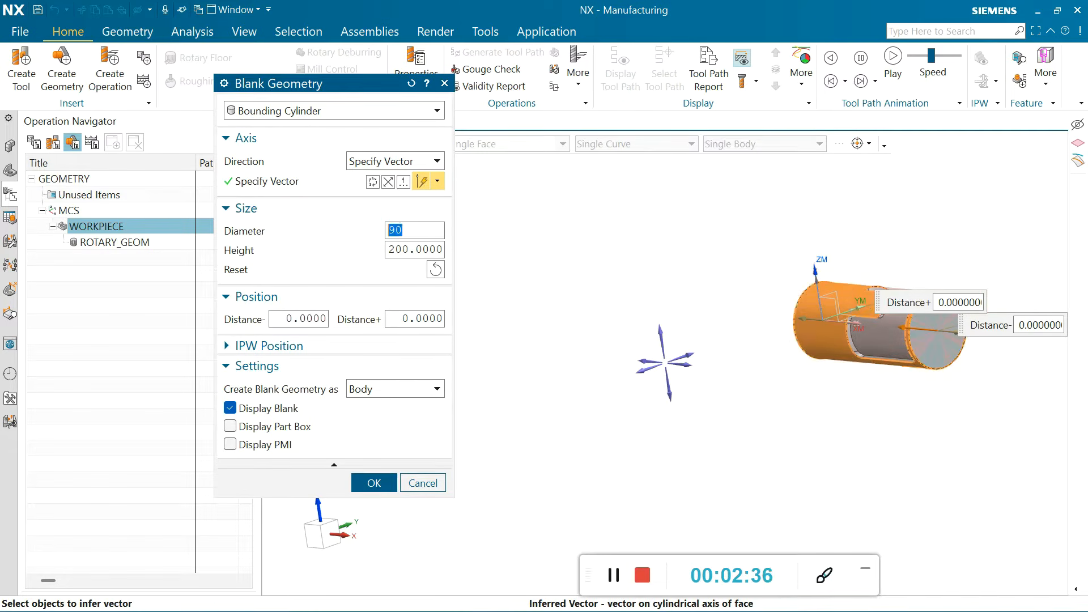
Check the blank cylinder's height and its Distance- and Distance+ position values against the part
{"action": "double_click", "coordinate": [400, 249]}
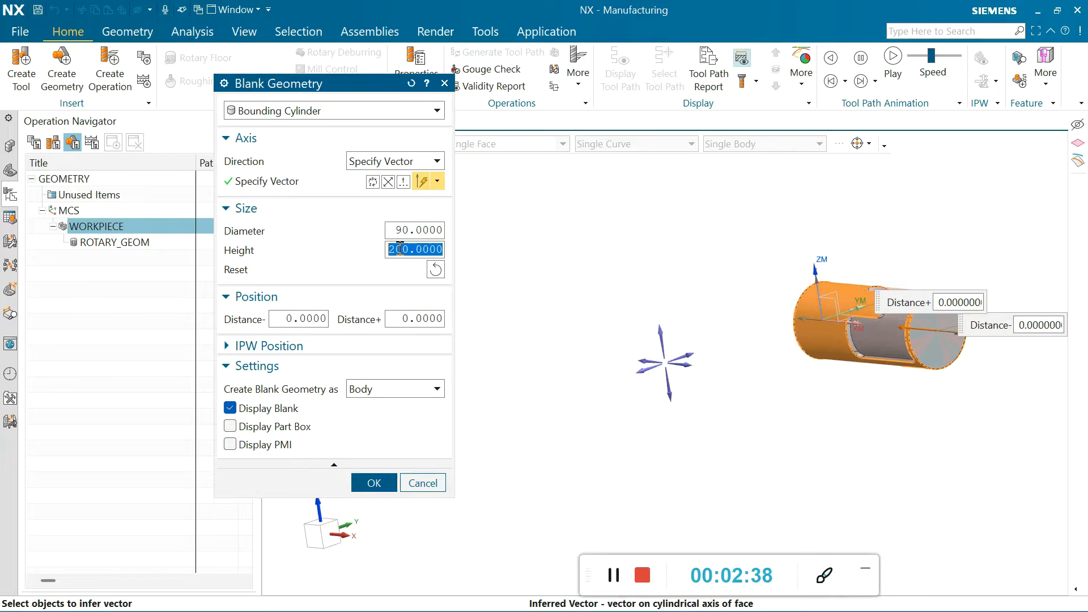
{"action": "mouse_move", "coordinate": [722, 281]}
{"action": "middle_mouse_down"}
{"action": "mouse_move", "coordinate": [758, 286]}
{"action": "mouse_move", "coordinate": [721, 294]}
{"action": "middle_mouse_up"}
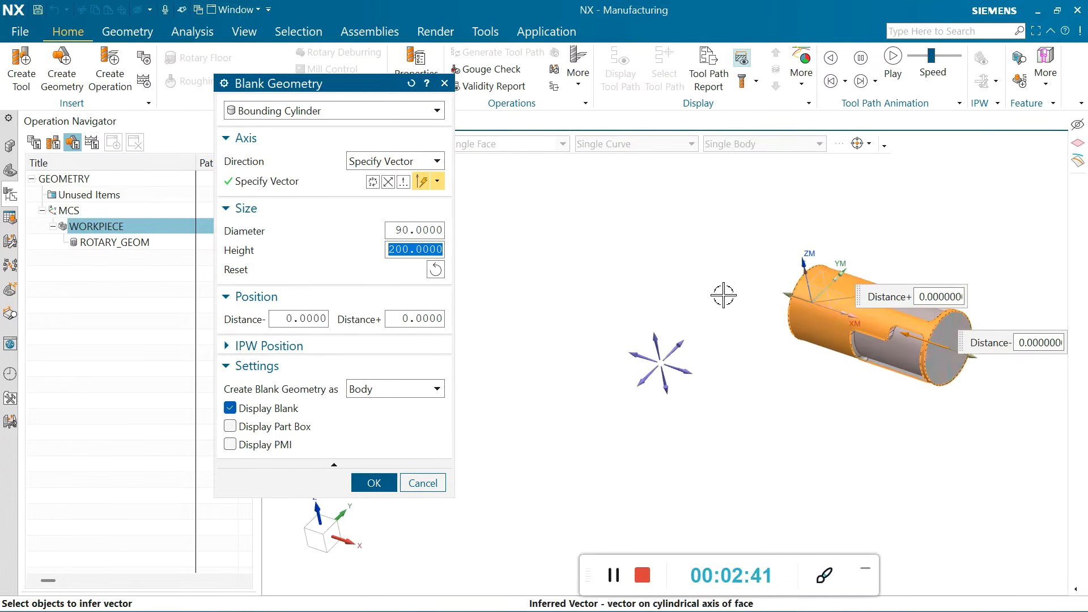
{"action": "left_click", "coordinate": [288, 319]}
{"action": "double_click", "coordinate": [288, 318]}
{"action": "double_click", "coordinate": [406, 318]}
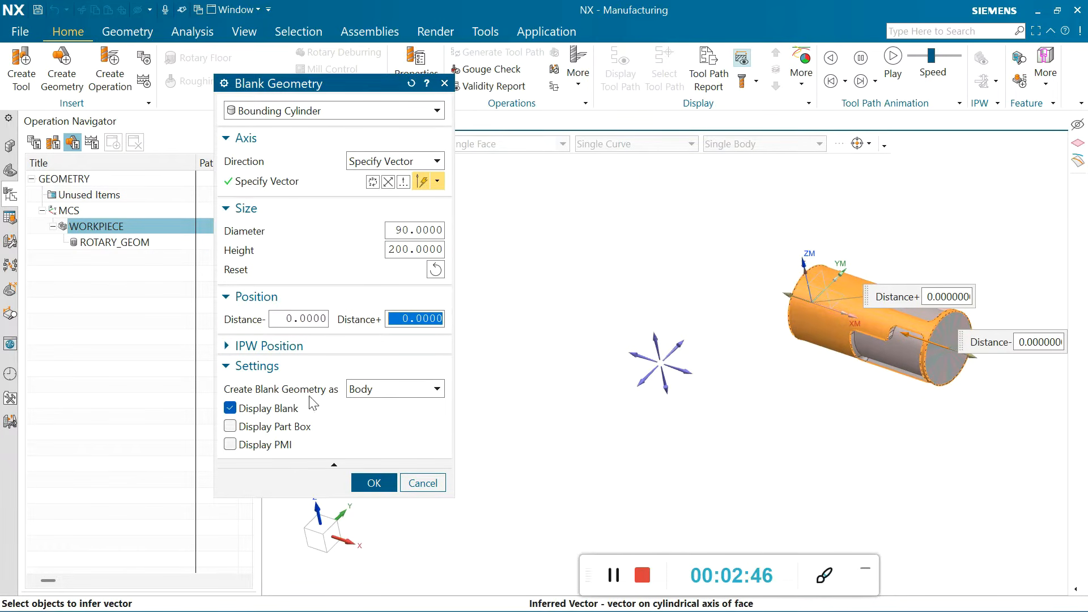
Turn off the blank display and accept the bounding cylinder blank together with the workpiece definition
{"action": "left_click", "coordinate": [246, 412]}
{"action": "left_click", "coordinate": [371, 481]}
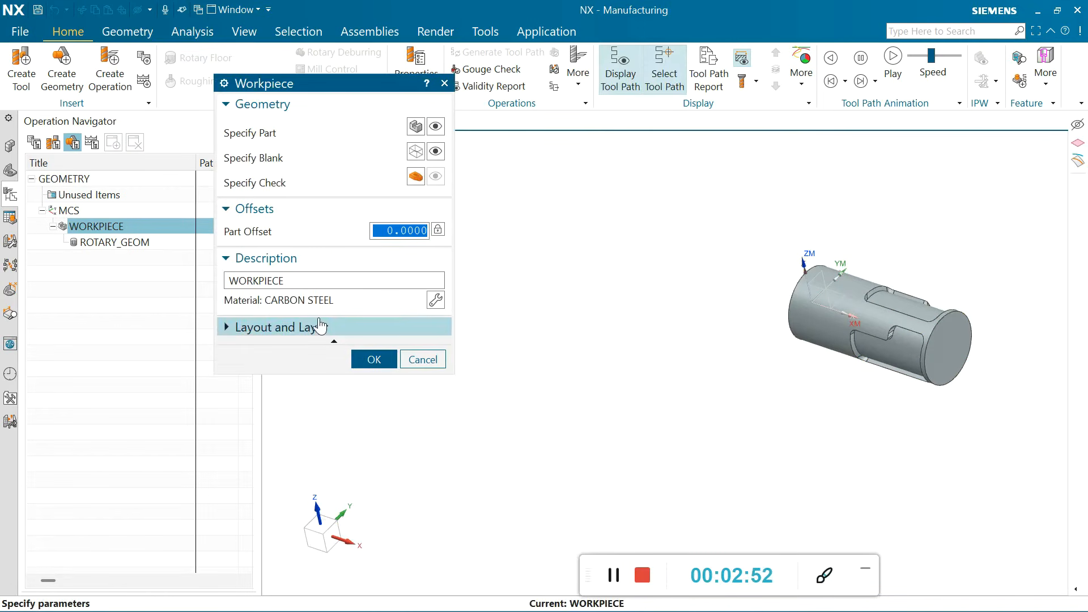
{"action": "left_click", "coordinate": [369, 360]}
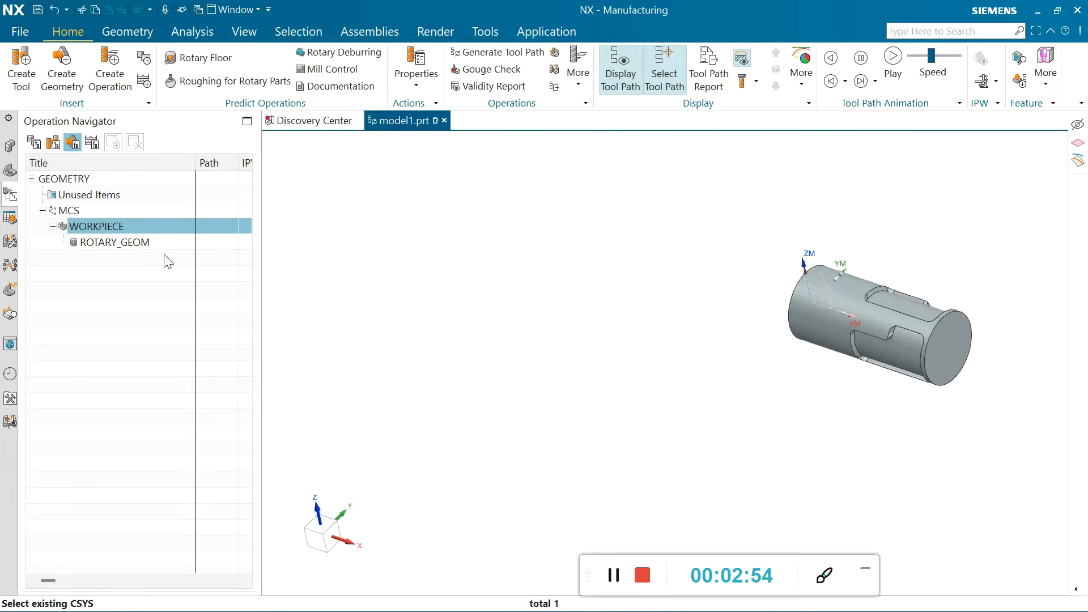
Edit ROTARY_GEOM under the WORKPIECE, specify the bottom face of one slot as the floor, and display it to check
{"action": "left_click", "coordinate": [107, 242]}
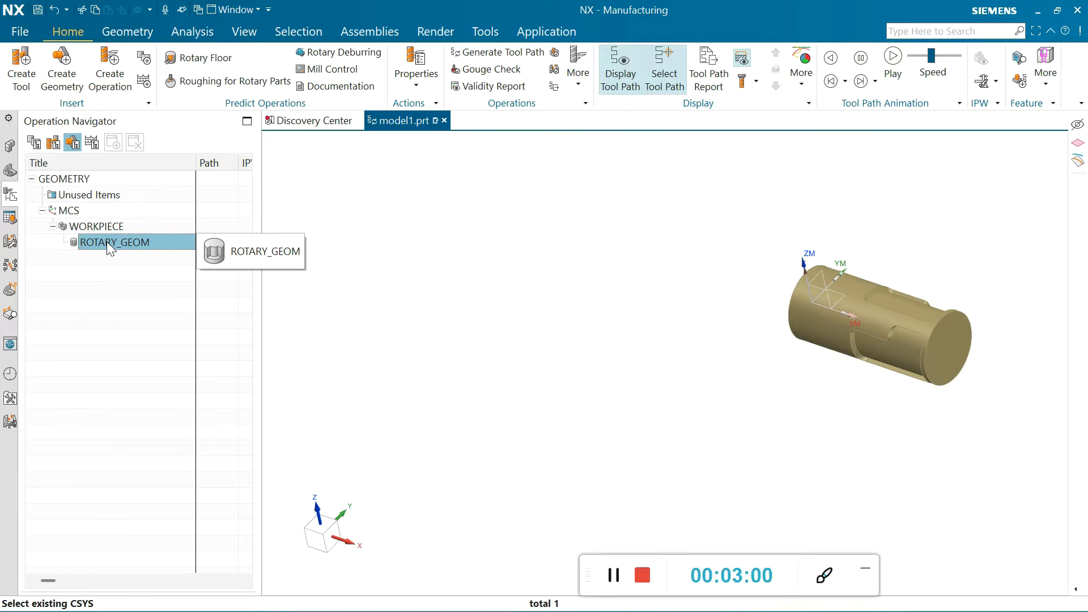
{"action": "left_click", "coordinate": [613, 576]}
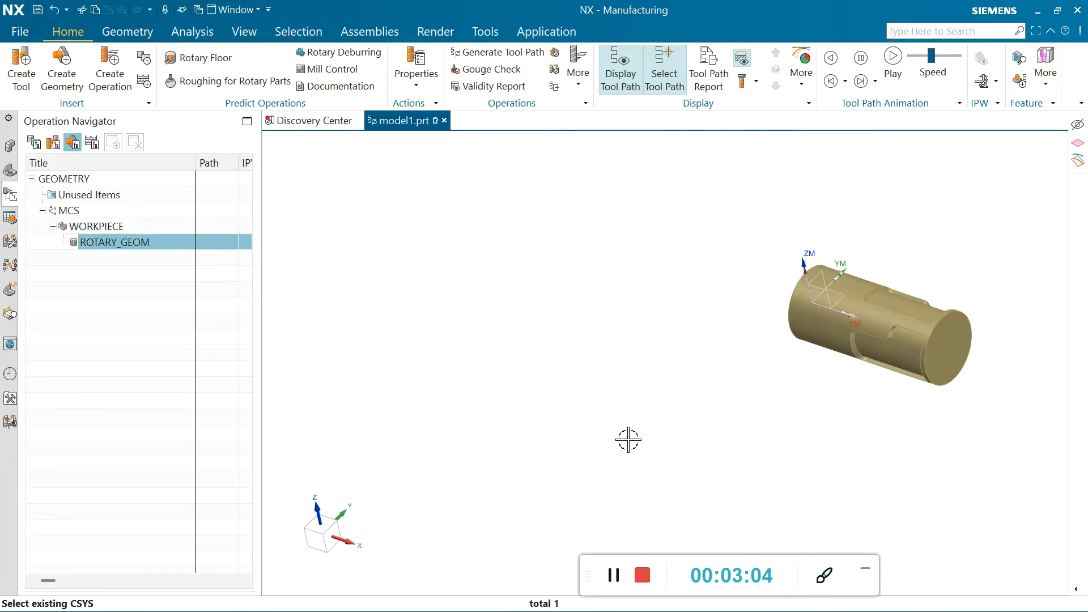
{"action": "right_click", "coordinate": [110, 247]}
{"action": "left_click", "coordinate": [133, 250]}
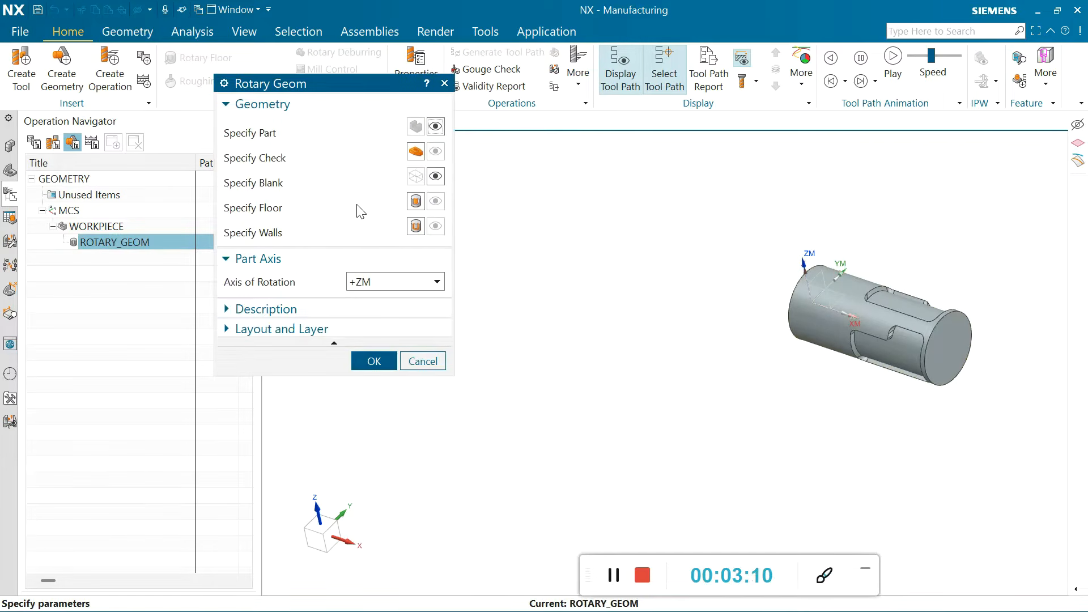
{"action": "scroll", "coordinate": [1051, 303], "scroll_direction": "up", "scroll_amount": 3}
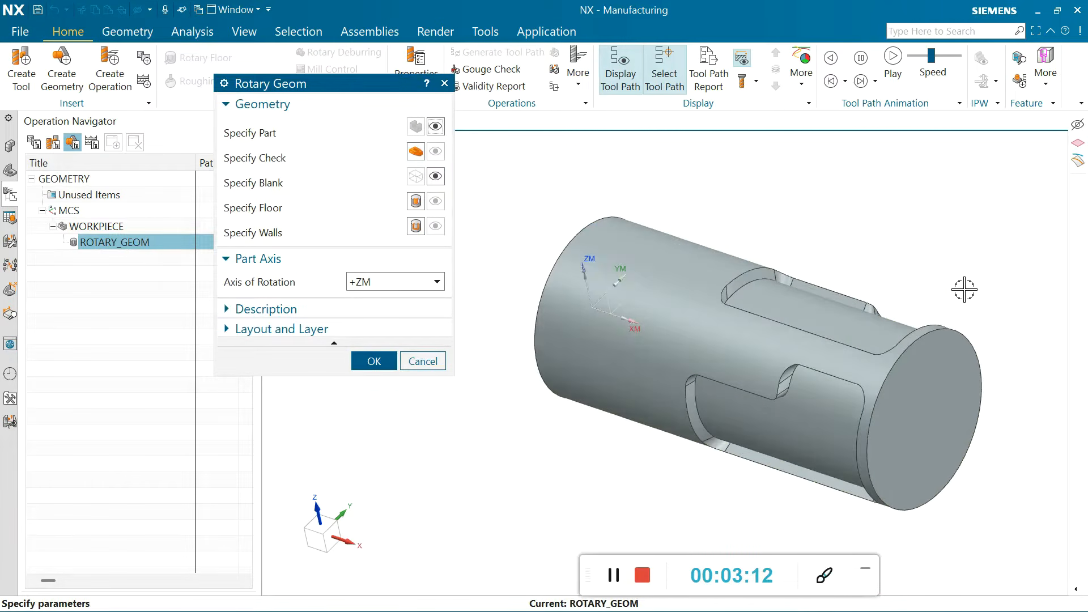
{"action": "middle_click_drag", "start_coordinate": [882, 273], "coordinate": [881, 314]}
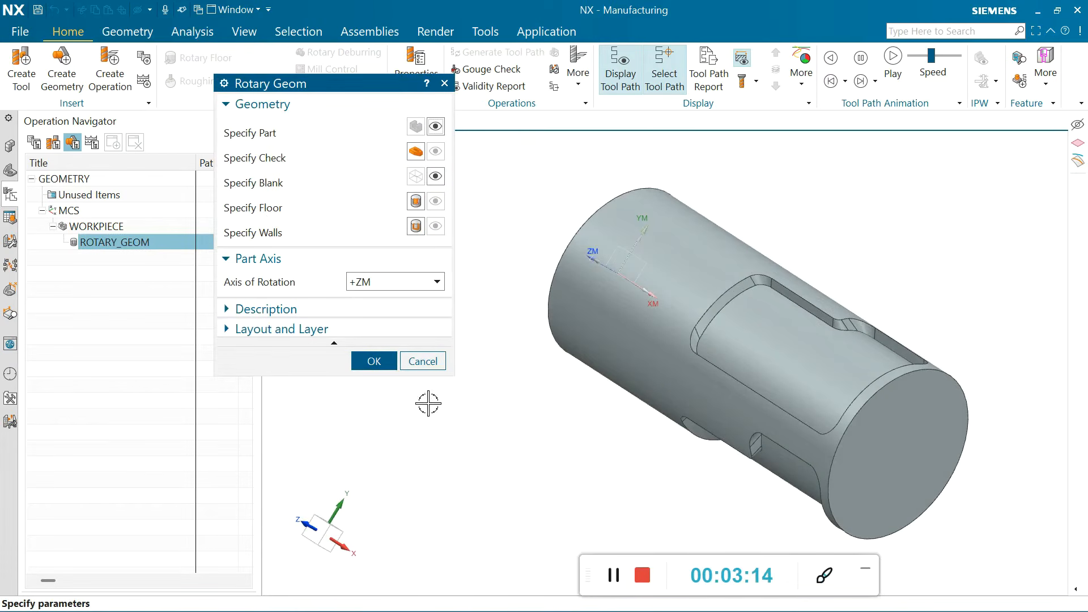
{"action": "left_click", "coordinate": [416, 202]}
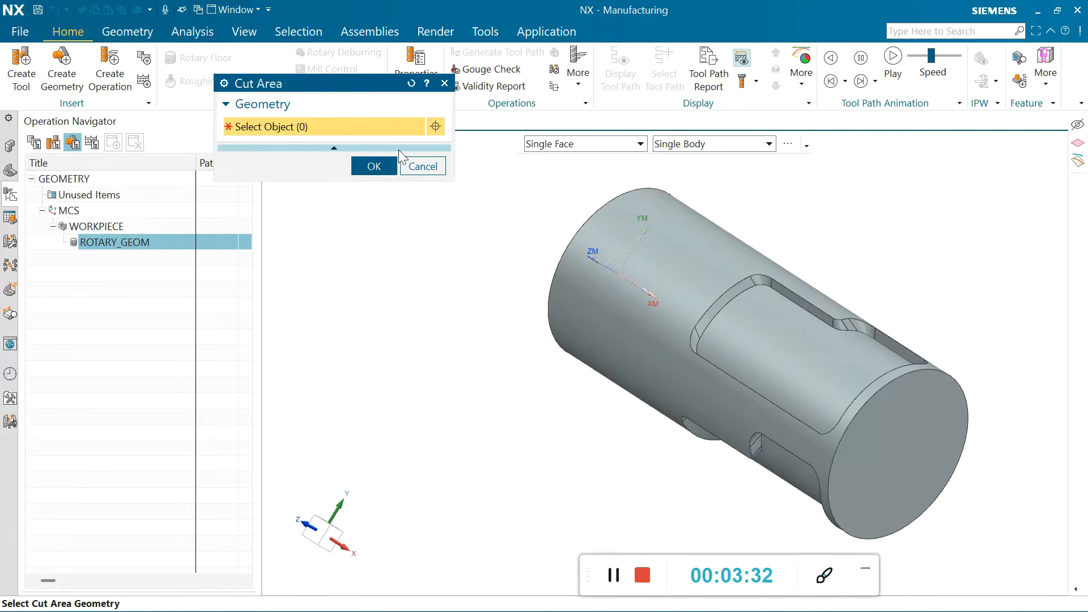
{"action": "left_click", "coordinate": [787, 341]}
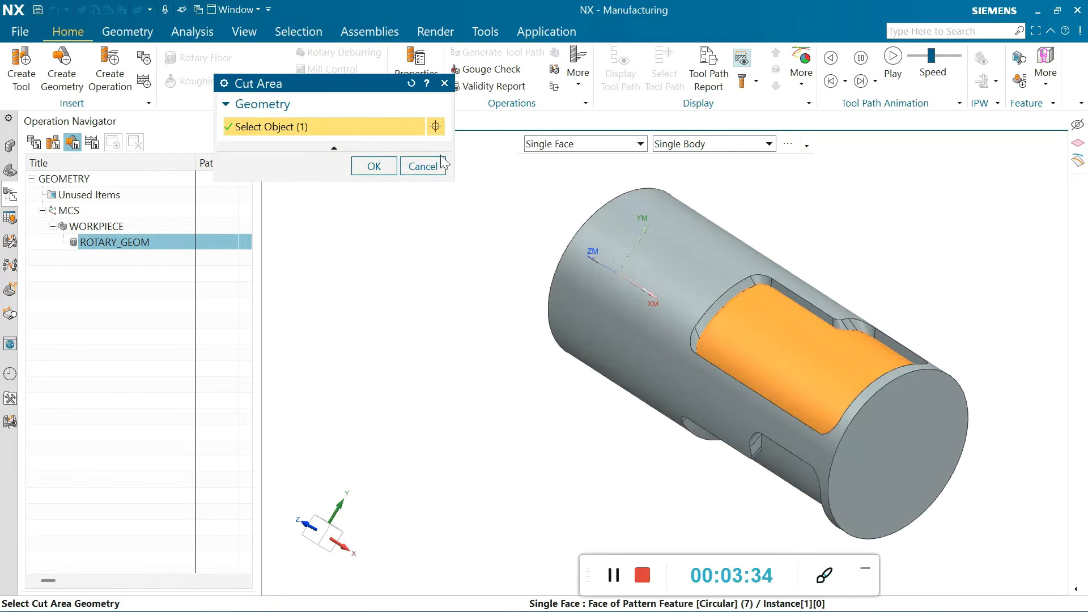
{"action": "left_click", "coordinate": [375, 168]}
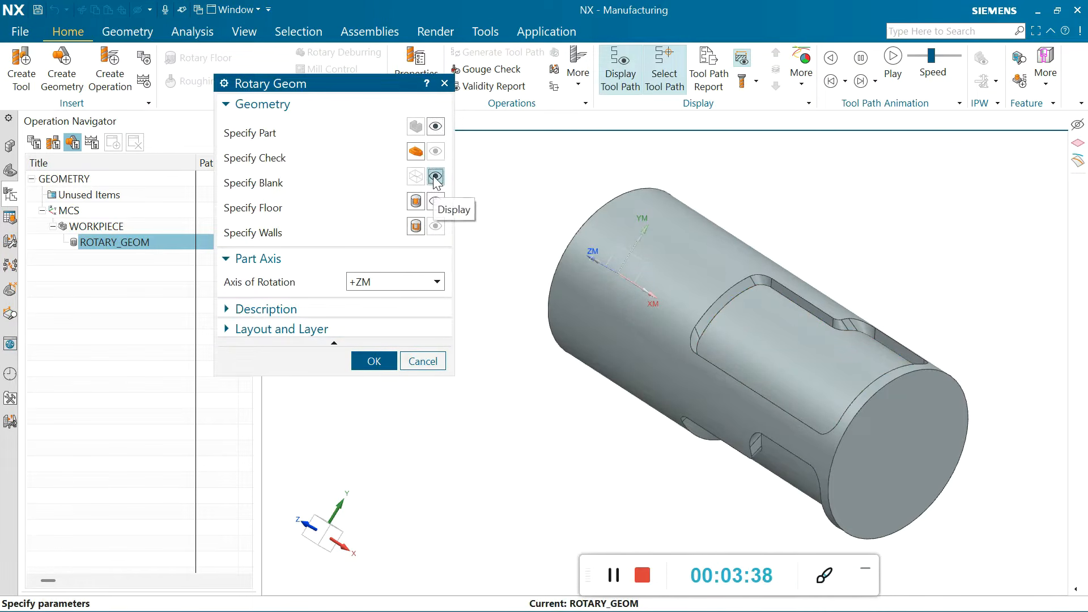
{"action": "left_click", "coordinate": [435, 201]}
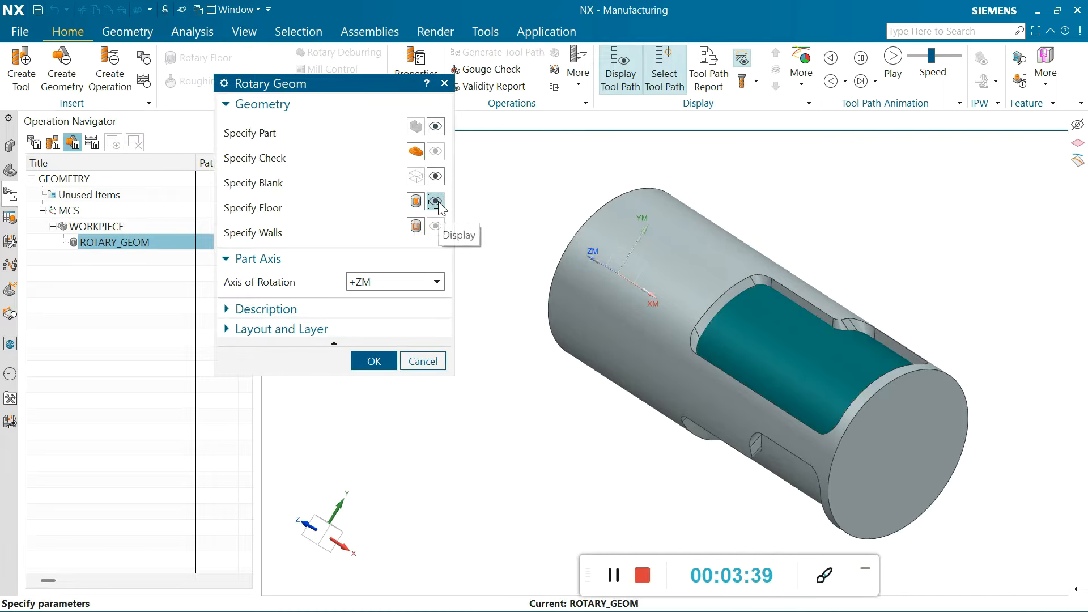
Specify the wall geometry by selecting the side faces around the same slot with the Tangent Faces rule
{"action": "left_click", "coordinate": [419, 228]}
{"action": "scroll", "coordinate": [789, 317], "scroll_direction": "up", "scroll_amount": 8}
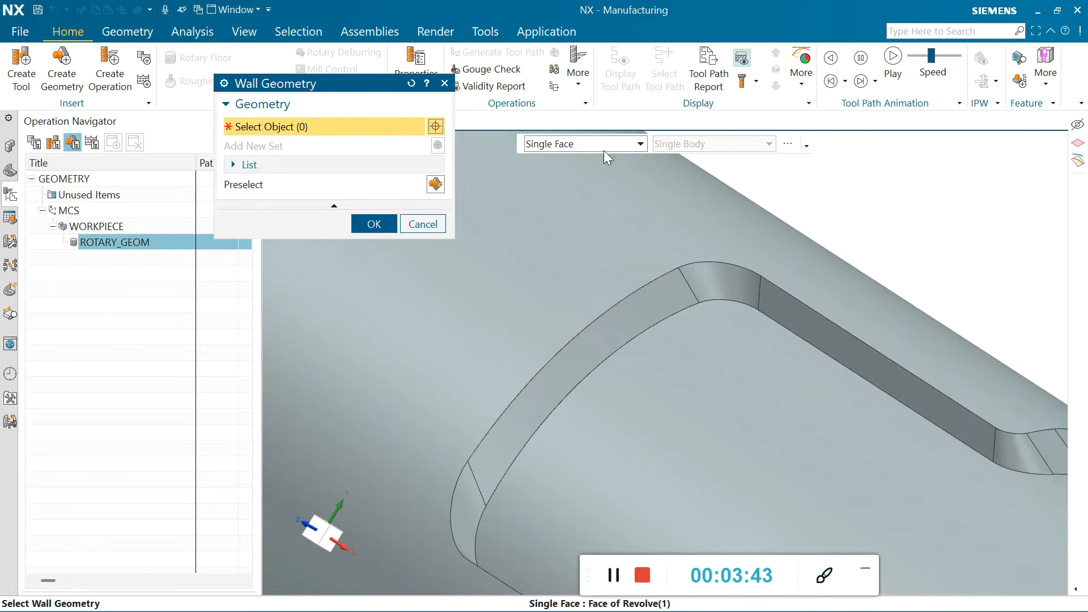
{"action": "left_click", "coordinate": [614, 148]}
{"action": "left_click", "coordinate": [564, 178]}
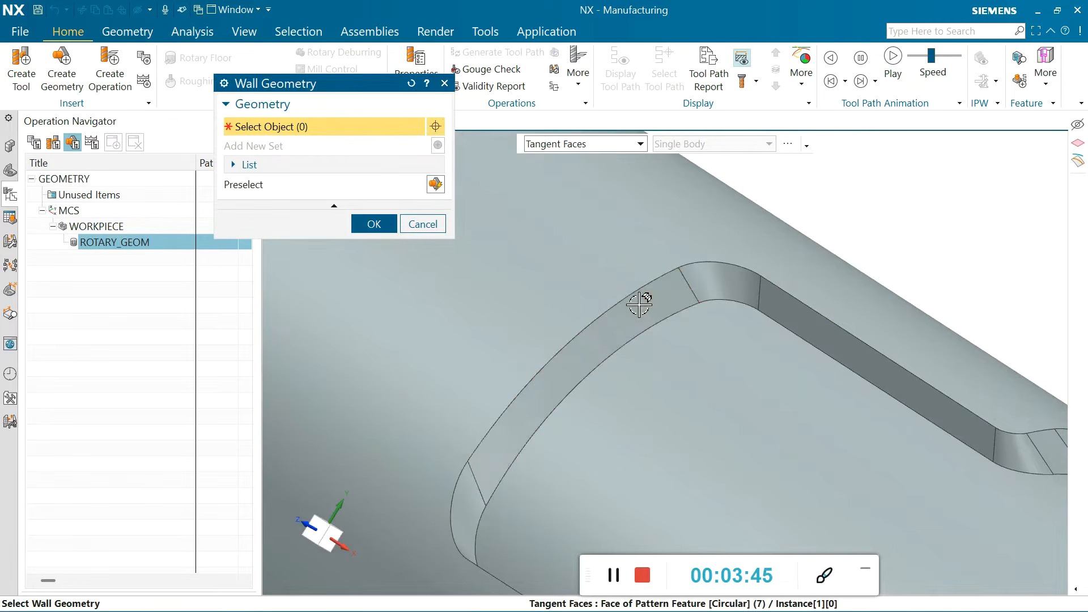
{"action": "left_click", "coordinate": [639, 305]}
{"action": "scroll", "coordinate": [672, 231], "scroll_direction": "down", "scroll_amount": 5}
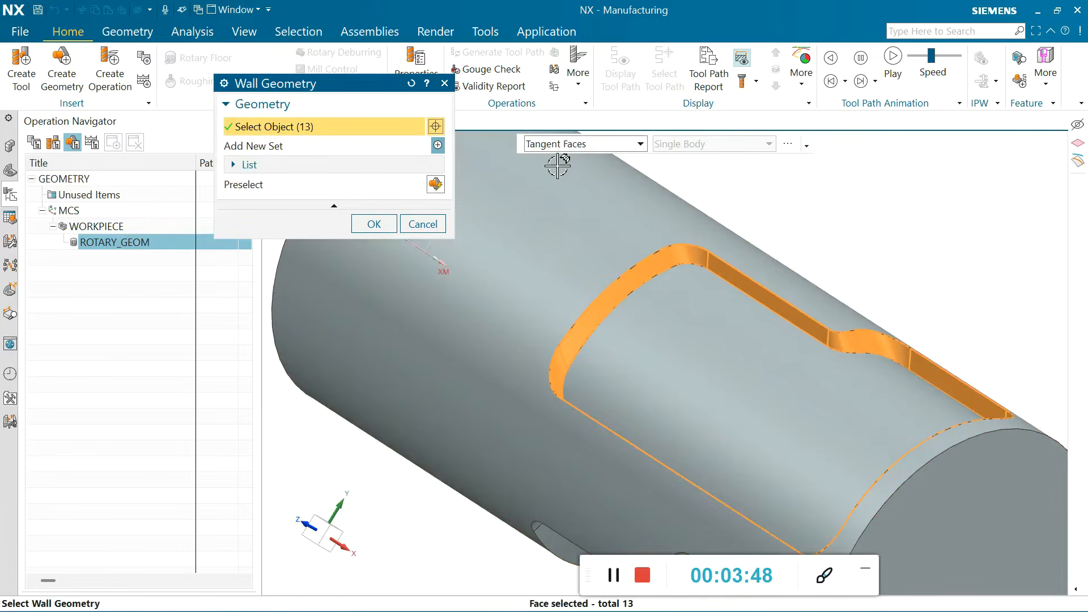
{"action": "left_click", "coordinate": [373, 222]}
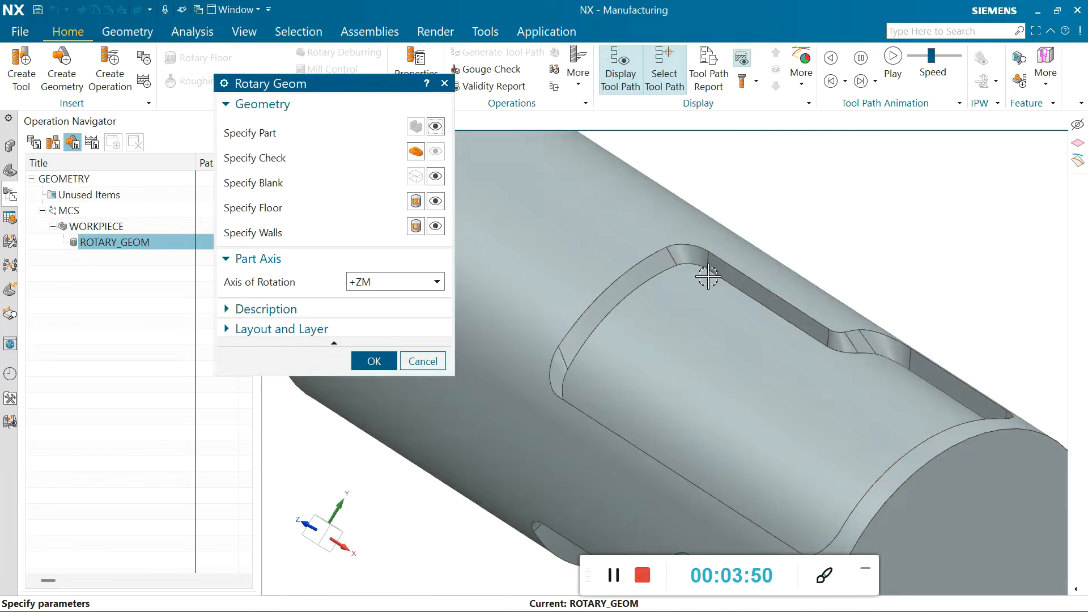
Set the rotary geometry's axis of rotation to +XM and accept the definition
{"action": "scroll", "coordinate": [705, 286], "scroll_direction": "down", "scroll_amount": 3}
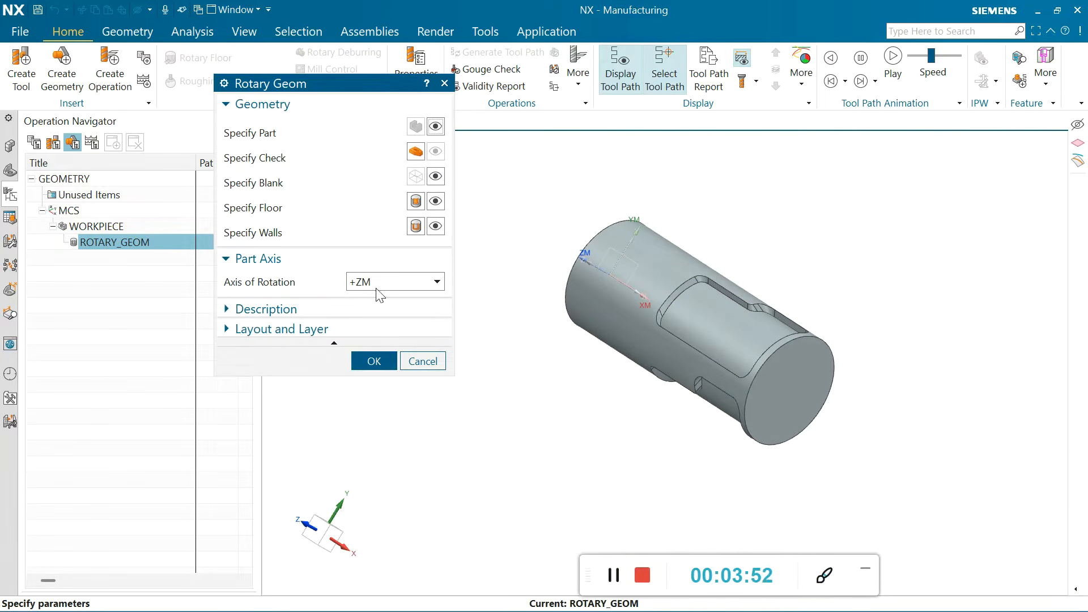
{"action": "left_click", "coordinate": [373, 287]}
{"action": "left_click", "coordinate": [378, 301]}
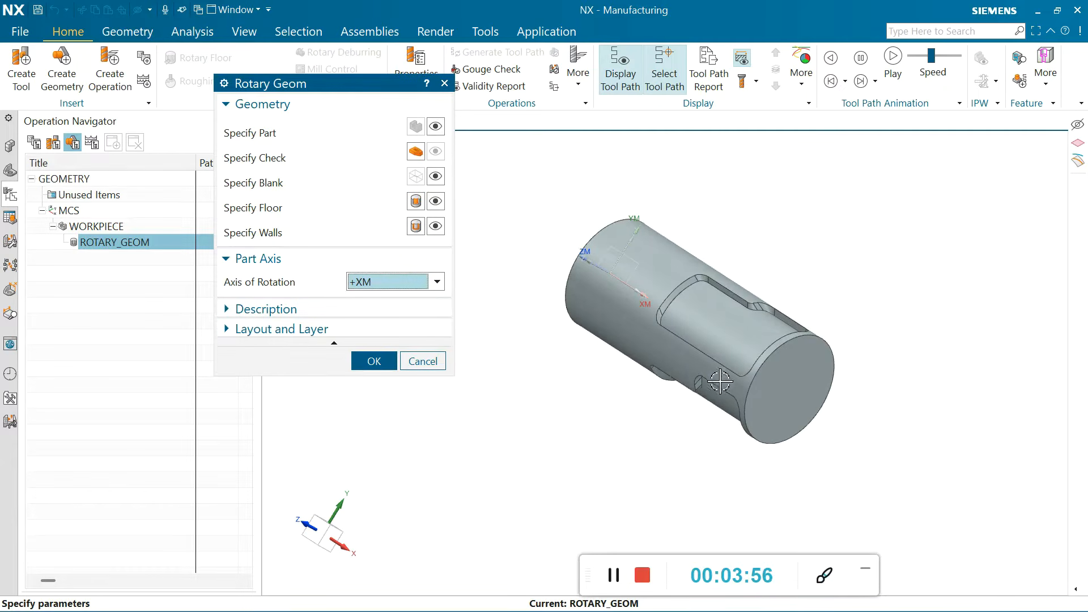
{"action": "left_click", "coordinate": [375, 361]}
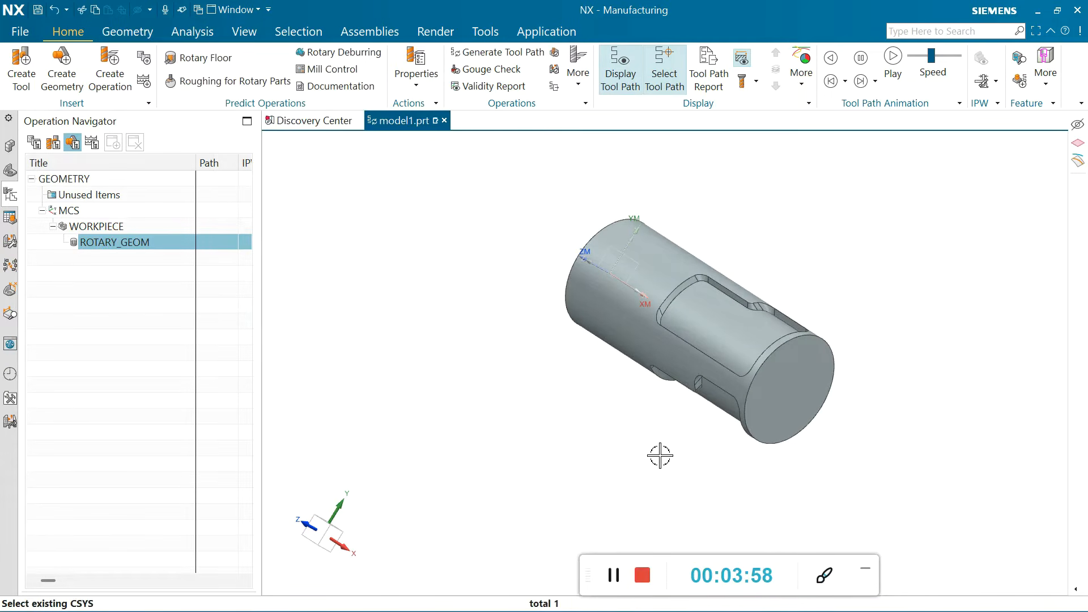
Insert a mill_rotary ROTARY_ROUGHING operation under ROTARY_GEOM with the method set to MILL_ROUGH
{"action": "middle_click_drag", "start_coordinate": [464, 363], "coordinate": [447, 451]}
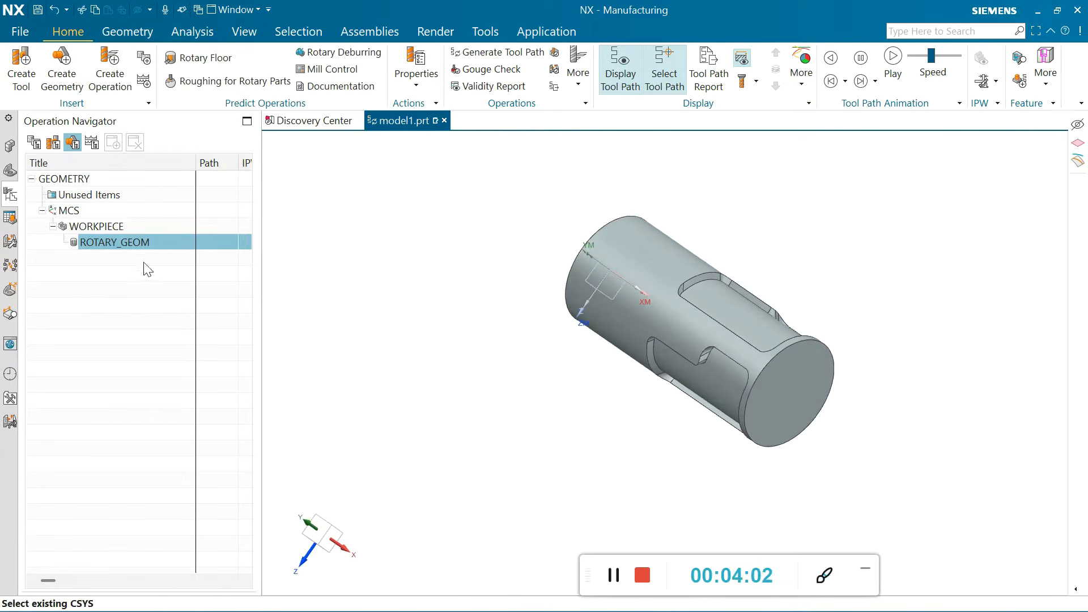
{"action": "right_click", "coordinate": [110, 238]}
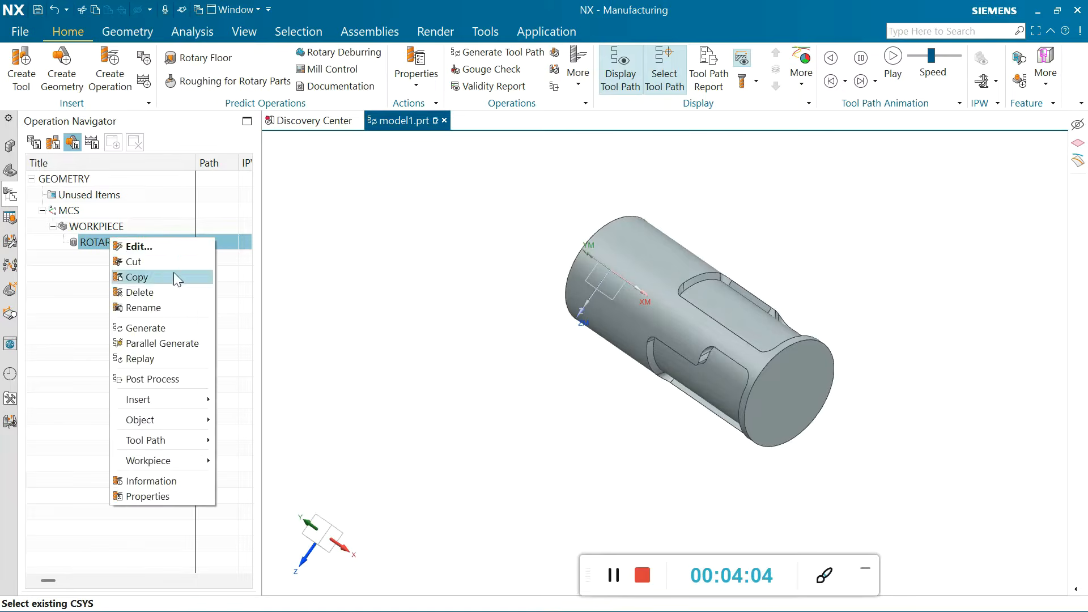
{"action": "mouse_move", "coordinate": [188, 400]}
{"action": "left_click", "coordinate": [244, 401]}
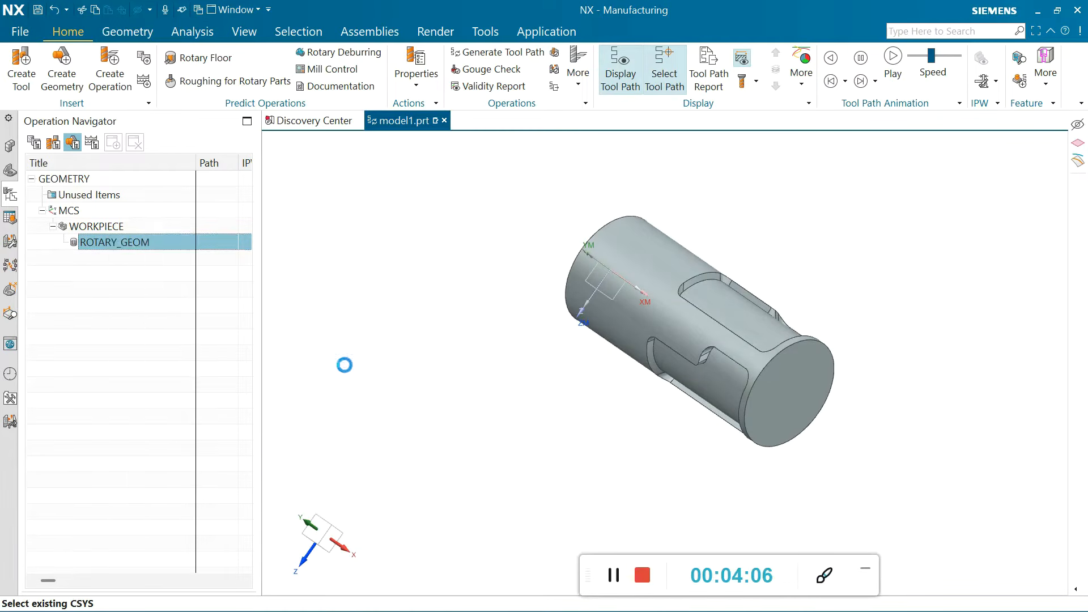
{"action": "mouse_move", "coordinate": [257, 196]}
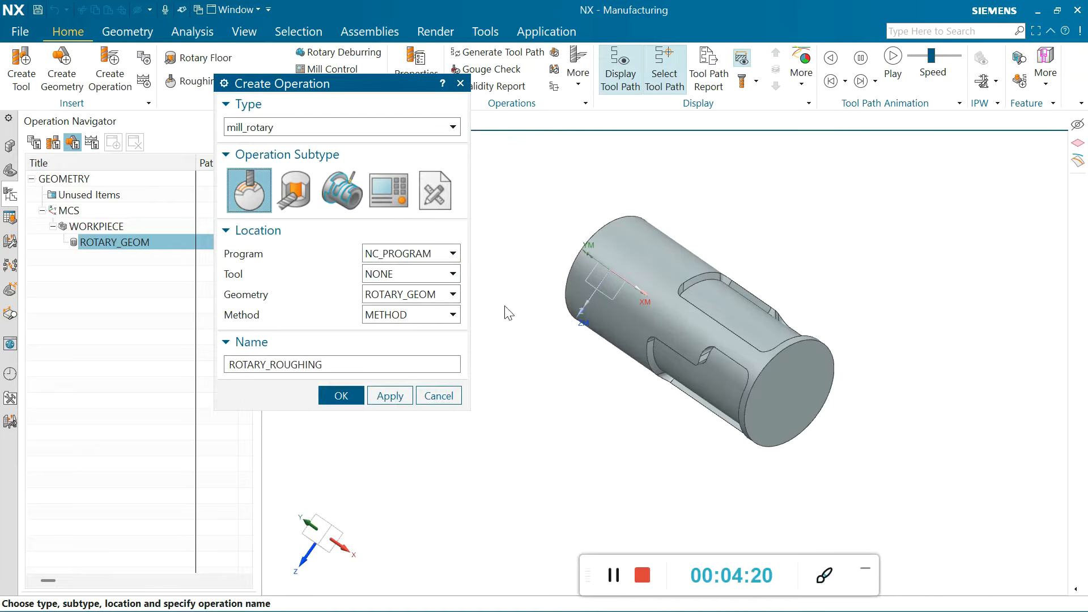
{"action": "left_click", "coordinate": [415, 317]}
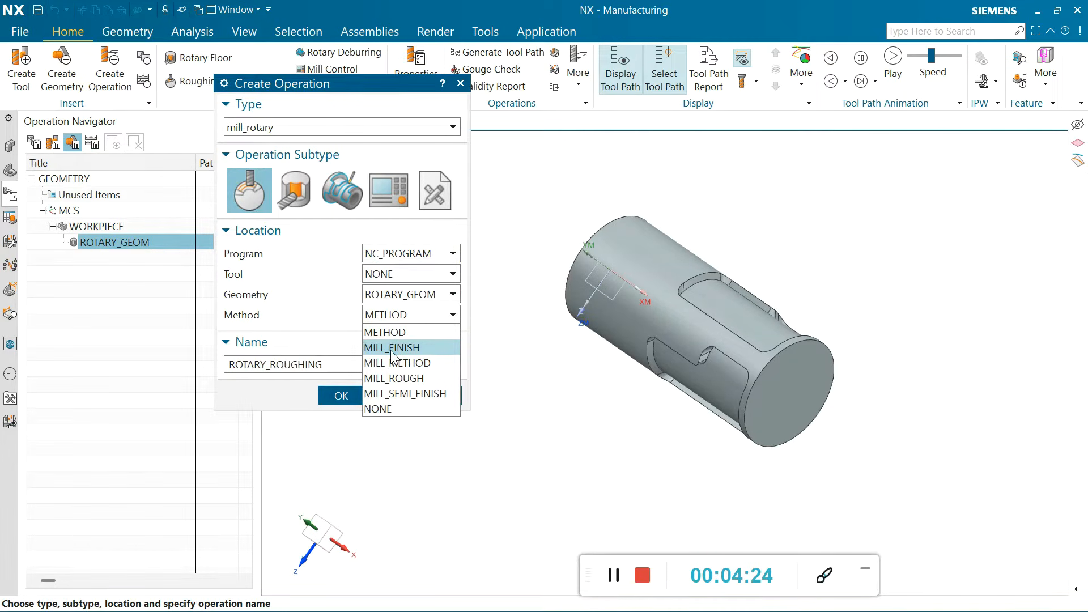
{"action": "left_click", "coordinate": [393, 378]}
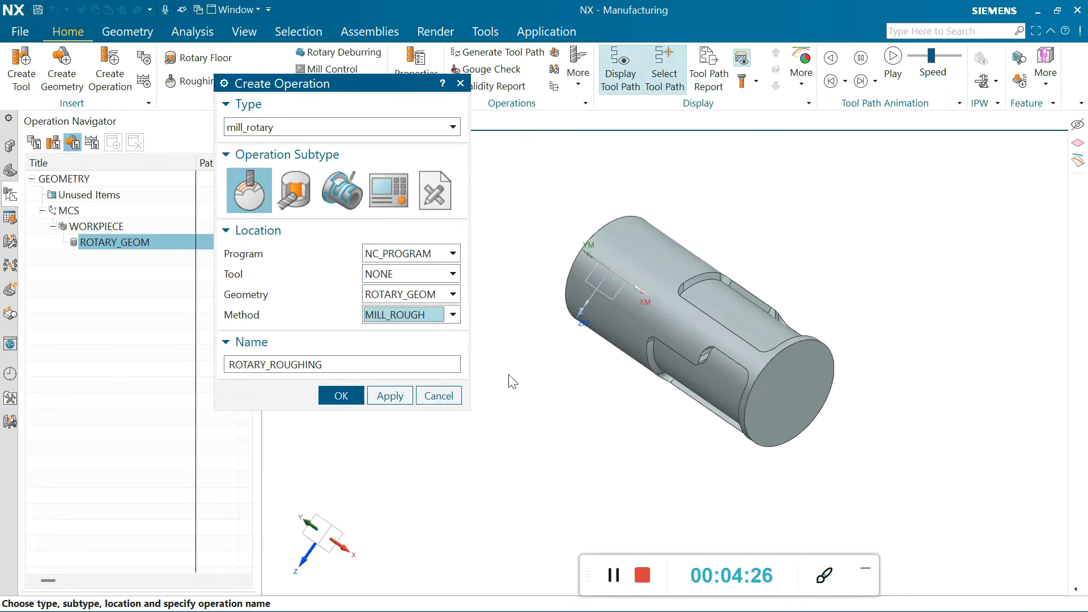
{"action": "left_click", "coordinate": [341, 395]}
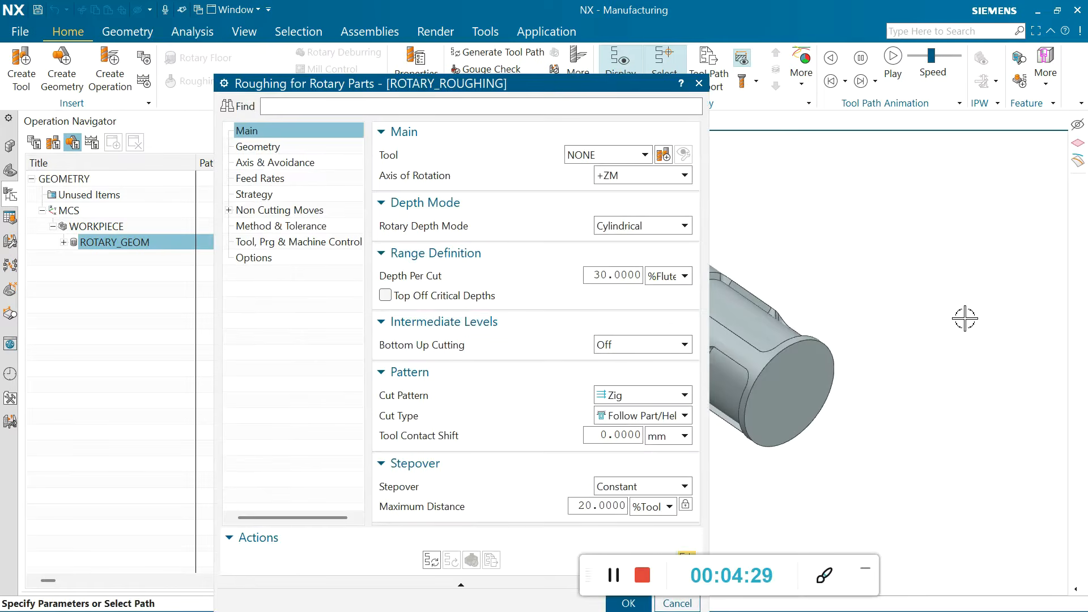
Create a ball mill for the roughing operation with a ball diameter of 12 and tool number 1
{"action": "scroll", "coordinate": [963, 317], "scroll_direction": "down", "scroll_amount": 1}
{"action": "scroll", "coordinate": [758, 315], "scroll_direction": "up", "scroll_amount": 3}
{"action": "middle_click_drag", "start_coordinate": [797, 430], "coordinate": [834, 419]}
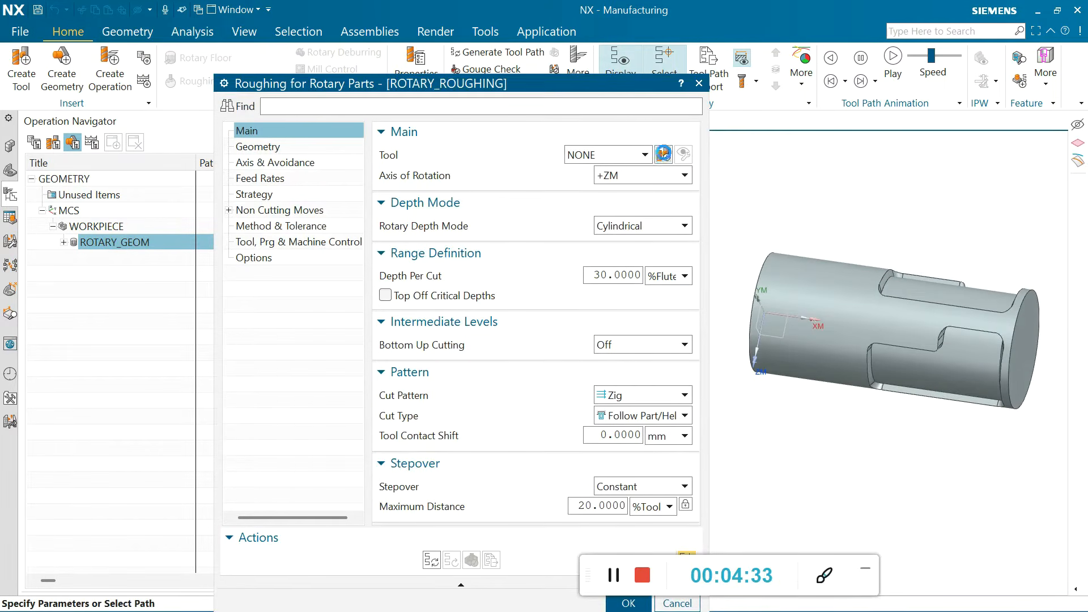
{"action": "left_click", "coordinate": [664, 155]}
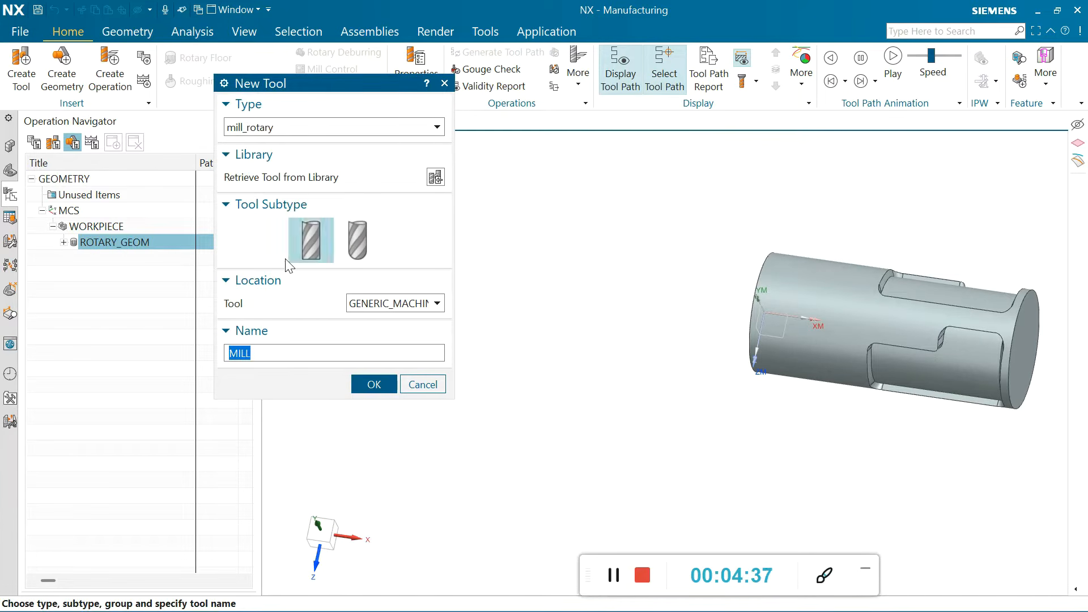
{"action": "left_click", "coordinate": [357, 240]}
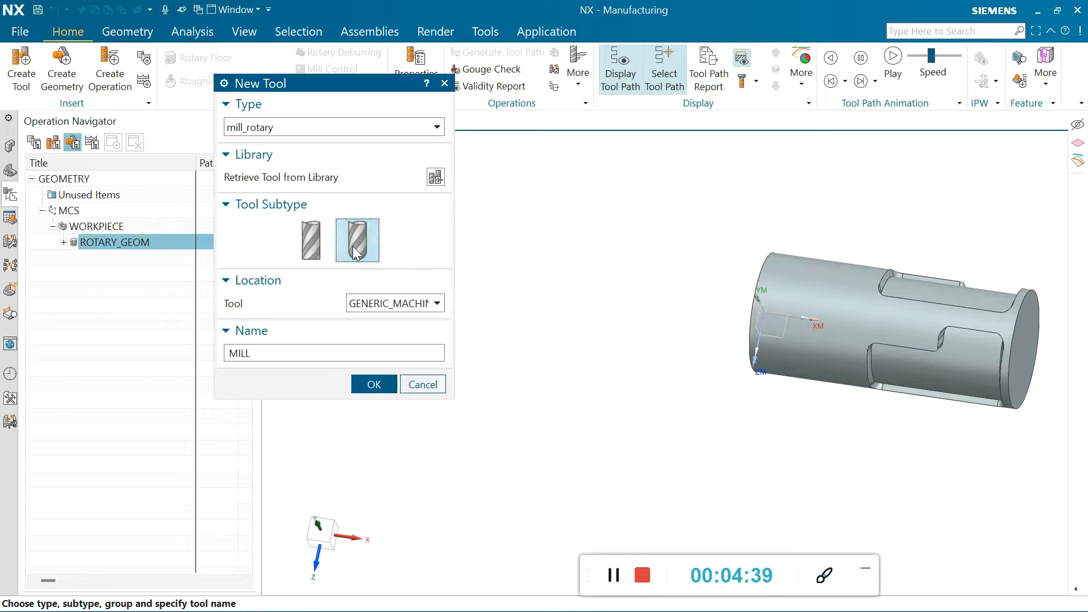
{"action": "left_click", "coordinate": [374, 384]}
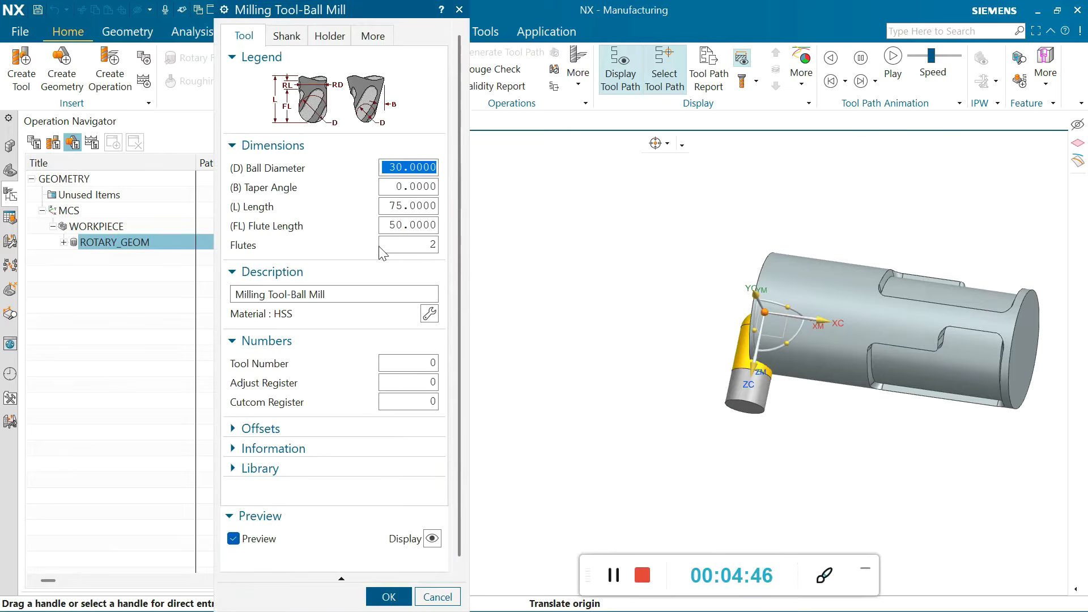
{"action": "type", "text": "12"}
{"action": "key", "text": "Return"}
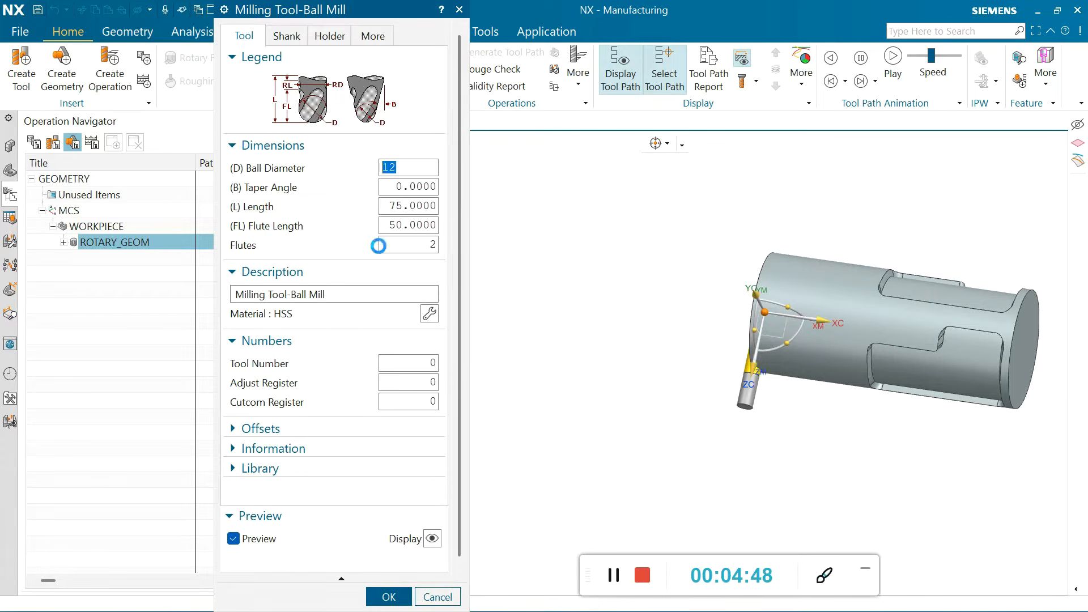
{"action": "left_click", "coordinate": [418, 363]}
{"action": "type", "text": "1"}
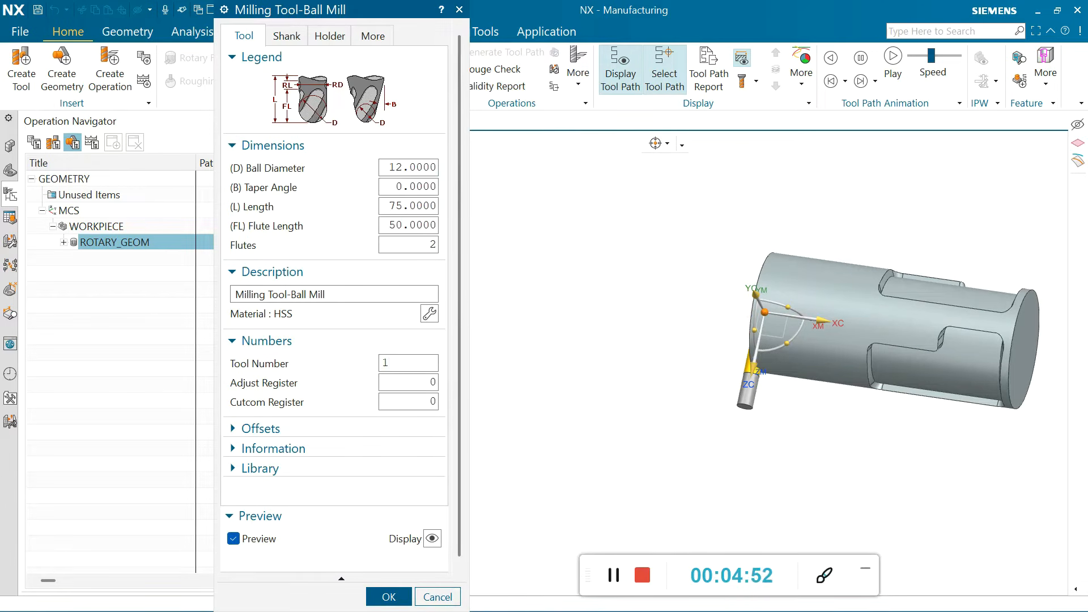
{"action": "left_click", "coordinate": [388, 597]}
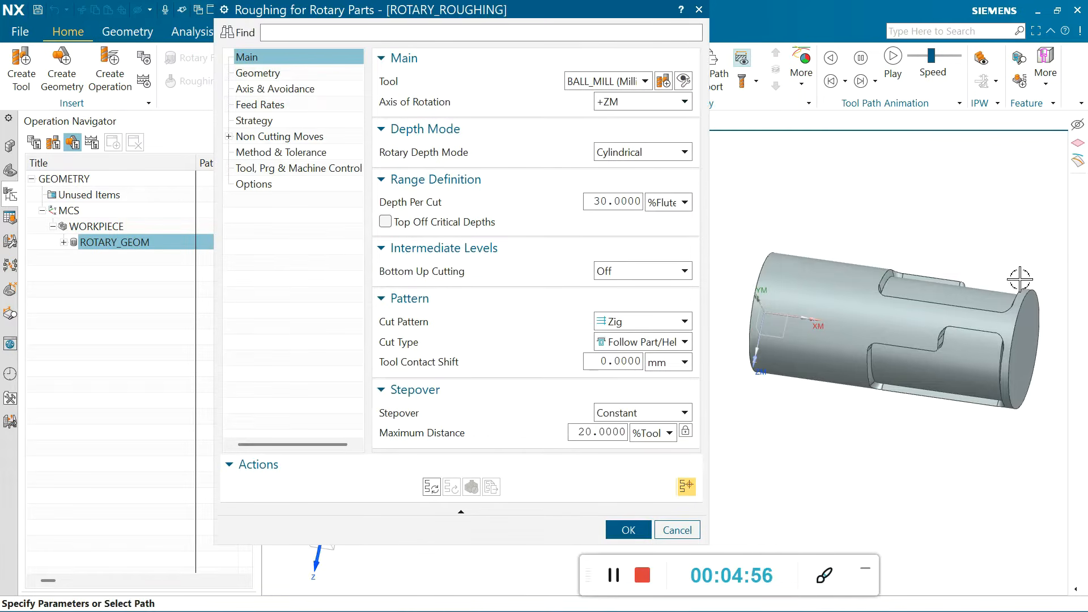
Set the rotary roughing operation's axis of rotation to +XM
{"action": "scroll", "coordinate": [872, 333], "scroll_direction": "down", "scroll_amount": 2}
{"action": "middle_click_drag", "start_coordinate": [855, 257], "coordinate": [837, 269]}
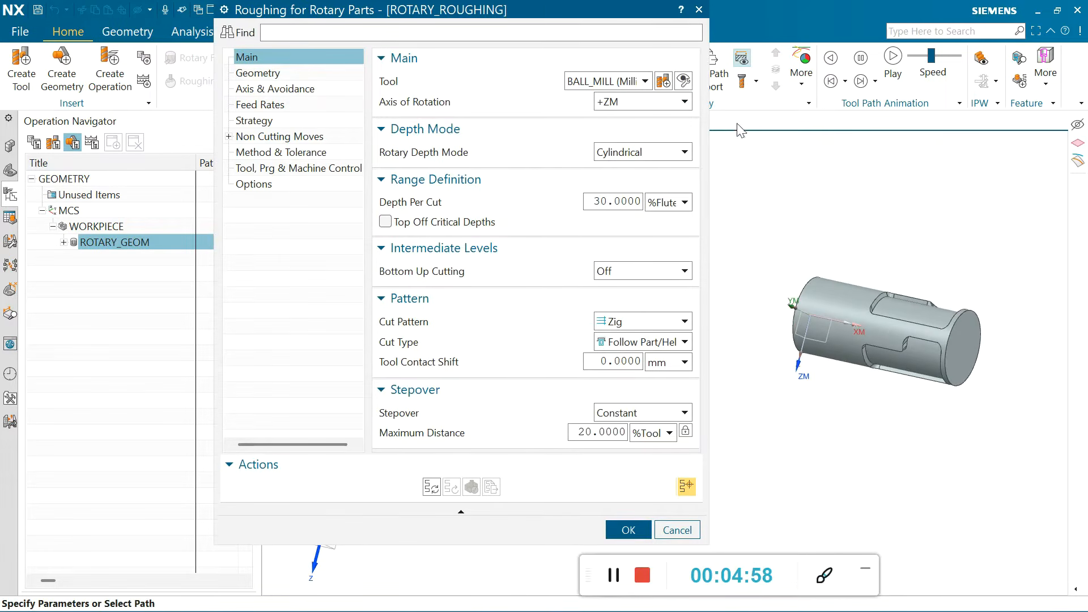
{"action": "left_click", "coordinate": [626, 104]}
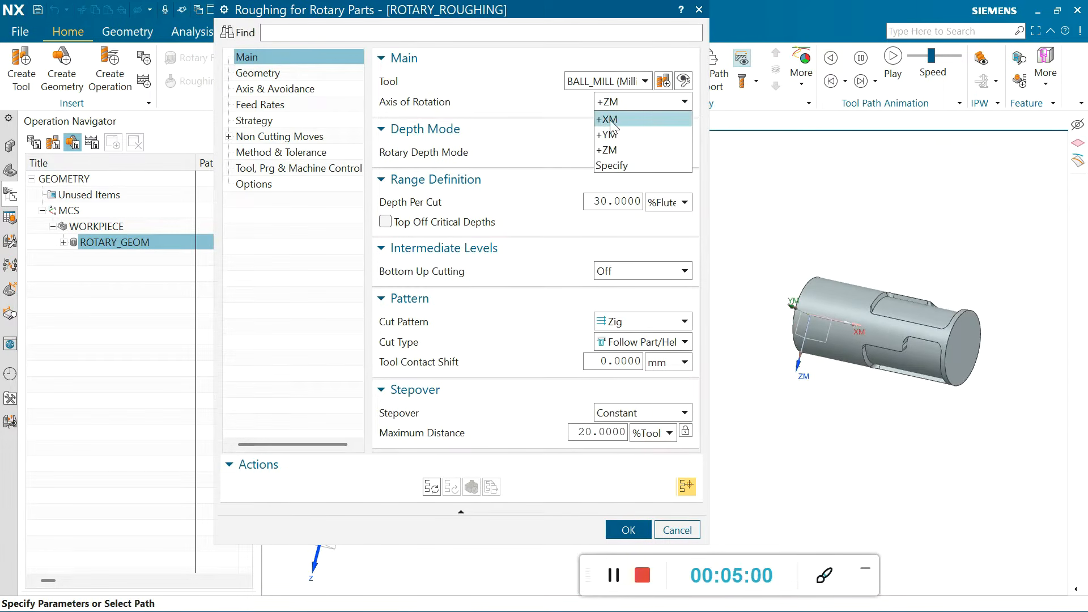
{"action": "left_click", "coordinate": [610, 120]}
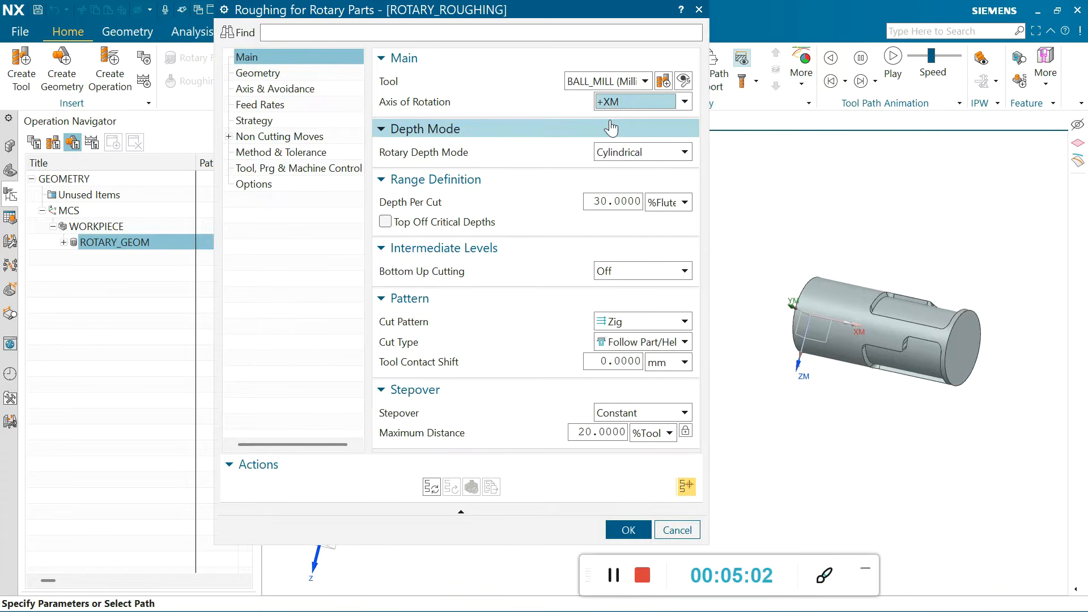
Set the rotary depth mode to Cylindrical and the depth per cut to 1 mm
{"action": "left_click", "coordinate": [636, 153]}
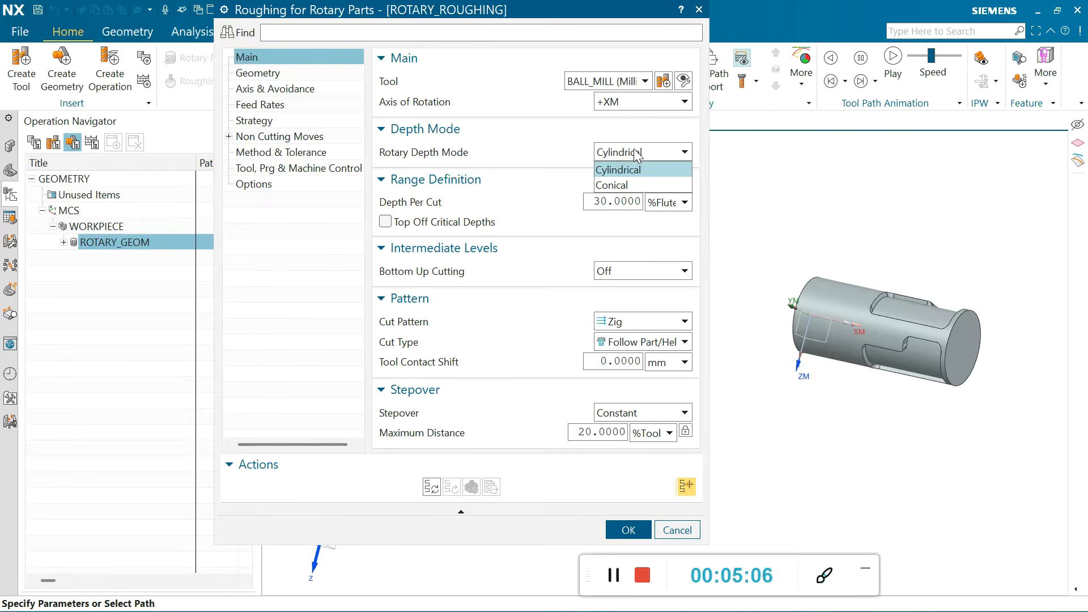
{"action": "left_click", "coordinate": [635, 169]}
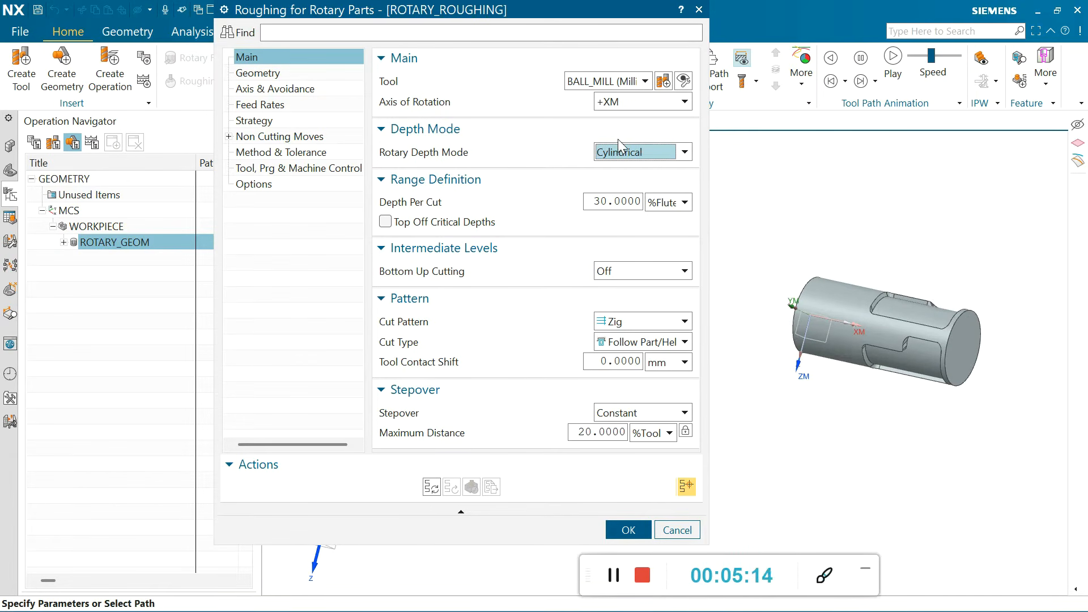
{"action": "left_click", "coordinate": [597, 202]}
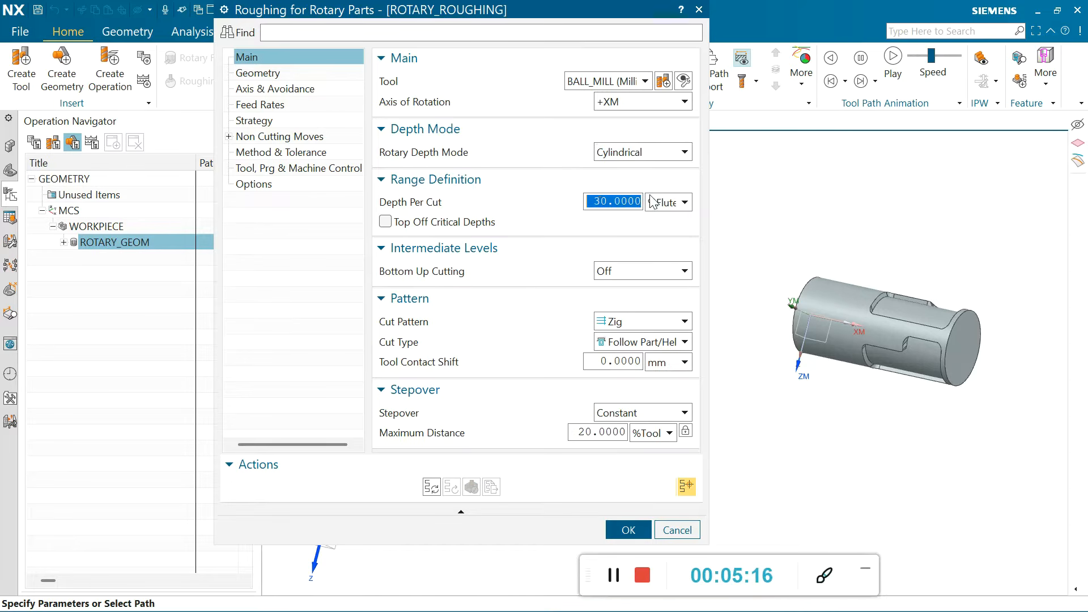
{"action": "left_click", "coordinate": [678, 203]}
{"action": "left_click", "coordinate": [666, 219]}
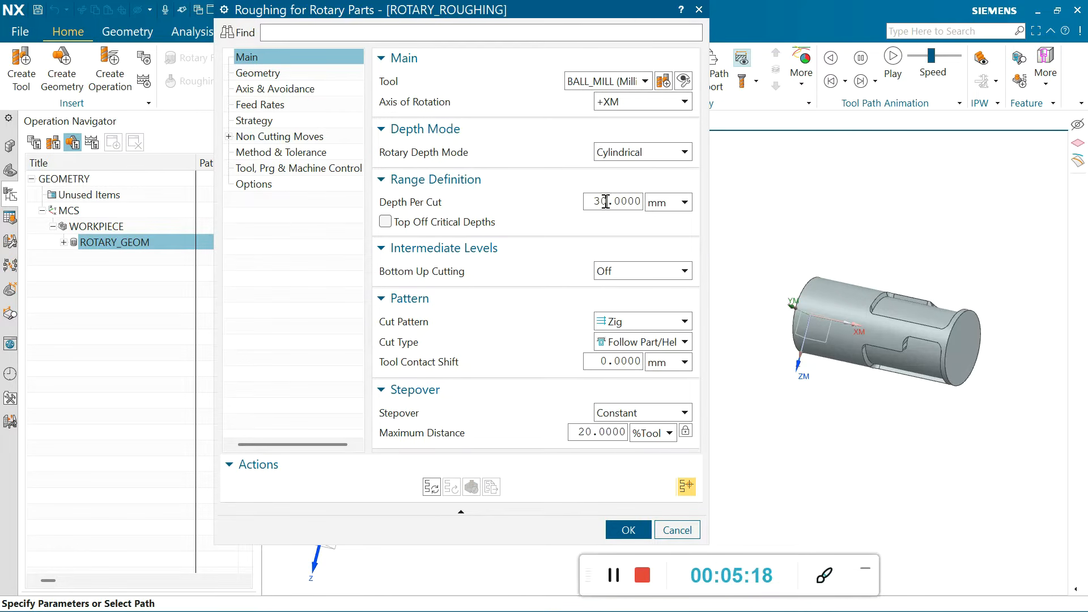
{"action": "left_click", "coordinate": [606, 202]}
{"action": "type", "text": "1"}
{"action": "key", "text": "Return"}
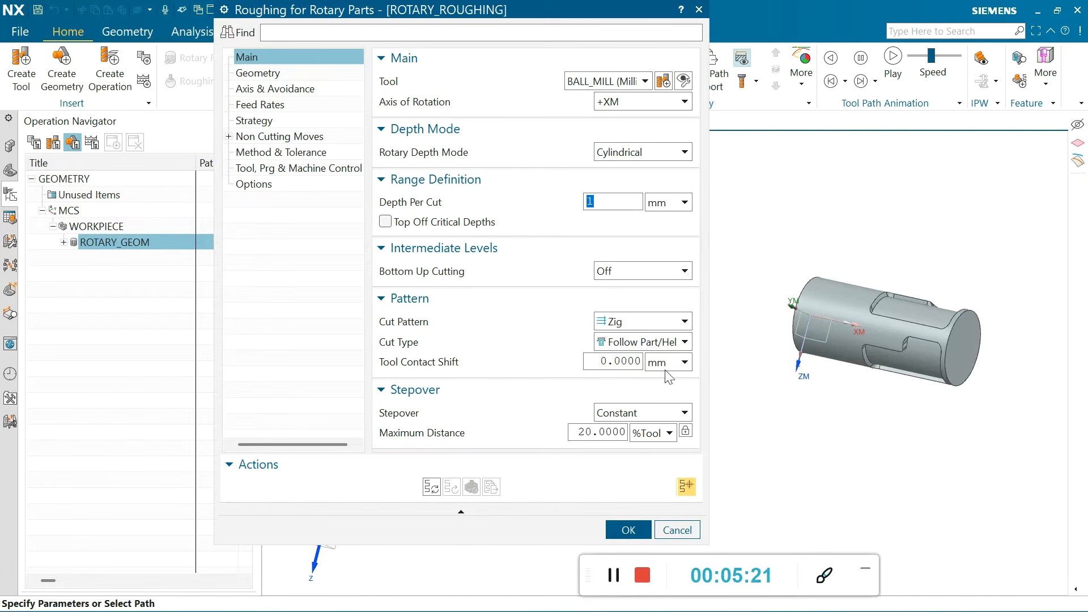
Set the cut pattern to Zig Zag and keep the Follow Part cut type
{"action": "left_click", "coordinate": [651, 321]}
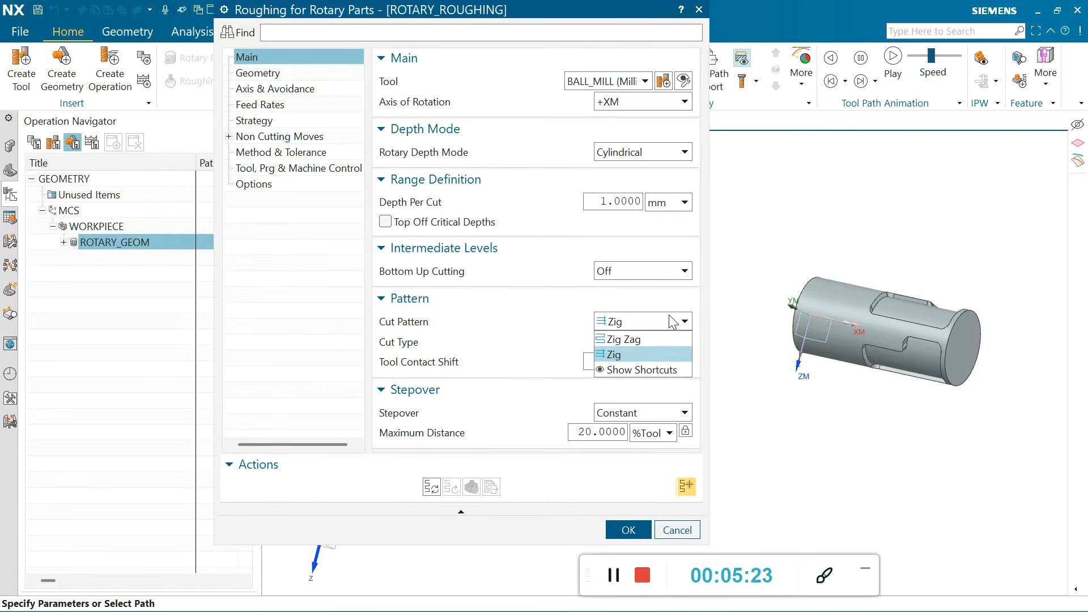
{"action": "left_click", "coordinate": [616, 341]}
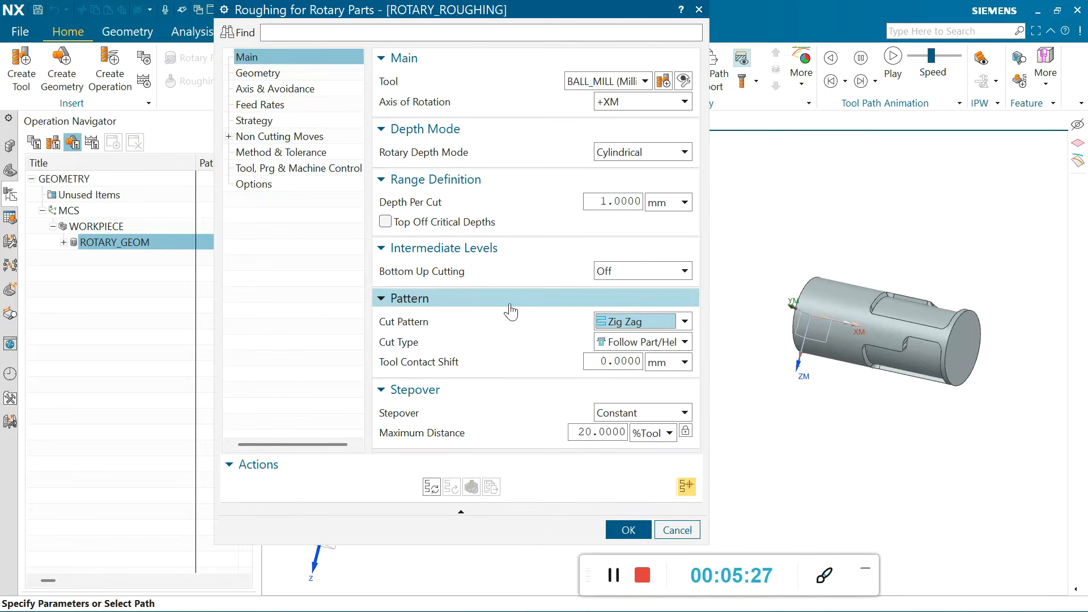
{"action": "left_click", "coordinate": [673, 341]}
{"action": "left_click", "coordinate": [648, 359]}
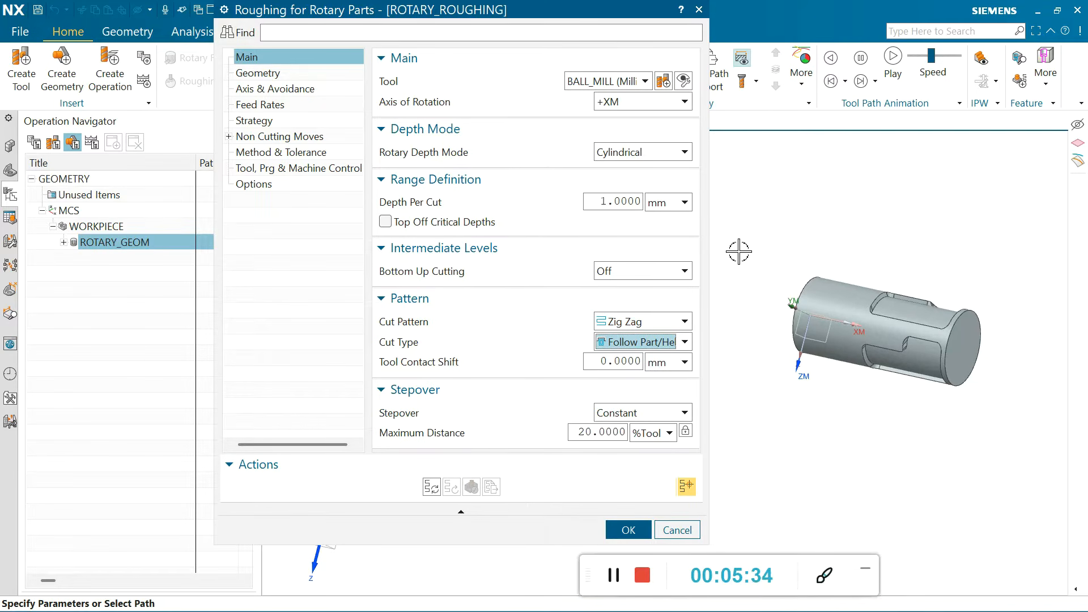
Set the constant stepover's maximum distance to 40 percent of the tool
{"action": "left_click", "coordinate": [578, 431]}
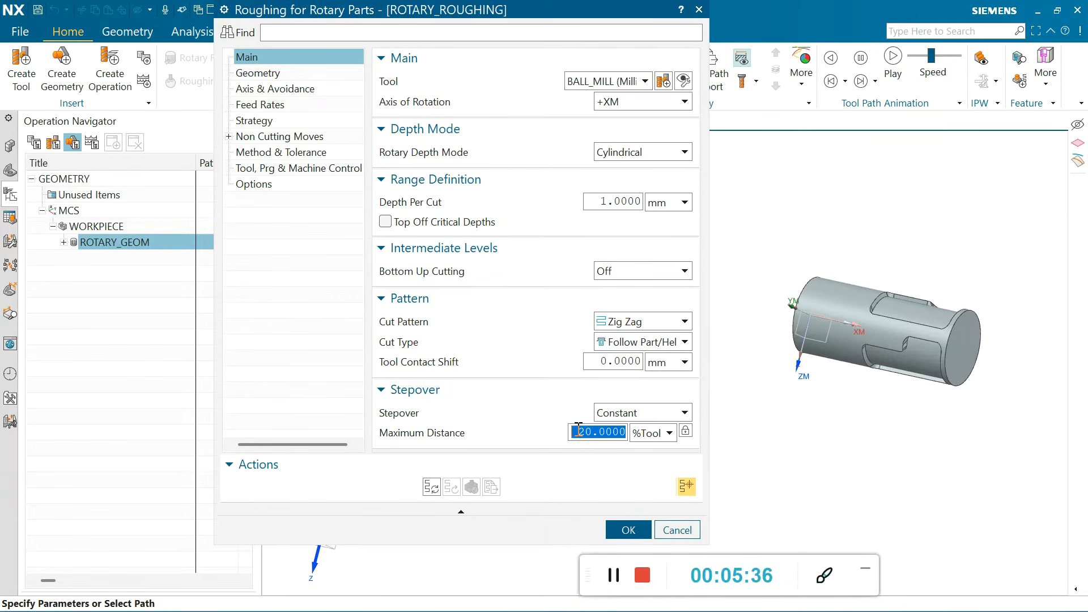
{"action": "type", "text": "4"}
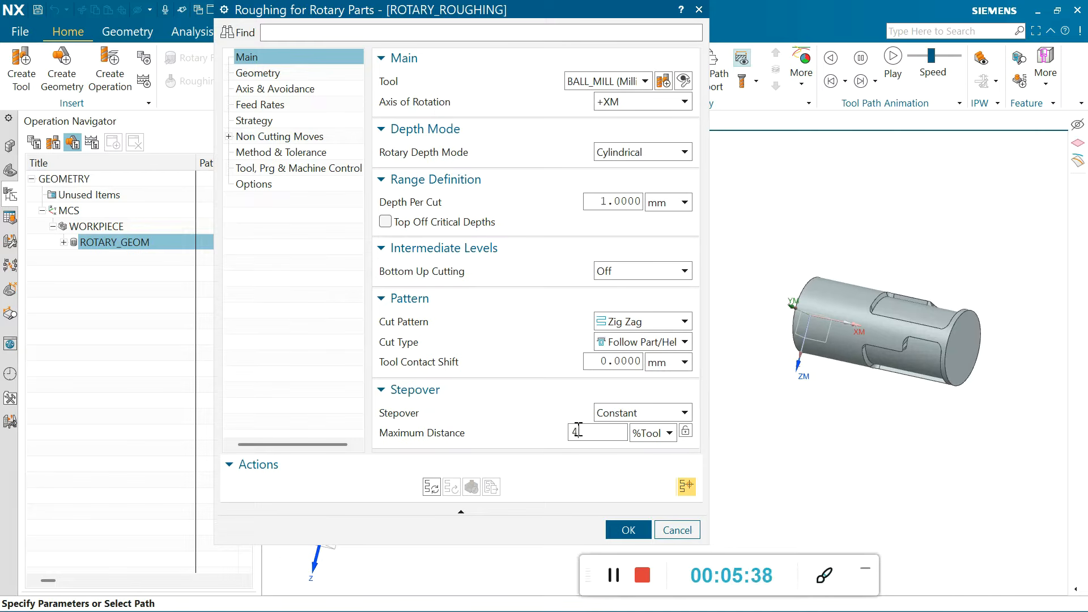
{"action": "type", "text": "0"}
{"action": "key", "text": "Return"}
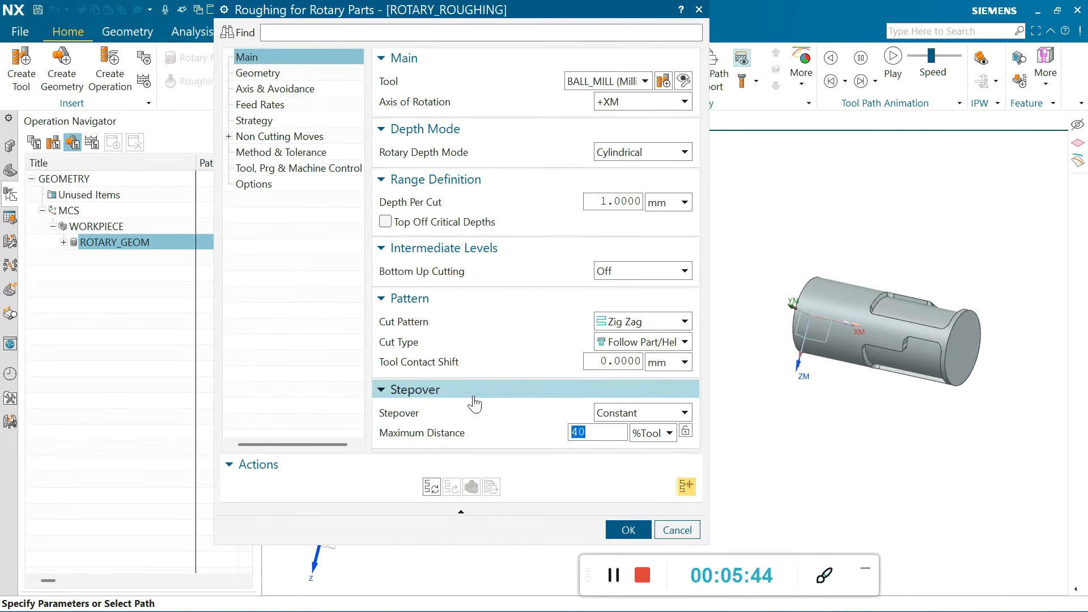
{"action": "left_click", "coordinate": [268, 73]}
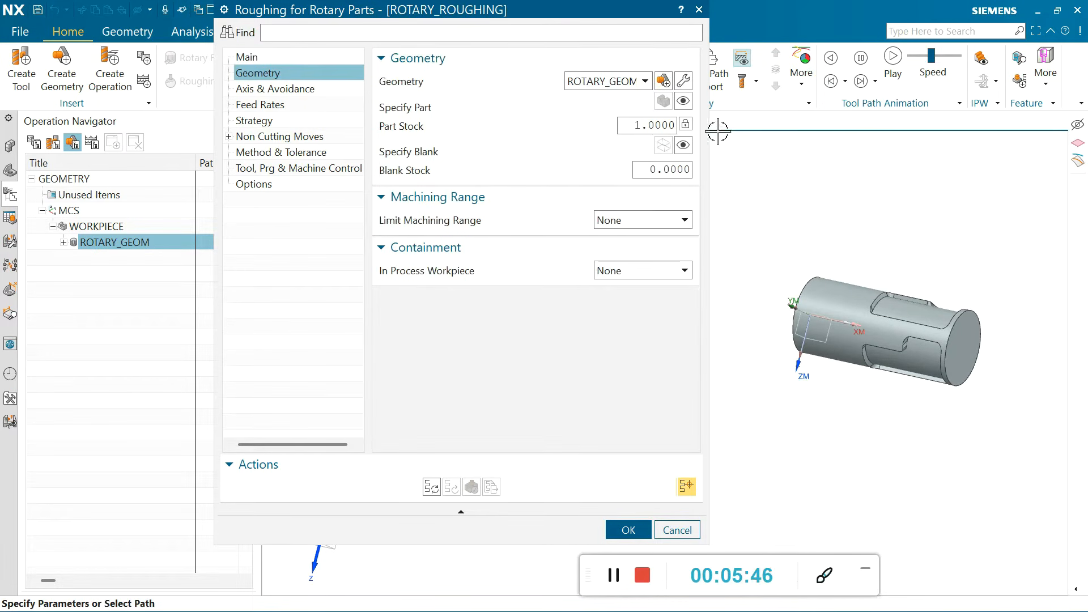
{"action": "double_click", "coordinate": [632, 126]}
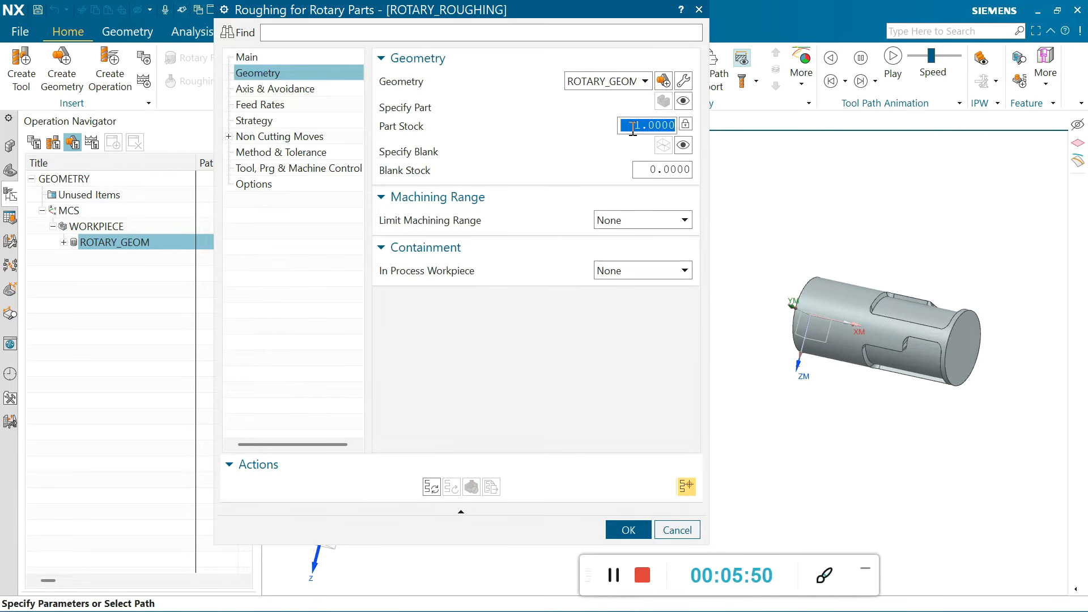
{"action": "left_click", "coordinate": [271, 90]}
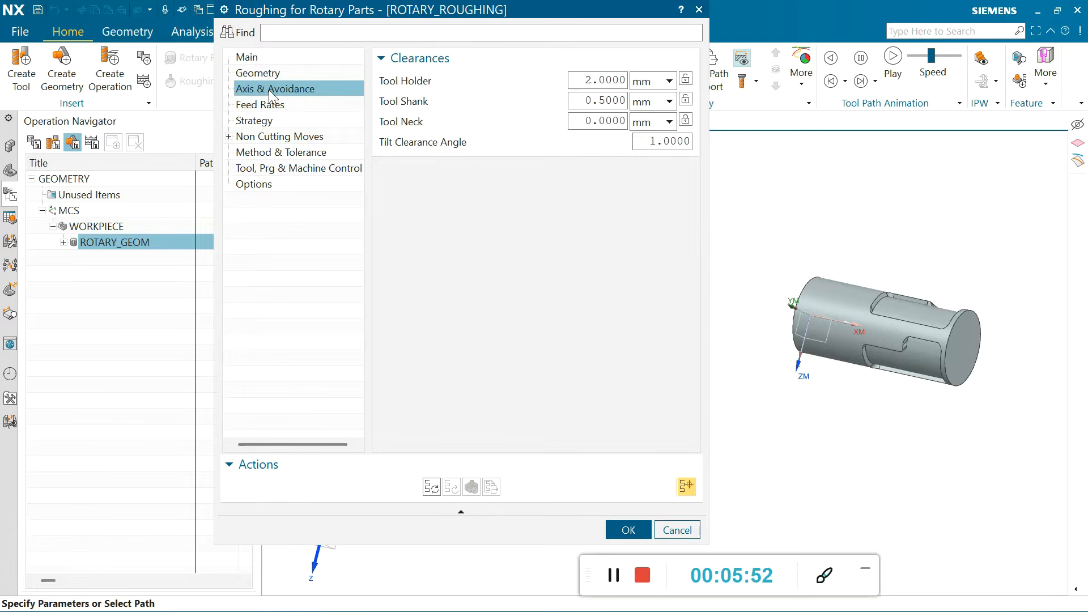
Set the roughing operation's spindle speed to 3000 rpm and calculate the cutting data from it
{"action": "left_click", "coordinate": [258, 106]}
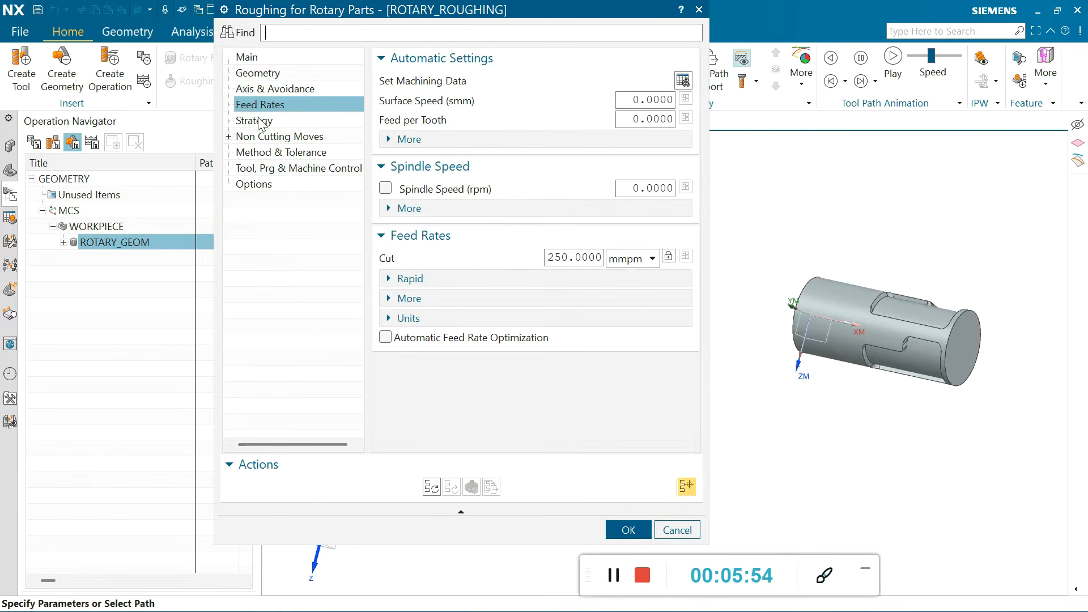
{"action": "left_click", "coordinate": [258, 118]}
{"action": "left_click", "coordinate": [260, 106]}
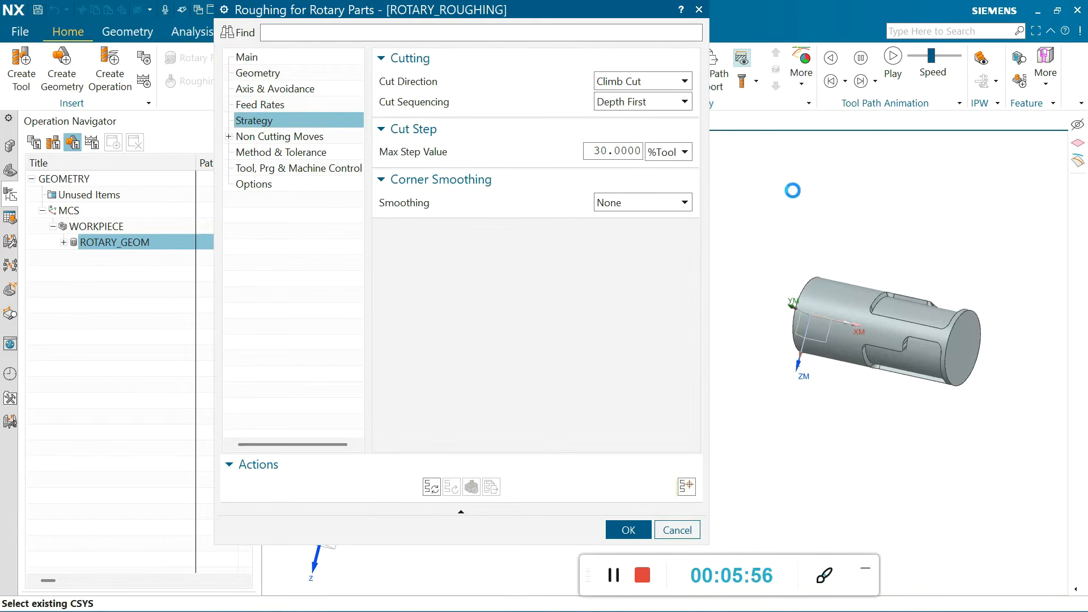
{"action": "left_click", "coordinate": [622, 187]}
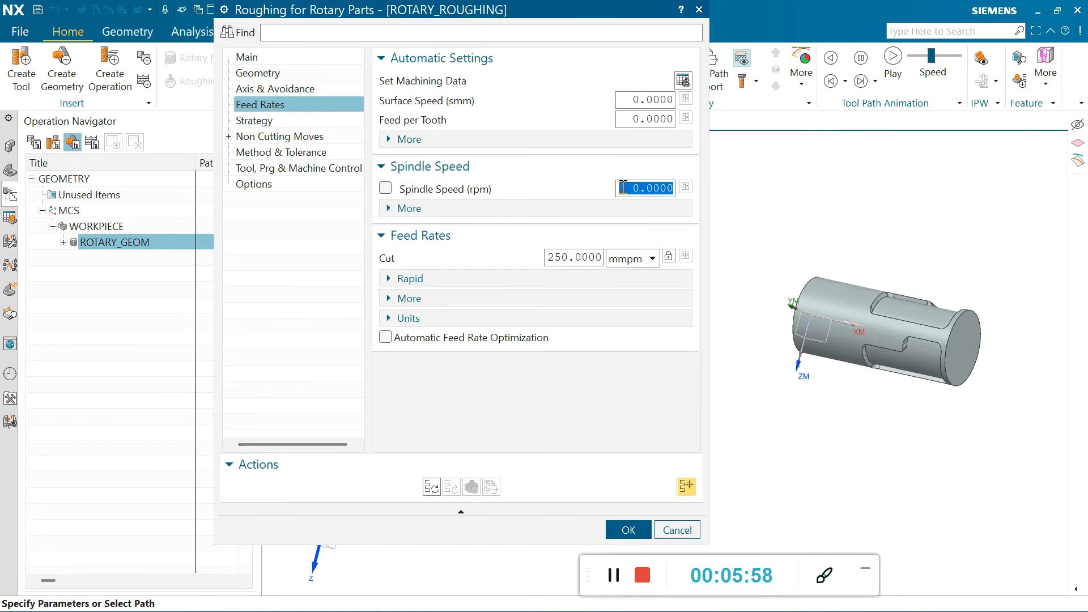
{"action": "type", "text": "300"}
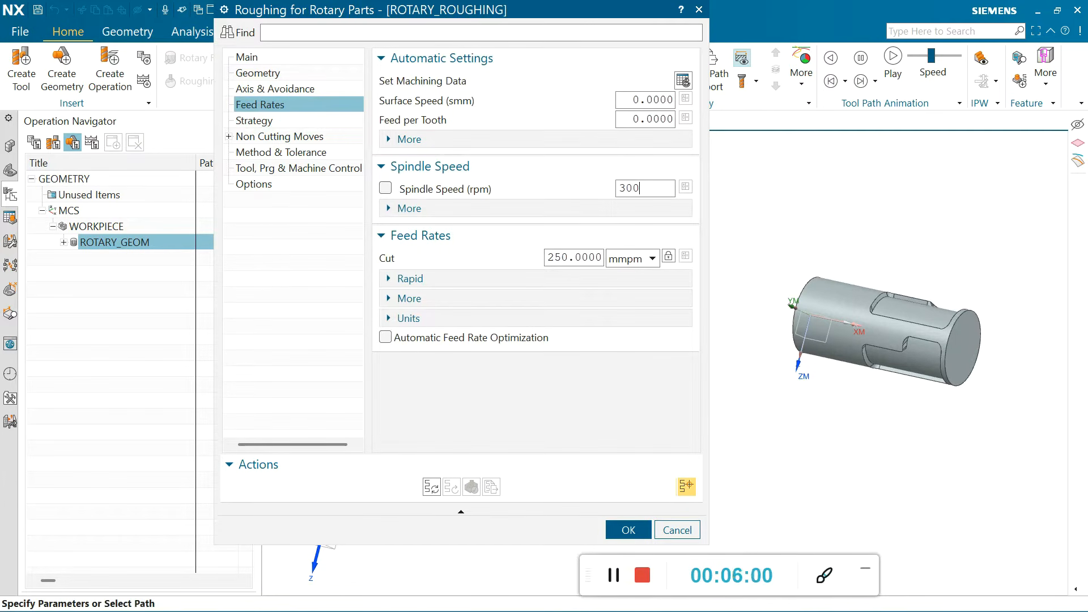
{"action": "double_click", "coordinate": [623, 187]}
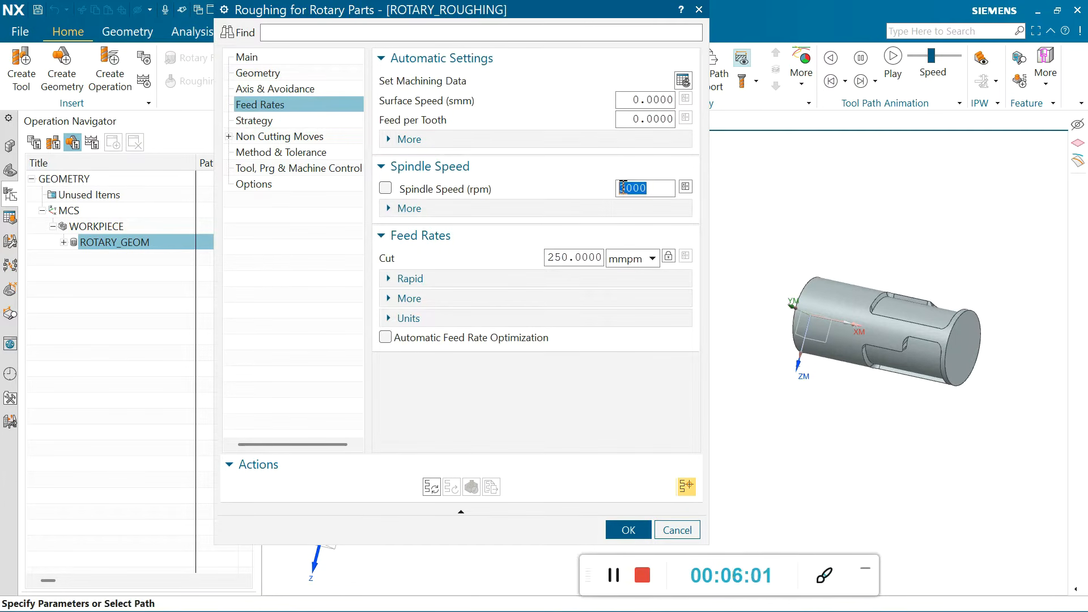
{"action": "left_click", "coordinate": [686, 187]}
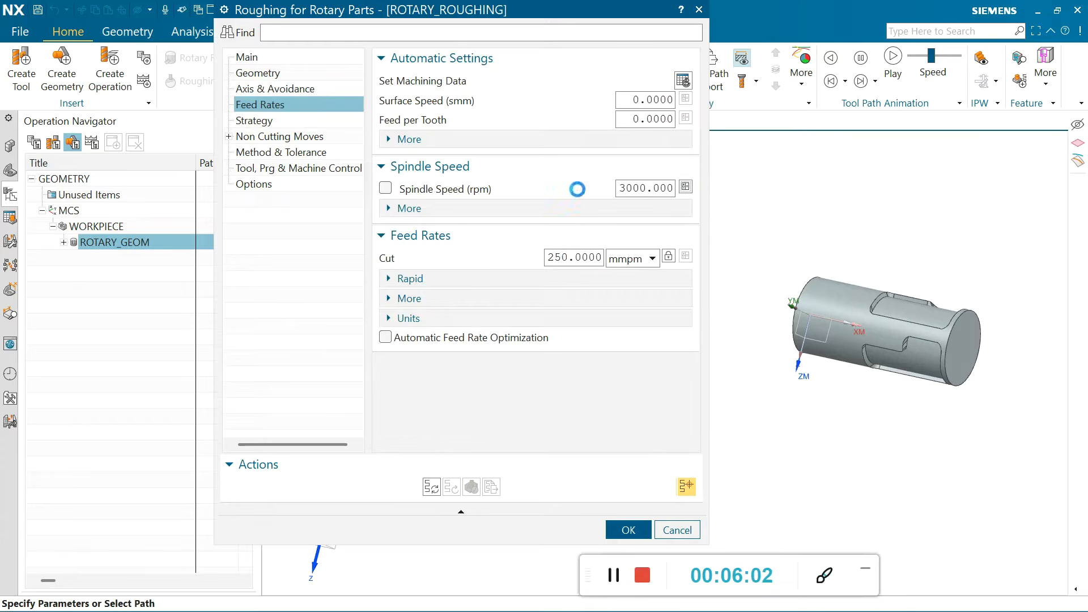
{"action": "double_click", "coordinate": [560, 258]}
Set the corner smoothing in the cutting strategy to All Passes
{"action": "left_click", "coordinate": [252, 120]}
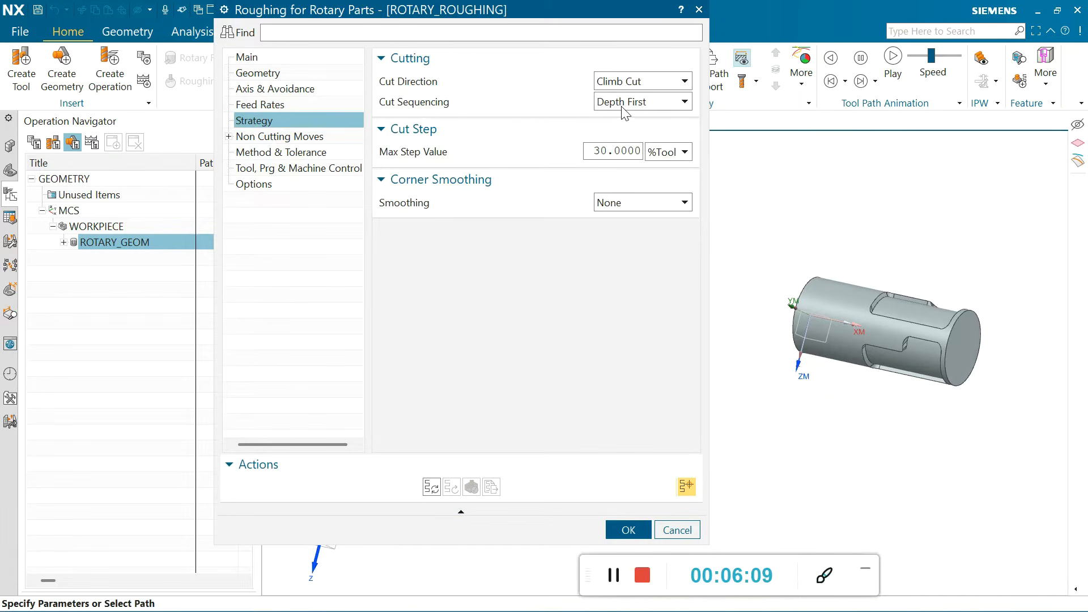
{"action": "left_click", "coordinate": [624, 202]}
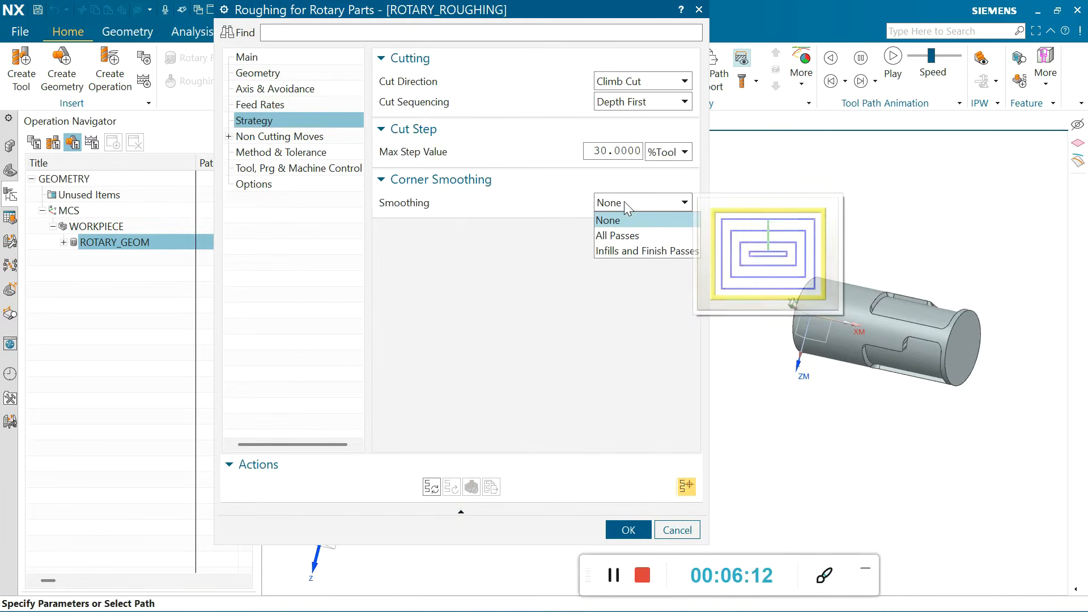
{"action": "left_click", "coordinate": [620, 236]}
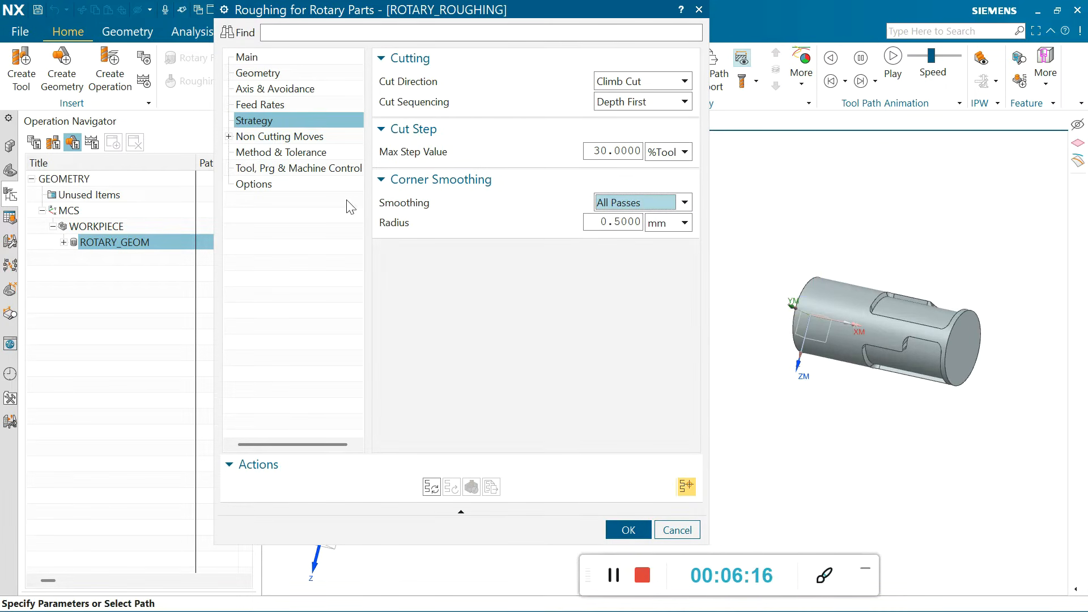
Generate the rotary roughing tool path, check it on the part's pockets and accept the operation
{"action": "left_click", "coordinate": [431, 487]}
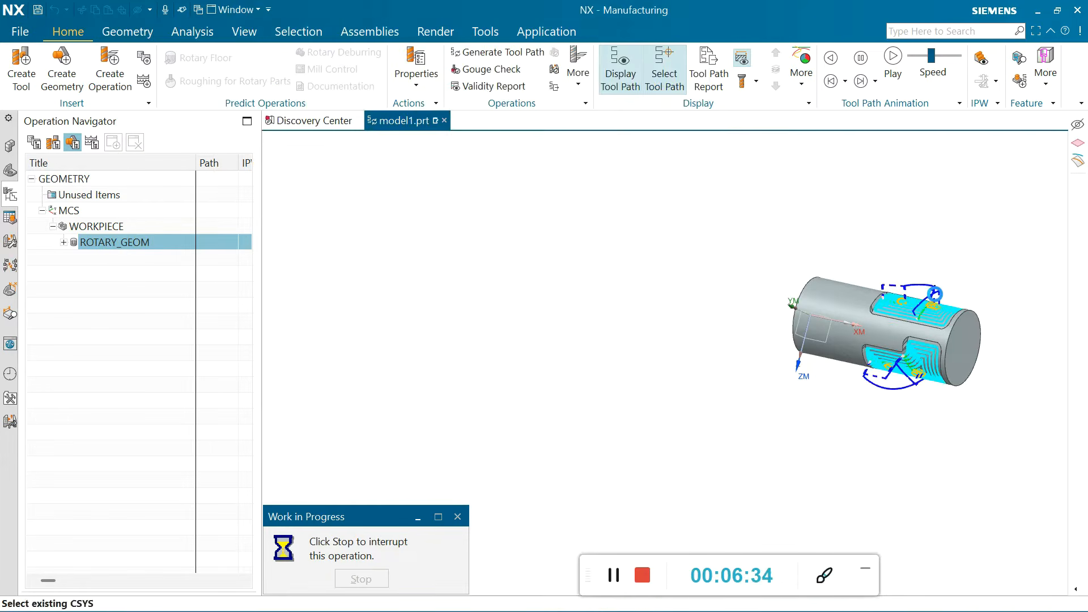
{"action": "scroll", "coordinate": [935, 300], "scroll_direction": "down", "scroll_amount": 3}
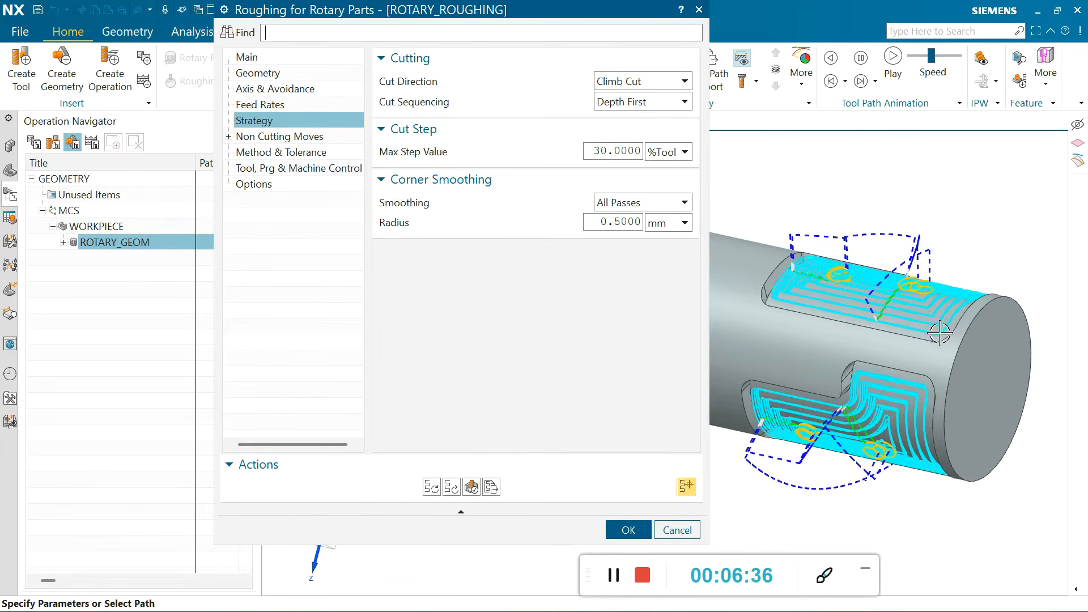
{"action": "middle_click_drag", "start_coordinate": [890, 340], "coordinate": [814, 267]}
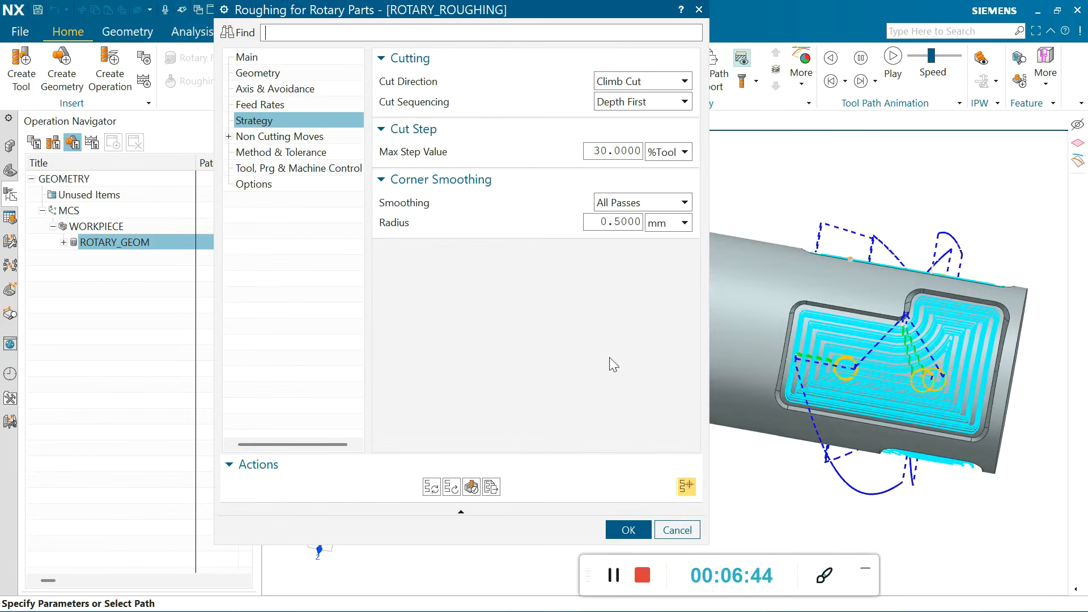
{"action": "left_click", "coordinate": [628, 530]}
Inspect the roughing tool path around the cylinder and open its verification in 3D Dynamic mode
{"action": "middle_click_drag", "start_coordinate": [637, 351], "coordinate": [572, 306]}
{"action": "scroll", "coordinate": [512, 360], "scroll_direction": "up", "scroll_amount": 1}
{"action": "scroll", "coordinate": [506, 363], "scroll_direction": "down", "scroll_amount": 2}
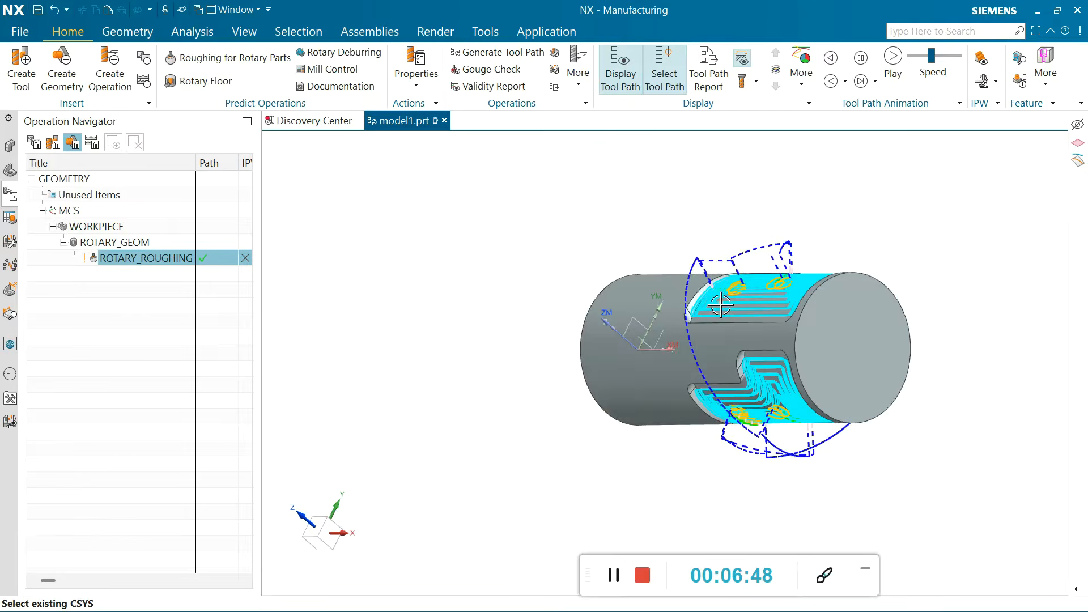
{"action": "scroll", "coordinate": [940, 315], "scroll_direction": "up", "scroll_amount": 4}
{"action": "scroll", "coordinate": [651, 308], "scroll_direction": "down", "scroll_amount": 2}
{"action": "middle_click_drag", "start_coordinate": [799, 316], "coordinate": [748, 260]}
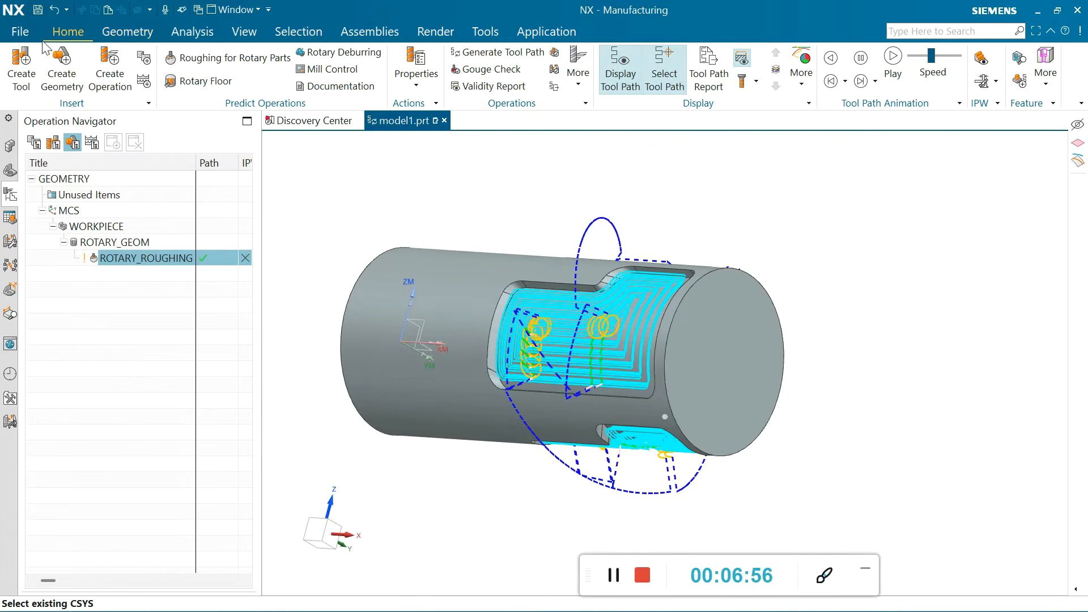
{"action": "left_click", "coordinate": [556, 56]}
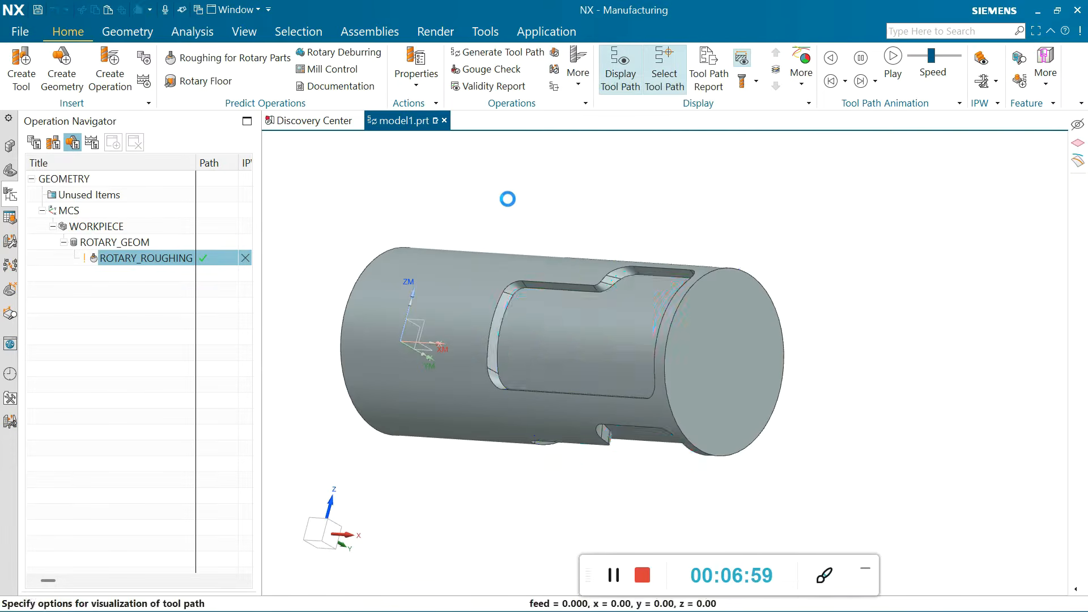
{"action": "left_click", "coordinate": [311, 148]}
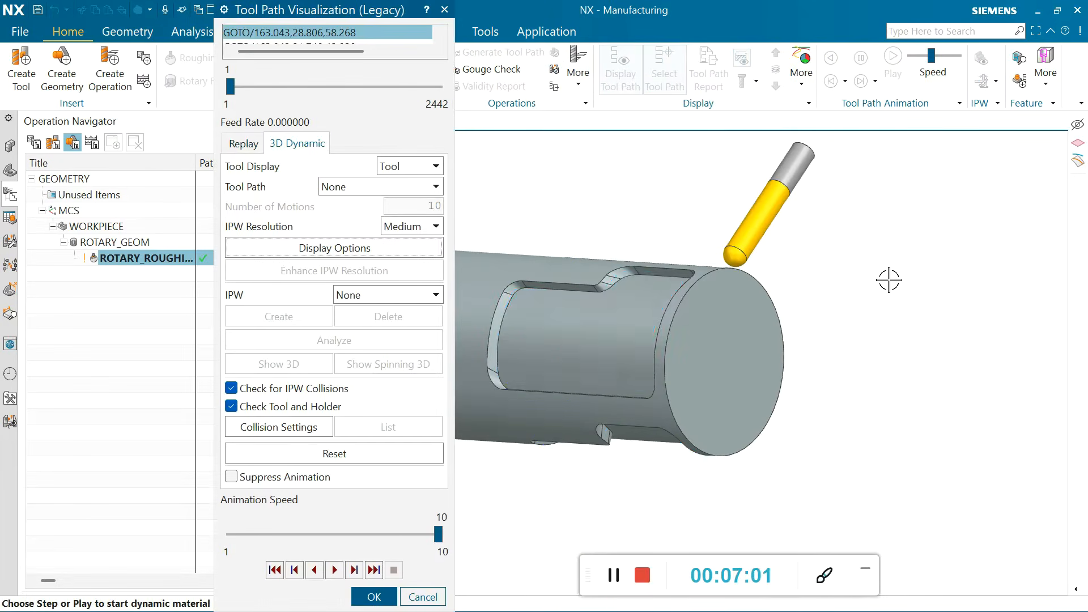
Play the 3D Dynamic material removal simulation at animation speed 6 and watch the pockets being cut
{"action": "scroll", "coordinate": [889, 280], "scroll_direction": "down", "scroll_amount": 2}
{"action": "middle_click_drag", "start_coordinate": [668, 263], "coordinate": [706, 340]}
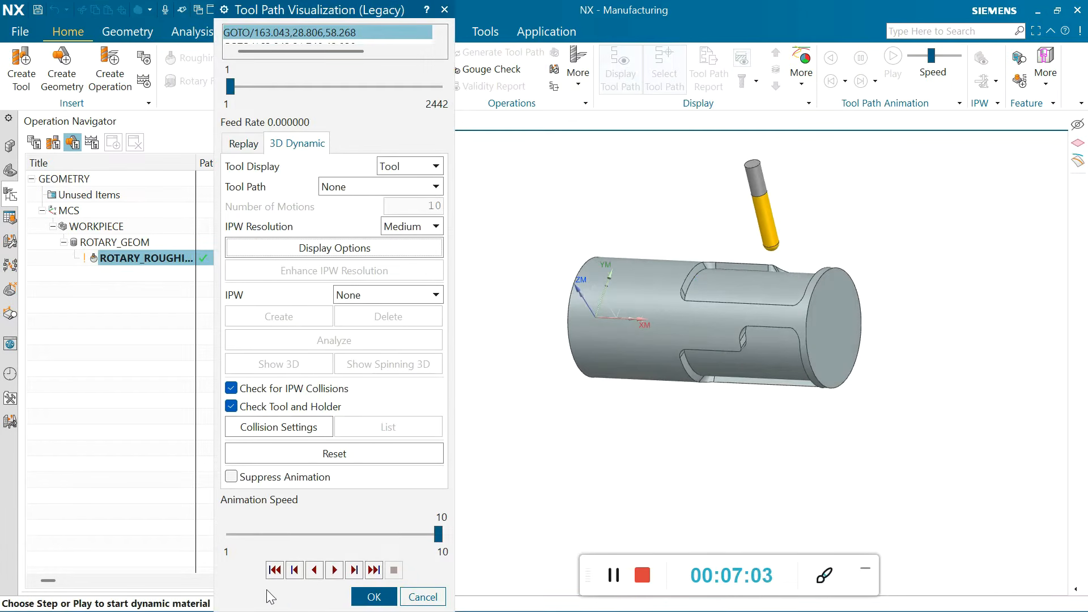
{"action": "left_click", "coordinate": [298, 535]}
{"action": "left_click", "coordinate": [298, 535]}
{"action": "left_click", "coordinate": [334, 570]}
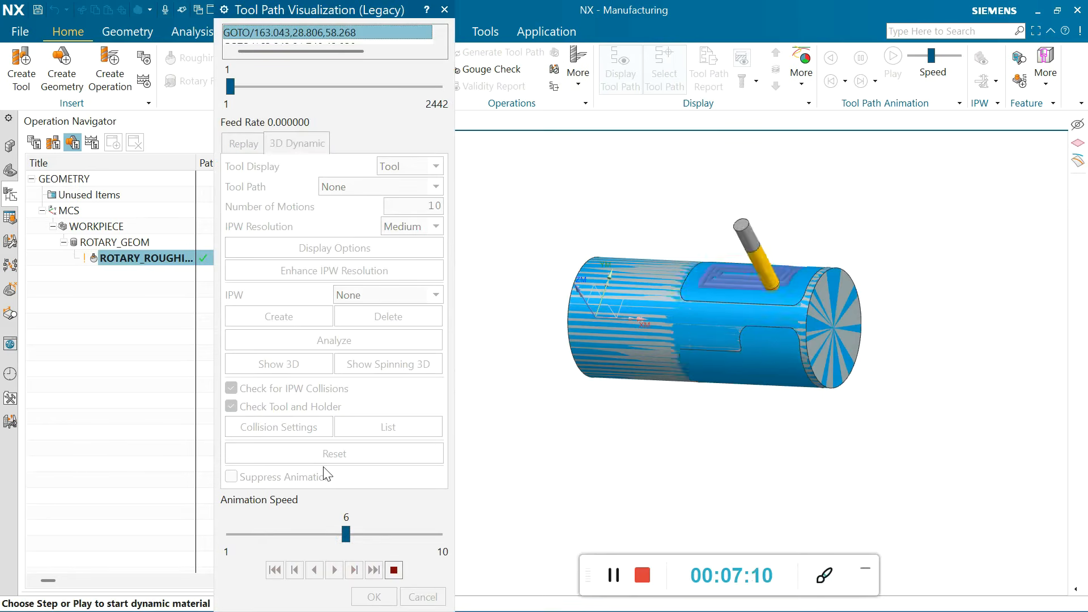
{"action": "scroll", "coordinate": [731, 259], "scroll_direction": "up", "scroll_amount": 4}
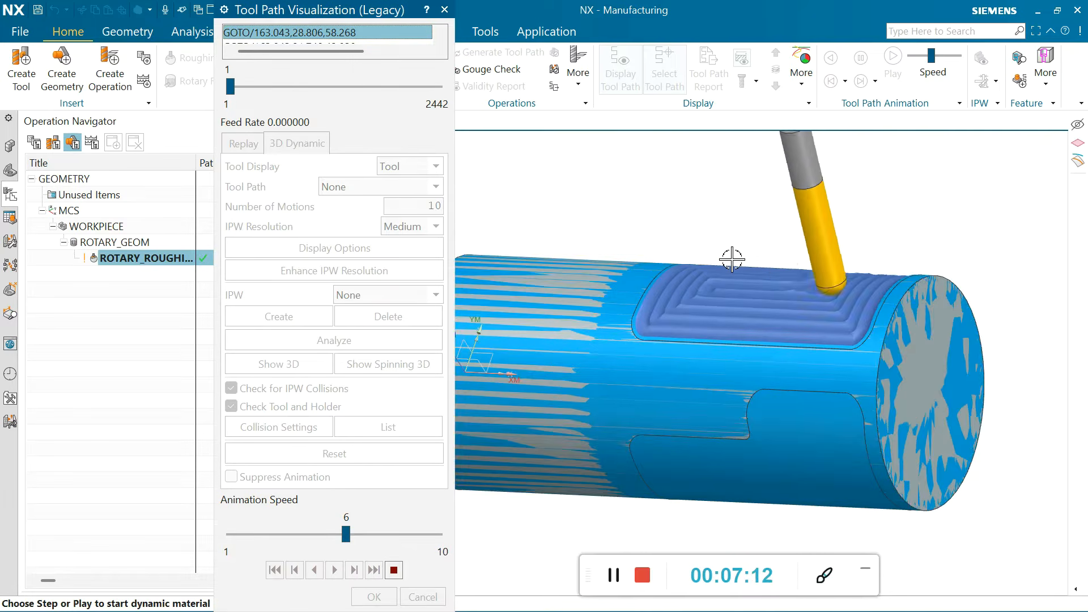
{"action": "scroll", "coordinate": [748, 270], "scroll_direction": "down", "scroll_amount": 2}
{"action": "middle_click_drag", "start_coordinate": [711, 340], "coordinate": [695, 360]}
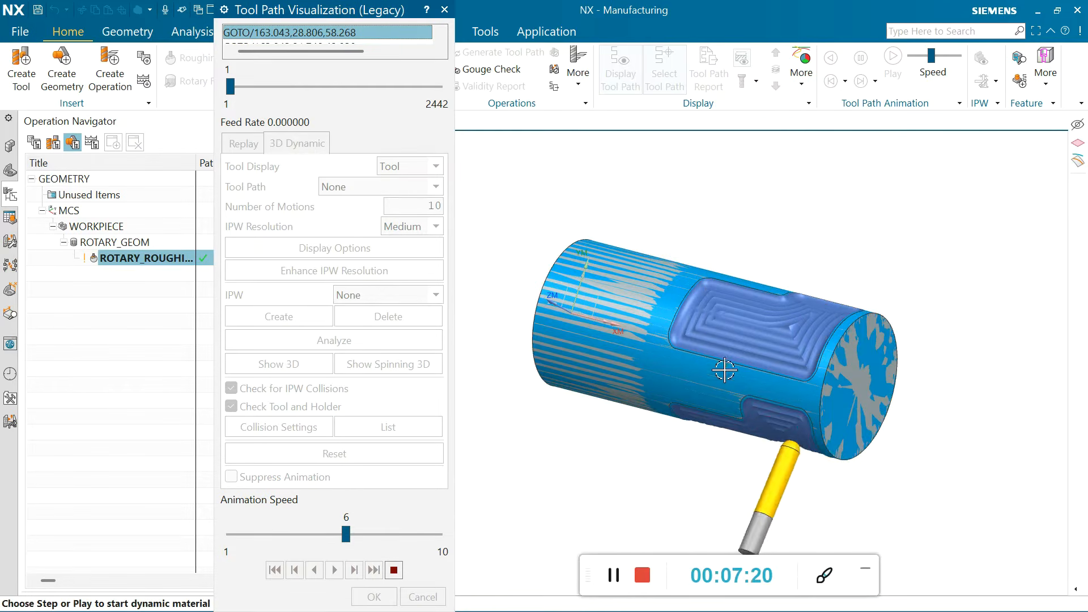
{"action": "scroll", "coordinate": [755, 228], "scroll_direction": "down", "scroll_amount": 2}
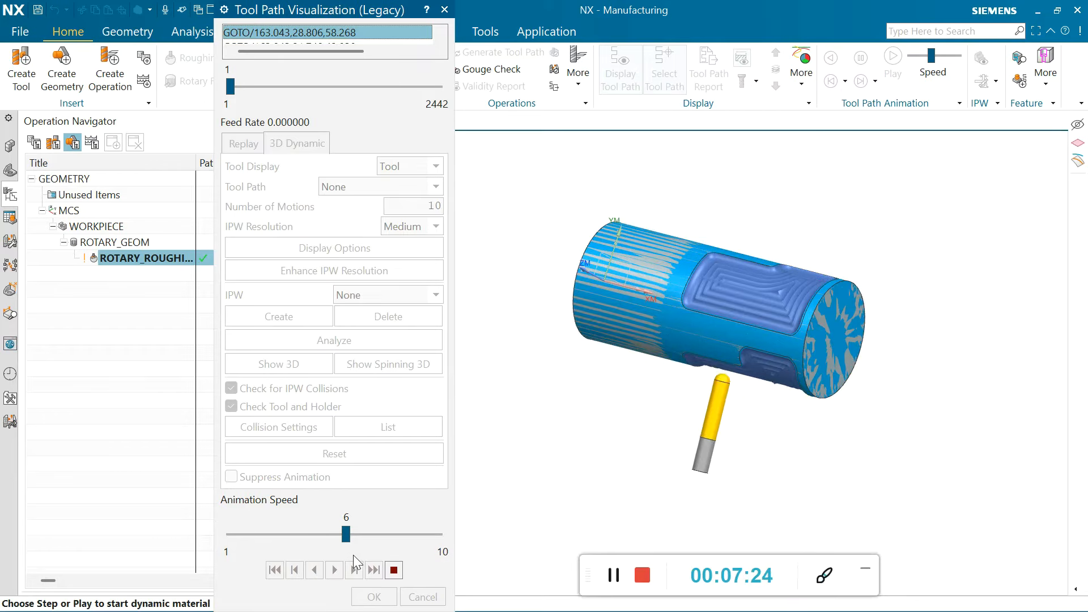
Stop the material removal simulation, close the verification and inspect the roughing tool path on the cylinder
{"action": "left_click", "coordinate": [394, 570]}
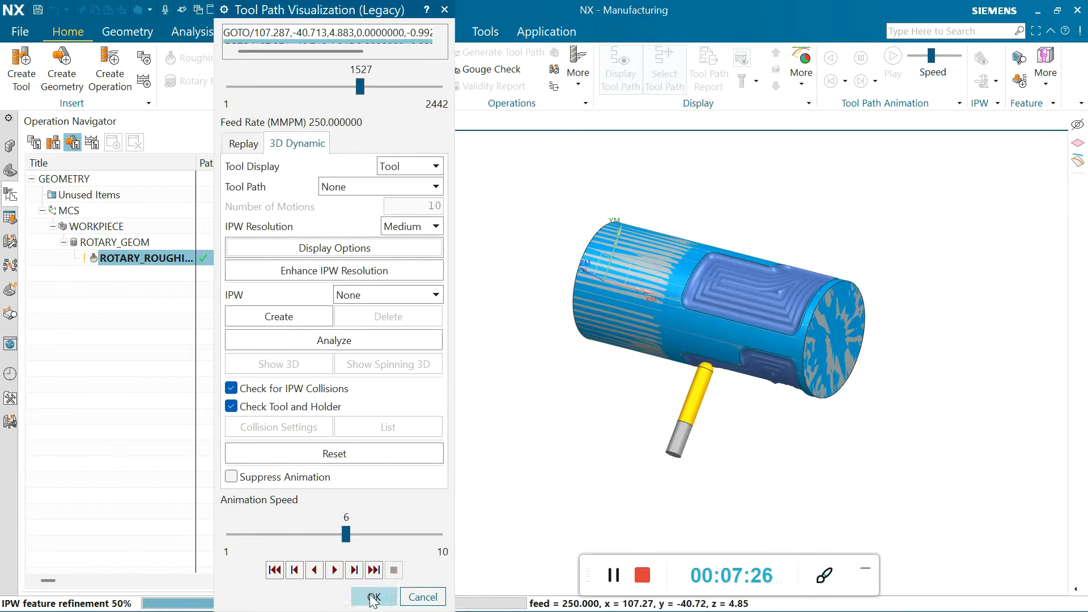
{"action": "left_click", "coordinate": [373, 597]}
{"action": "middle_click_drag", "start_coordinate": [544, 350], "coordinate": [527, 315]}
{"action": "scroll", "coordinate": [684, 274], "scroll_direction": "up", "scroll_amount": 2}
{"action": "scroll", "coordinate": [655, 270], "scroll_direction": "down", "scroll_amount": 2}
{"action": "scroll", "coordinate": [668, 266], "scroll_direction": "up", "scroll_amount": 3}
{"action": "scroll", "coordinate": [671, 263], "scroll_direction": "down", "scroll_amount": 2}
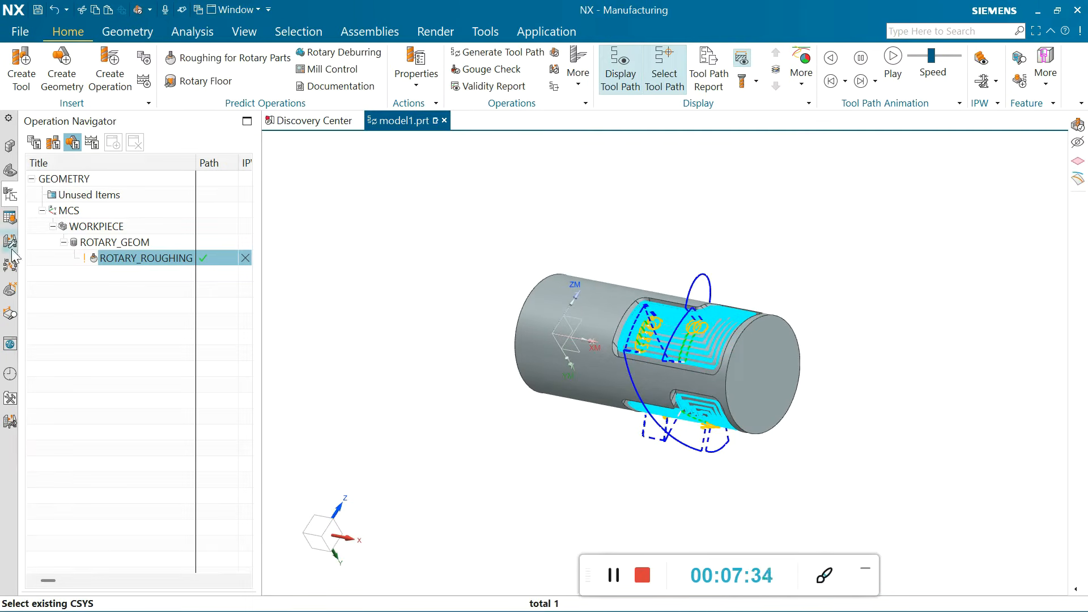
{"action": "scroll", "coordinate": [683, 343], "scroll_direction": "up", "scroll_amount": 3}
{"action": "scroll", "coordinate": [678, 338], "scroll_direction": "down", "scroll_amount": 2}
{"action": "scroll", "coordinate": [674, 332], "scroll_direction": "up", "scroll_amount": 1}
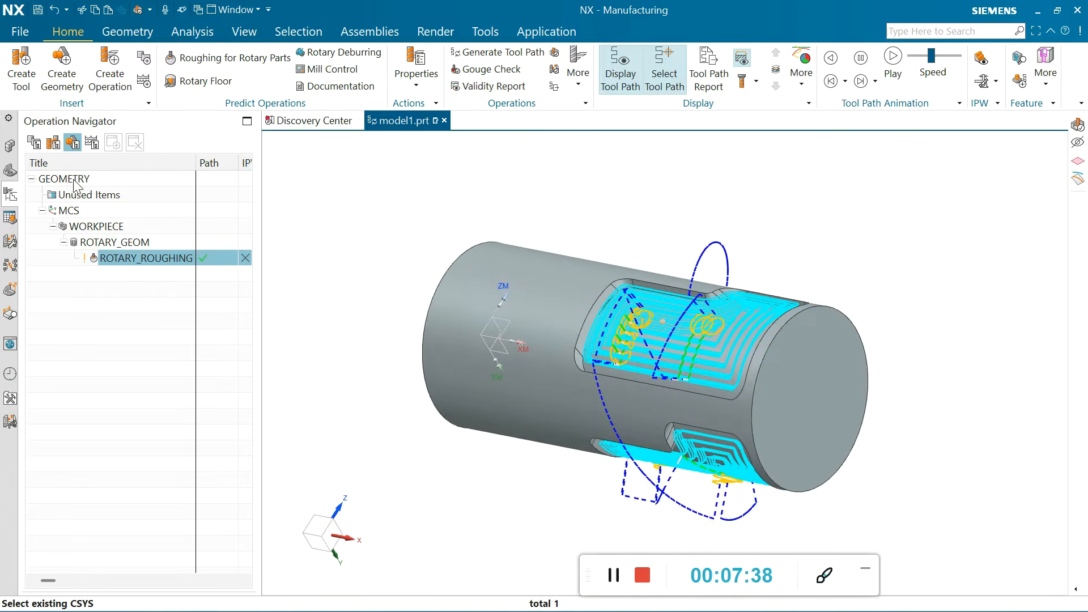
Replace the generic machine with sim04_mill_4ax_fanuc from the MILL class of the machine library
{"action": "left_click", "coordinate": [54, 142]}
{"action": "double_click", "coordinate": [85, 179]}
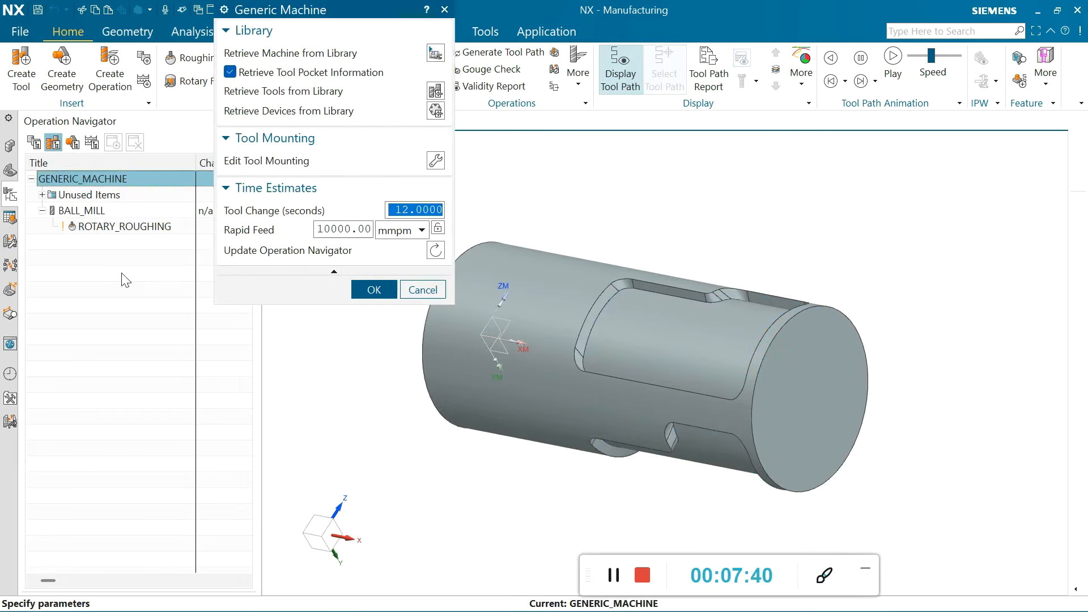
{"action": "left_click", "coordinate": [434, 55]}
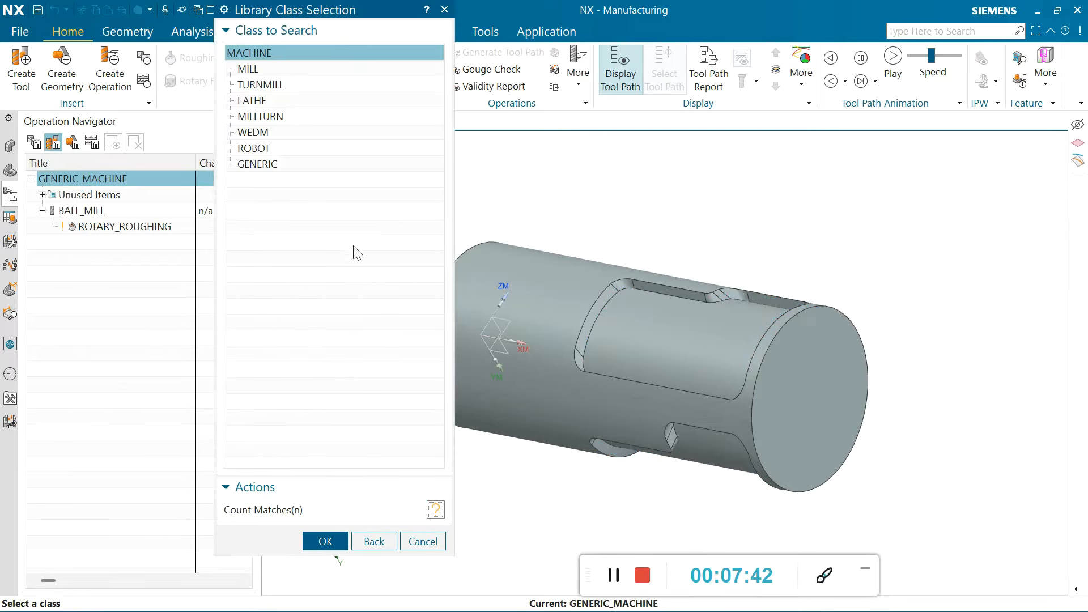
{"action": "double_click", "coordinate": [255, 69]}
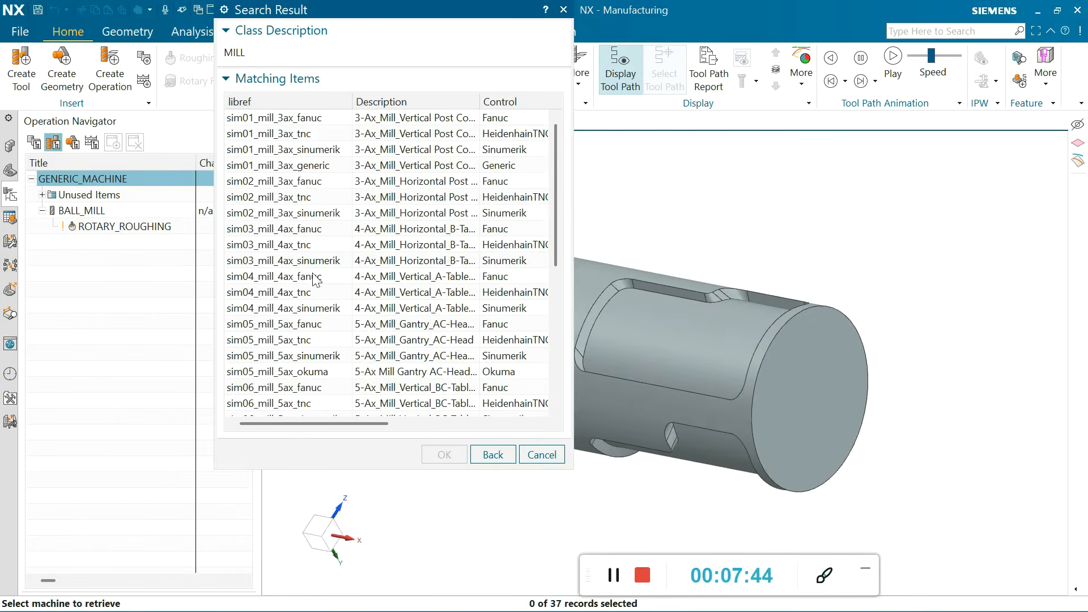
{"action": "left_click", "coordinate": [381, 279]}
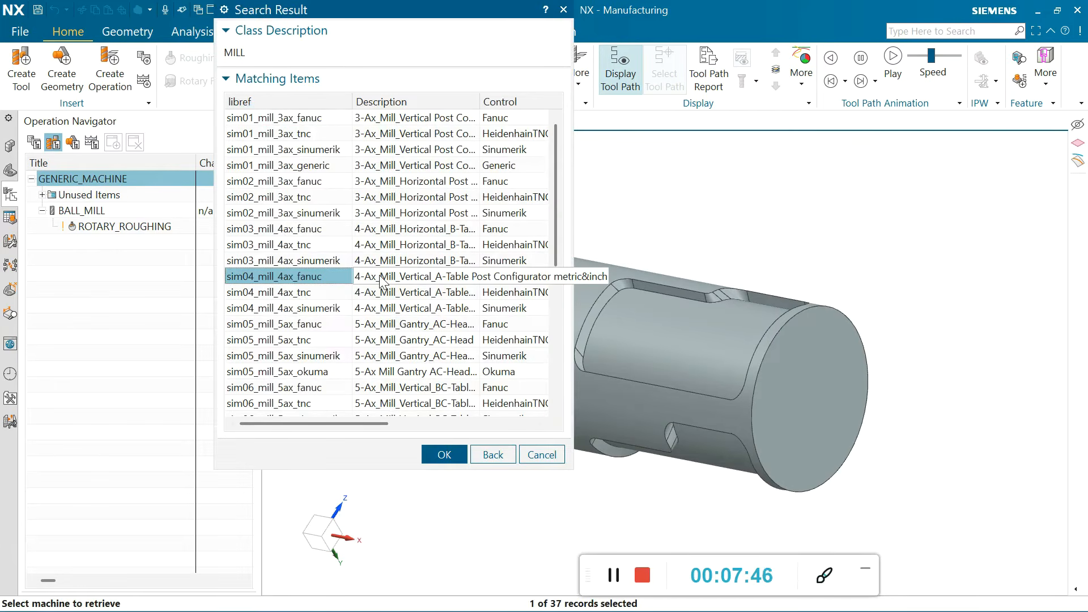
{"action": "left_click", "coordinate": [443, 453]}
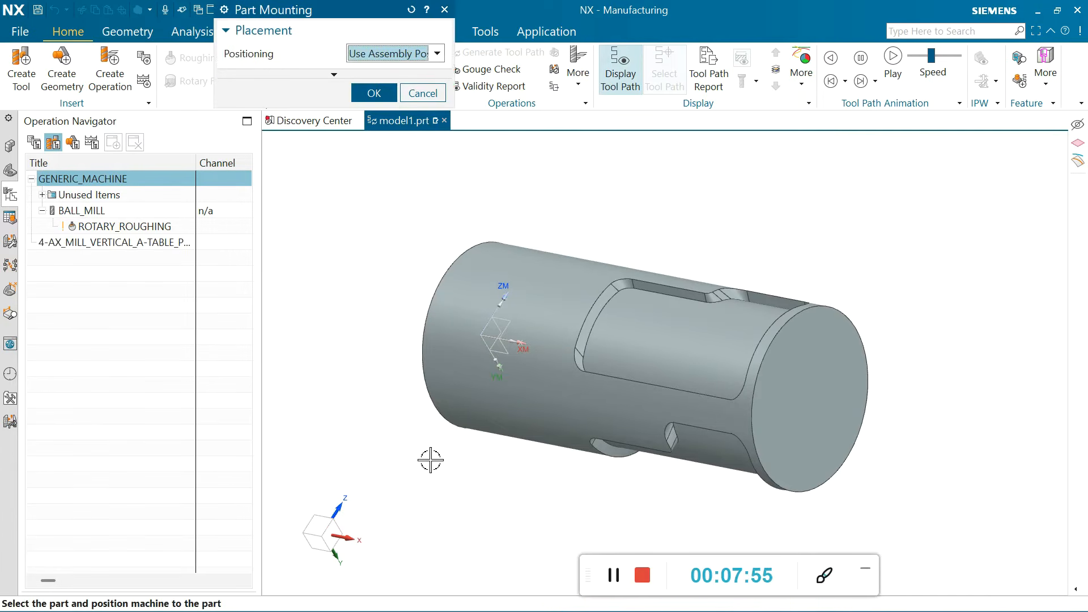
Position the part on the machine with Use Part Mount Junction at the part's origin and put the information report away
{"action": "left_click", "coordinate": [392, 56]}
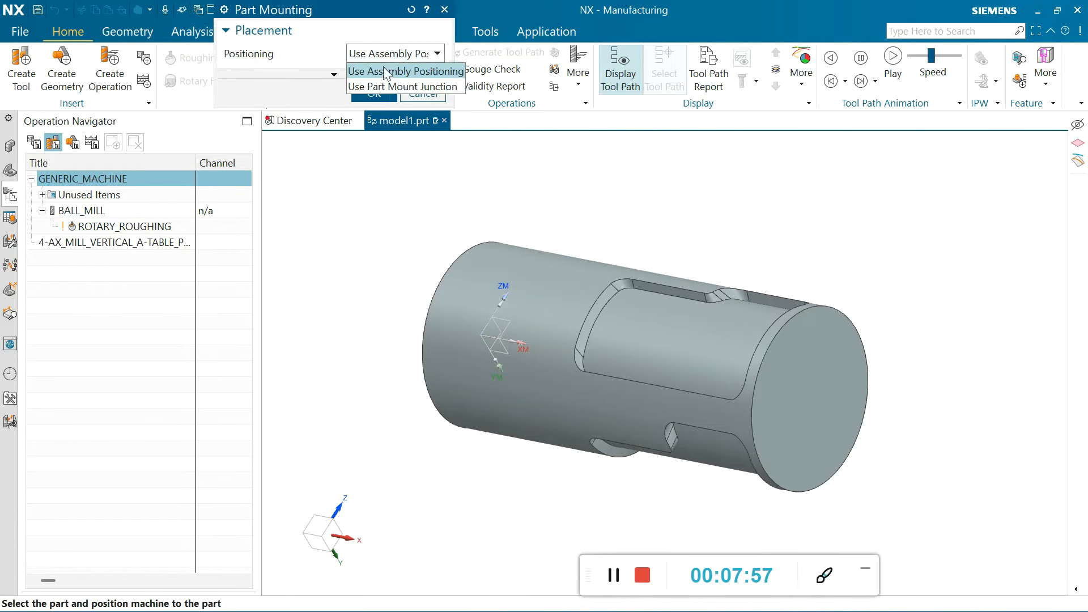
{"action": "left_click", "coordinate": [402, 86]}
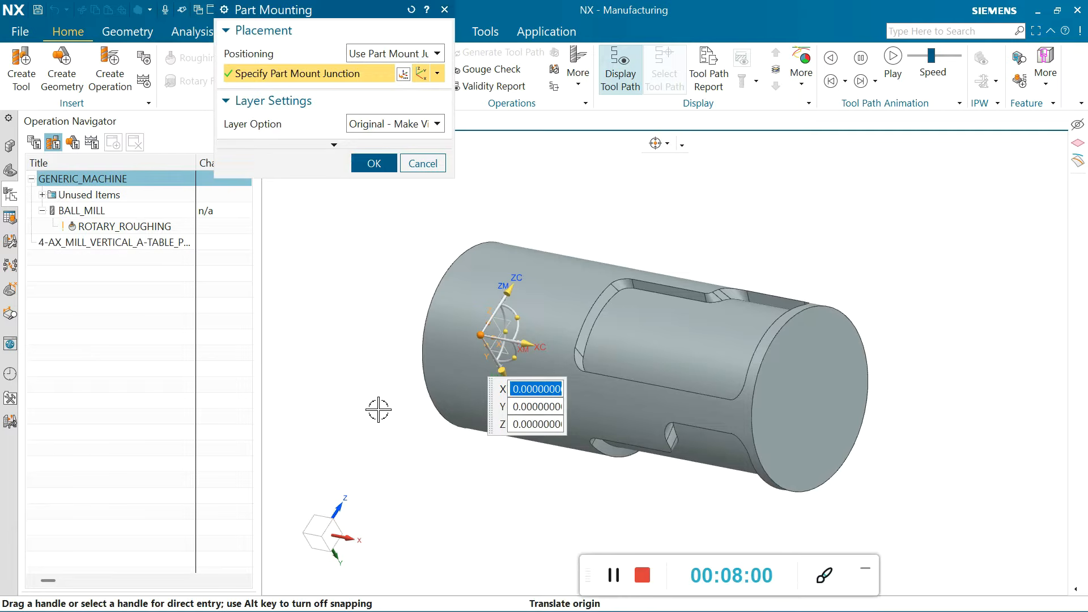
{"action": "middle_click_drag", "start_coordinate": [833, 240], "coordinate": [849, 284]}
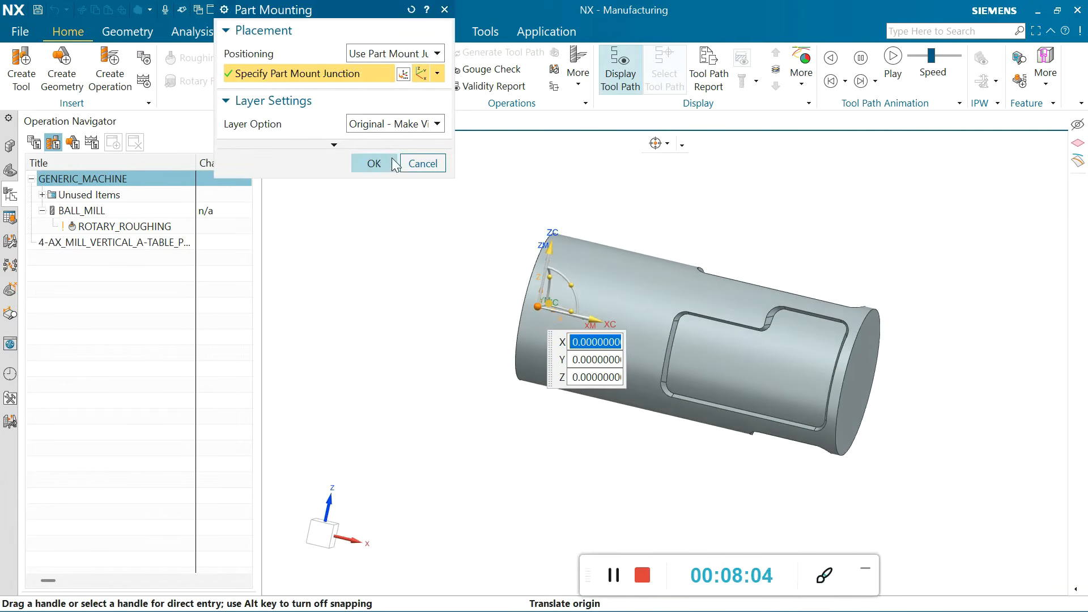
{"action": "left_click", "coordinate": [373, 164]}
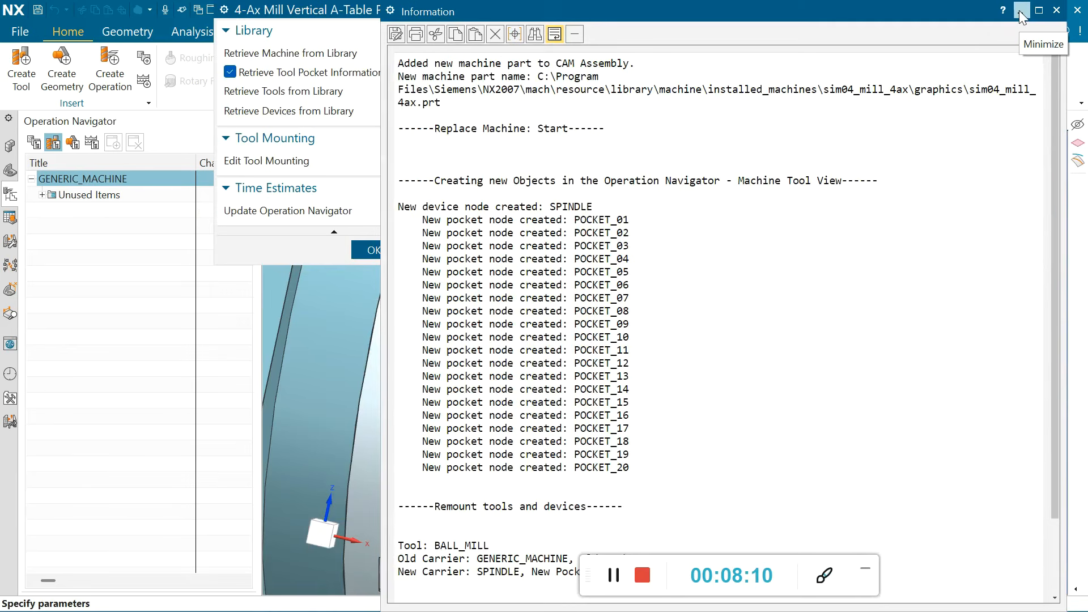
{"action": "left_click", "coordinate": [1020, 11]}
Inspect the cylinder mounted on the rotary table of the 4-axis mill and accept the machine settings
{"action": "scroll", "coordinate": [754, 318], "scroll_direction": "down", "scroll_amount": 2}
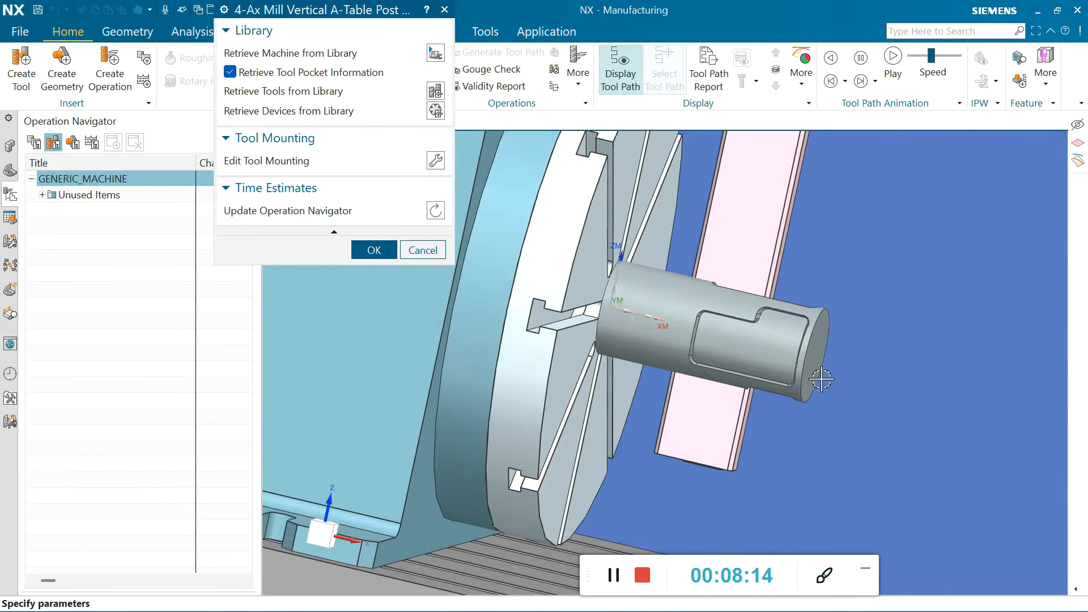
{"action": "scroll", "coordinate": [780, 396], "scroll_direction": "down", "scroll_amount": 2}
{"action": "mouse_move", "coordinate": [634, 348]}
{"action": "middle_mouse_down"}
{"action": "mouse_move", "coordinate": [651, 362]}
{"action": "mouse_move", "coordinate": [630, 368]}
{"action": "middle_mouse_up"}
{"action": "scroll", "coordinate": [454, 281], "scroll_direction": "down", "scroll_amount": 3}
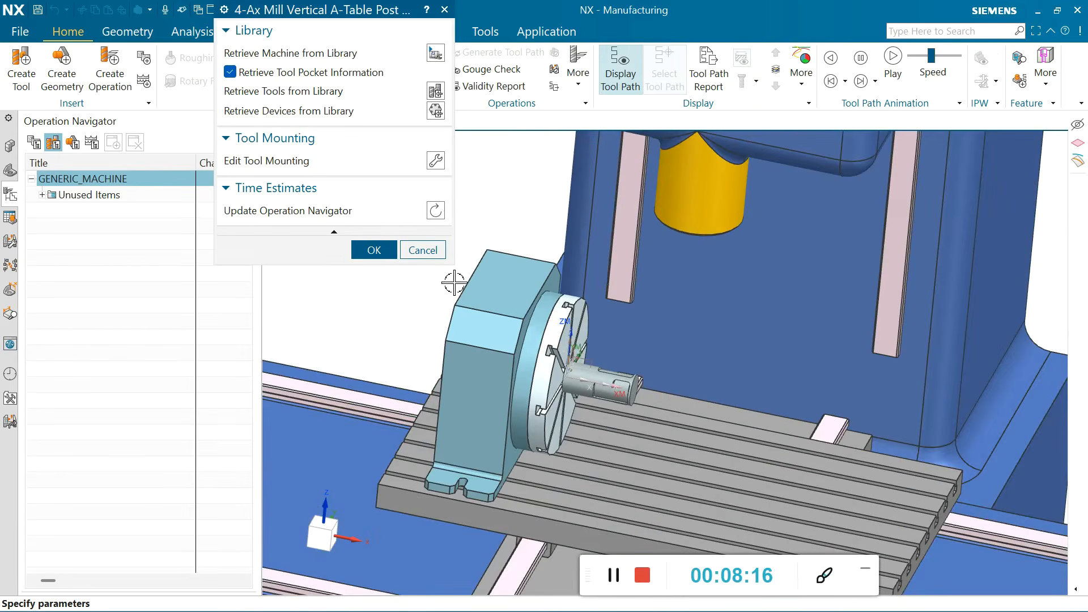
{"action": "scroll", "coordinate": [551, 361], "scroll_direction": "up", "scroll_amount": 3}
{"action": "scroll", "coordinate": [571, 265], "scroll_direction": "down", "scroll_amount": 5}
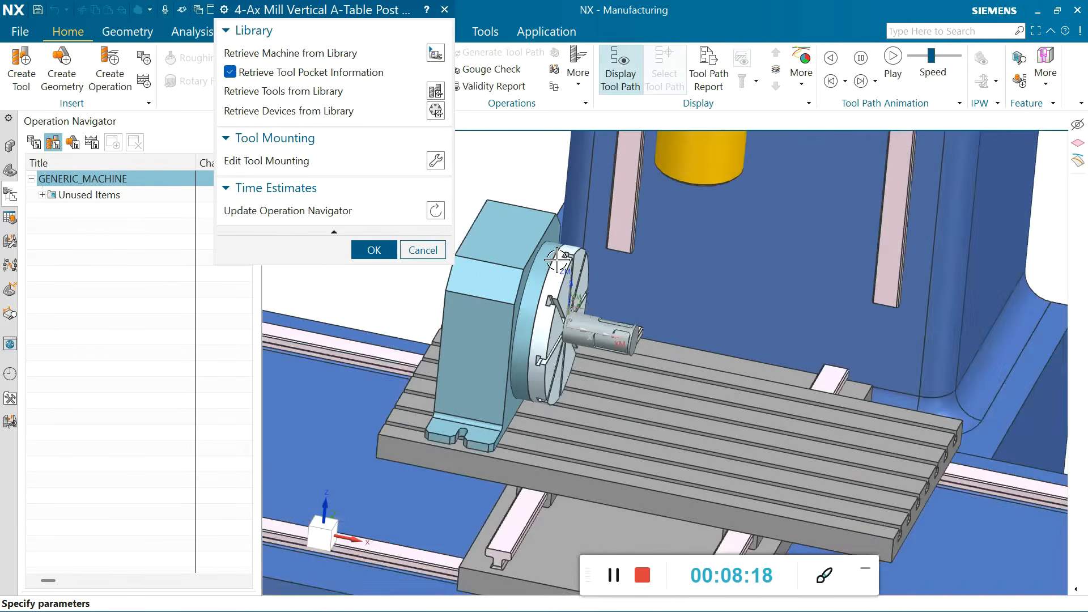
{"action": "middle_click_drag", "start_coordinate": [640, 294], "coordinate": [604, 310]}
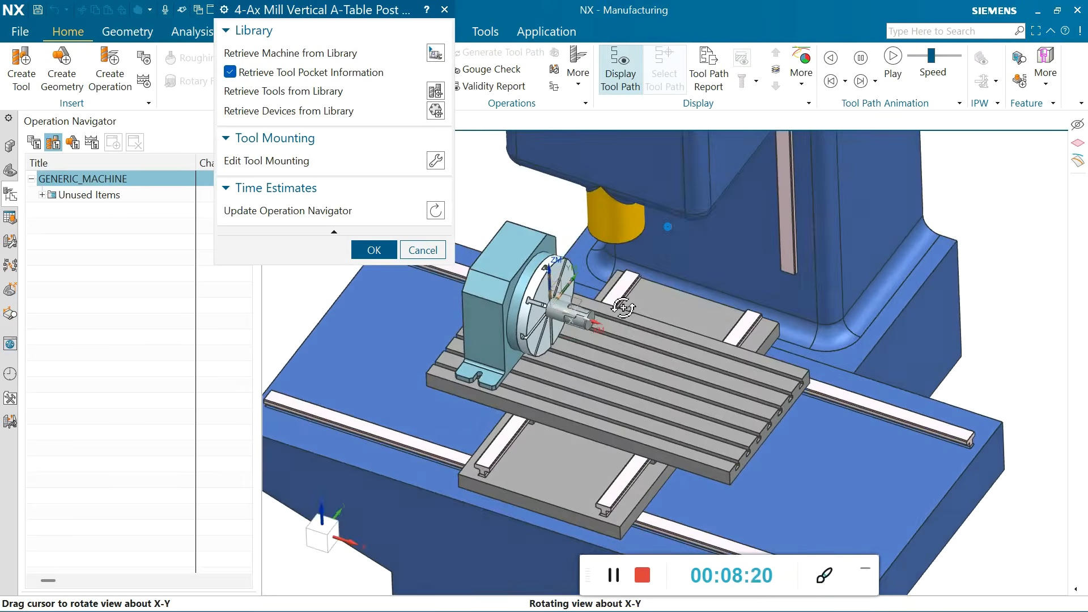
{"action": "scroll", "coordinate": [574, 307], "scroll_direction": "up", "scroll_amount": 3}
{"action": "scroll", "coordinate": [636, 308], "scroll_direction": "down", "scroll_amount": 2}
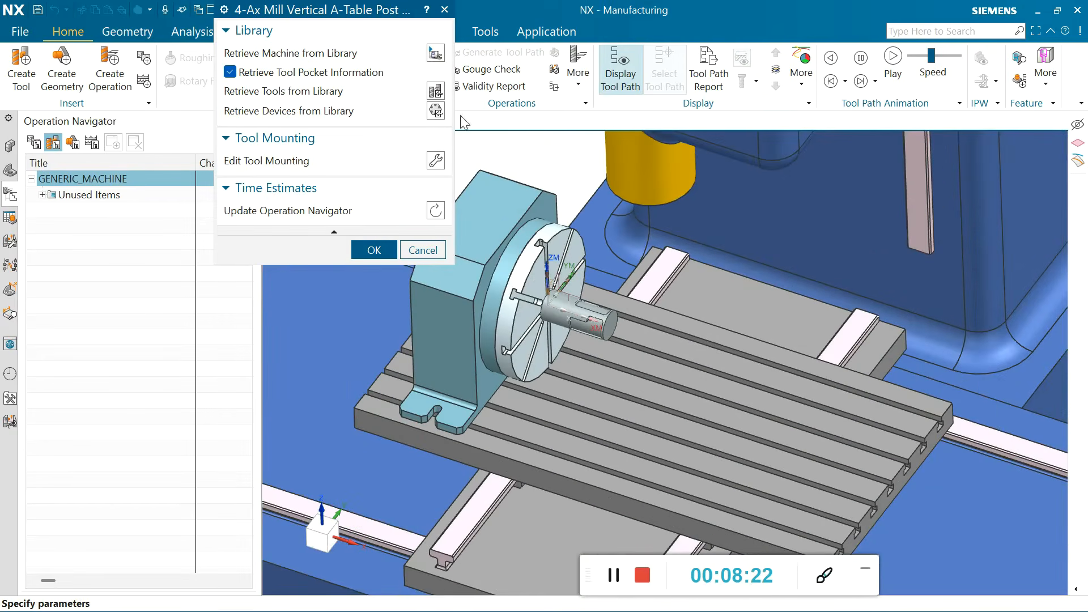
{"action": "scroll", "coordinate": [547, 301], "scroll_direction": "up", "scroll_amount": 3}
{"action": "scroll", "coordinate": [504, 311], "scroll_direction": "down", "scroll_amount": 3}
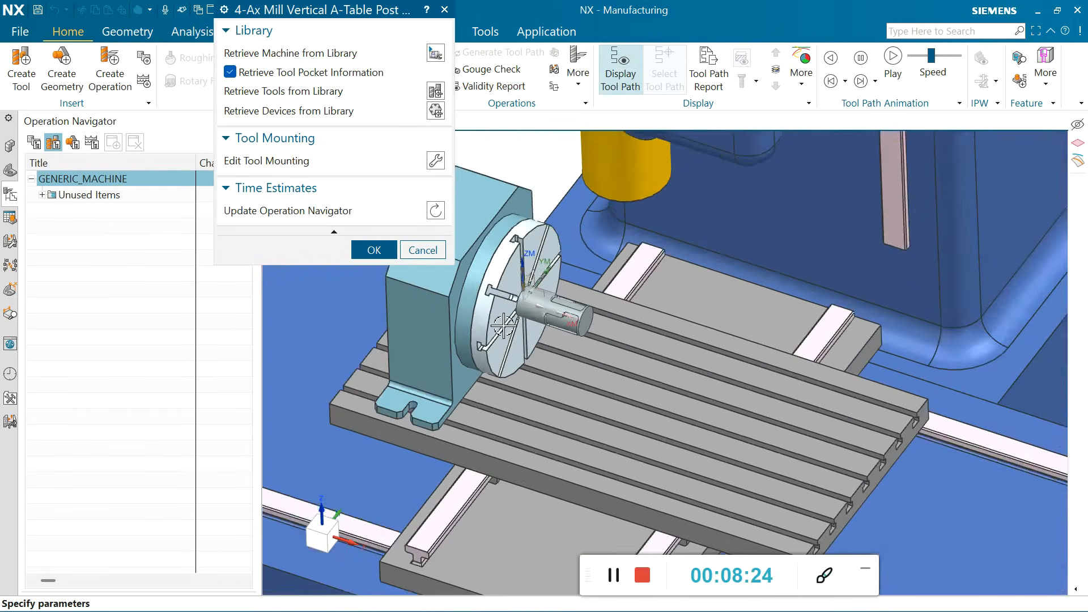
{"action": "scroll", "coordinate": [503, 326], "scroll_direction": "down", "scroll_amount": 3}
{"action": "left_click", "coordinate": [368, 254]}
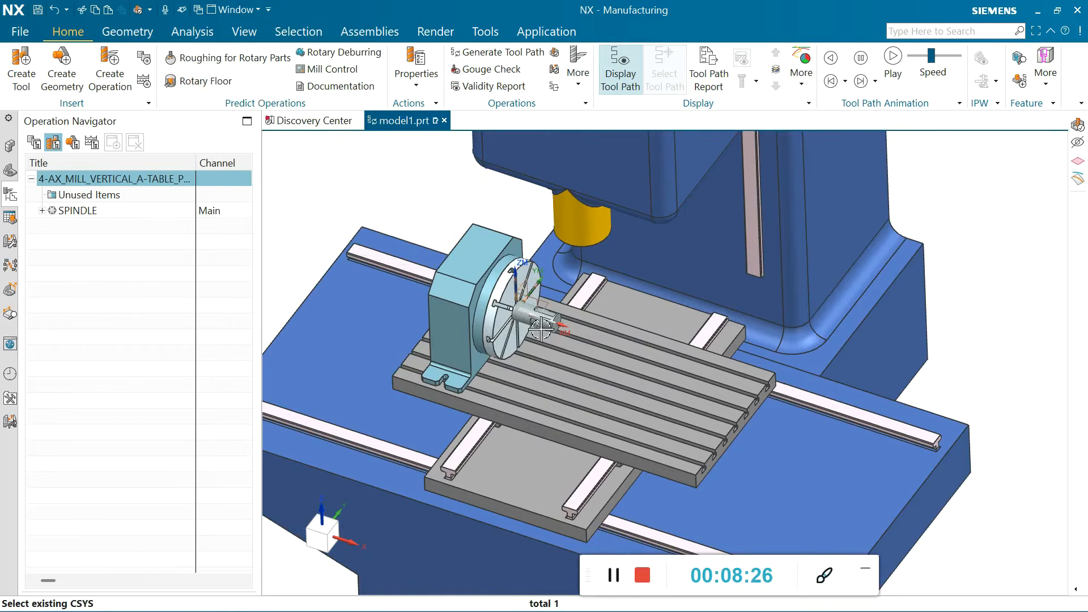
Start the machine simulation of the rotary roughing and play it, viewing the ball mill at the part up close
{"action": "scroll", "coordinate": [702, 249], "scroll_direction": "up", "scroll_amount": 1}
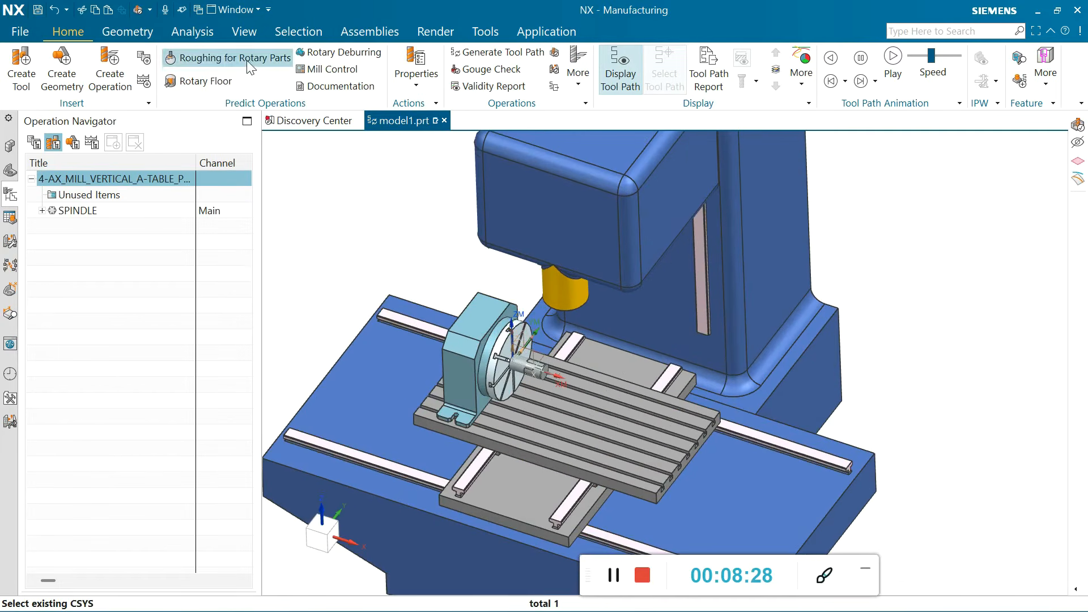
{"action": "left_click", "coordinate": [551, 72]}
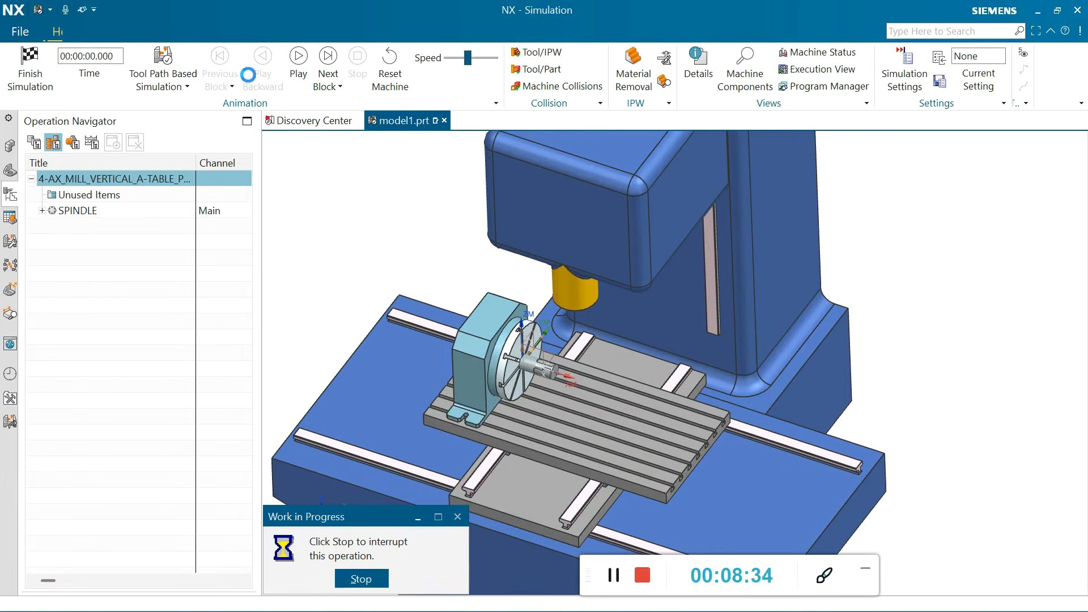
{"action": "left_click", "coordinate": [299, 57]}
{"action": "scroll", "coordinate": [629, 378], "scroll_direction": "up", "scroll_amount": 4}
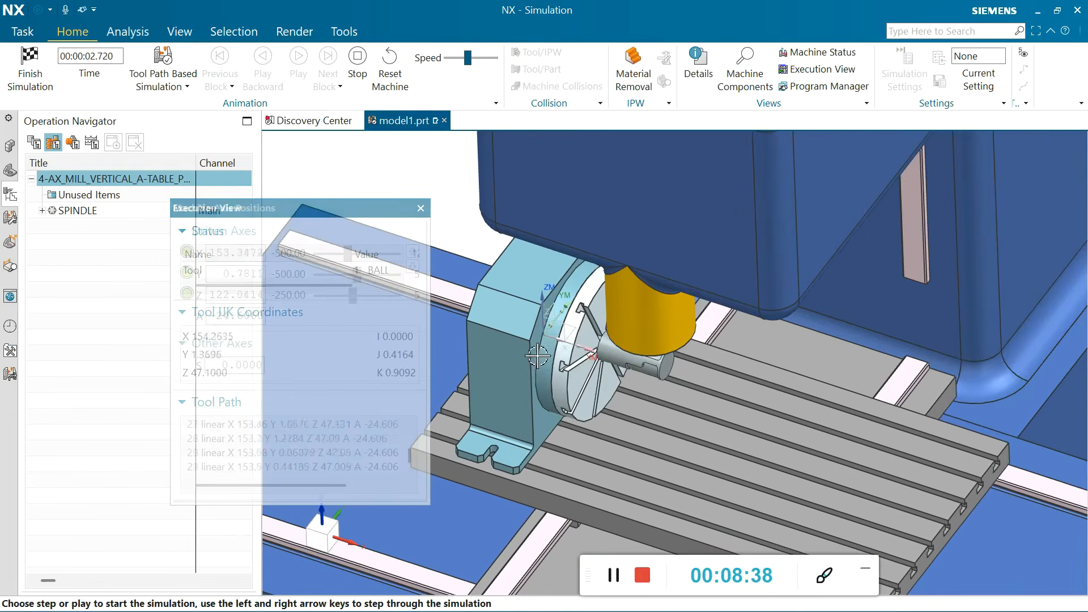
{"action": "middle_click_drag", "start_coordinate": [629, 379], "coordinate": [655, 326]}
{"action": "scroll", "coordinate": [655, 327], "scroll_direction": "up", "scroll_amount": 3}
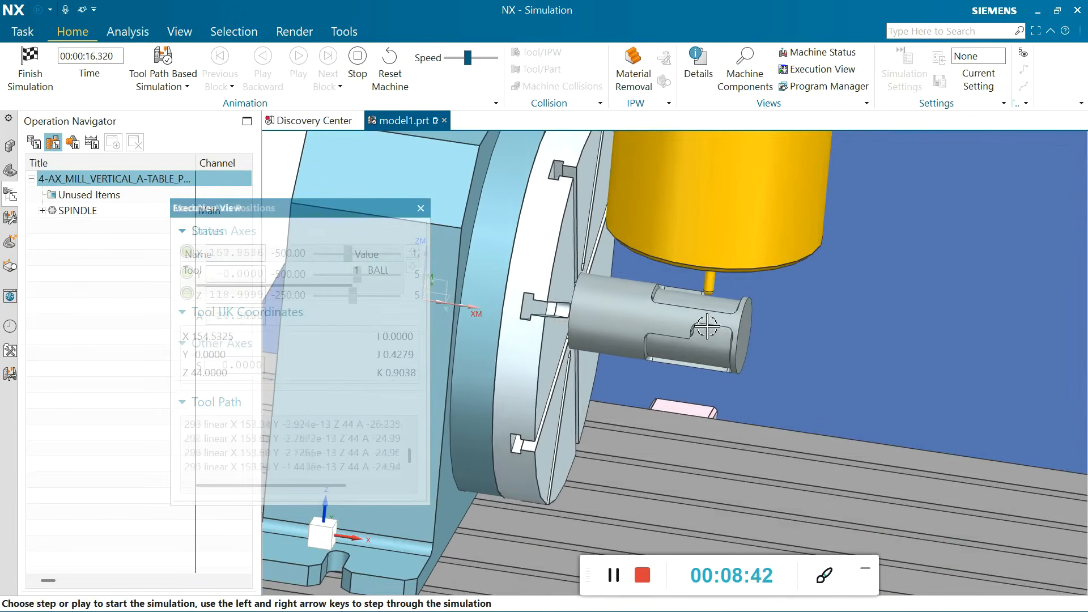
Watch the table, rotary axis and spindle movements of the whole 4-axis machine while the simulation runs
{"action": "scroll", "coordinate": [706, 326], "scroll_direction": "down", "scroll_amount": 5}
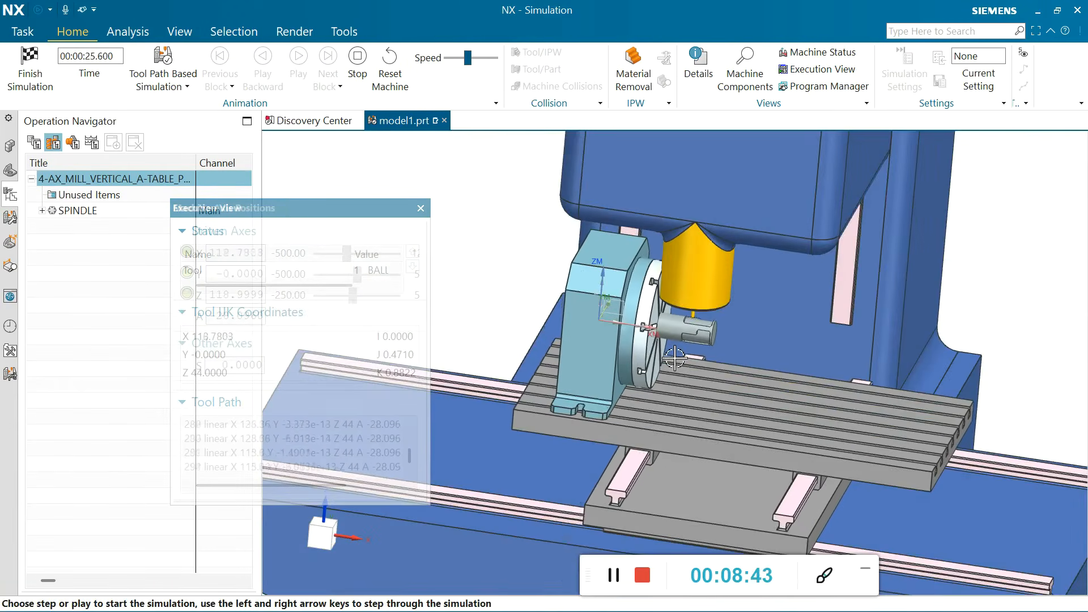
{"action": "middle_click_drag", "start_coordinate": [707, 326], "coordinate": [686, 362]}
{"action": "scroll", "coordinate": [645, 318], "scroll_direction": "down", "scroll_amount": 2}
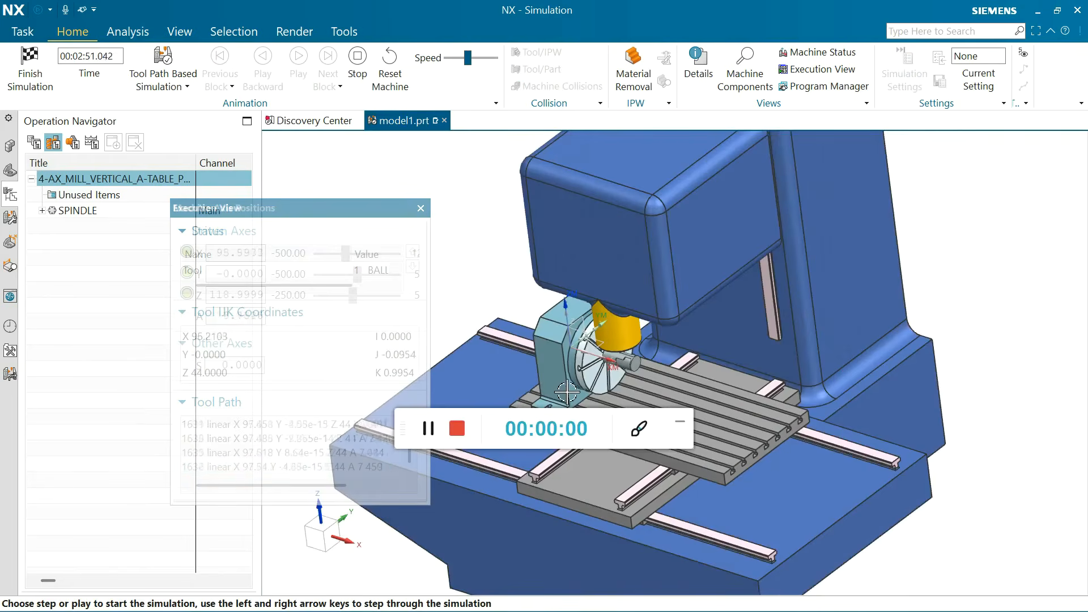
{"action": "scroll", "coordinate": [581, 320], "scroll_direction": "up", "scroll_amount": 4}
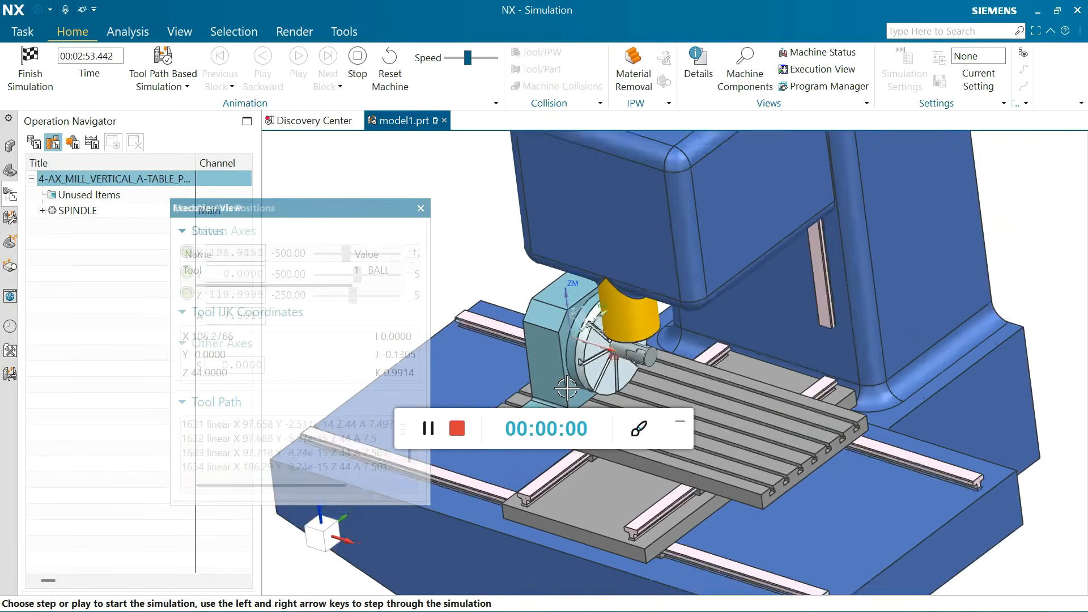
{"action": "scroll", "coordinate": [581, 320], "scroll_direction": "down", "scroll_amount": 5}
{"action": "mouse_move", "coordinate": [600, 340]}
{"action": "middle_mouse_down"}
{"action": "mouse_move", "coordinate": [607, 306]}
{"action": "mouse_move", "coordinate": [607, 354]}
{"action": "middle_mouse_up"}
{"action": "scroll", "coordinate": [608, 354], "scroll_direction": "up", "scroll_amount": 3}
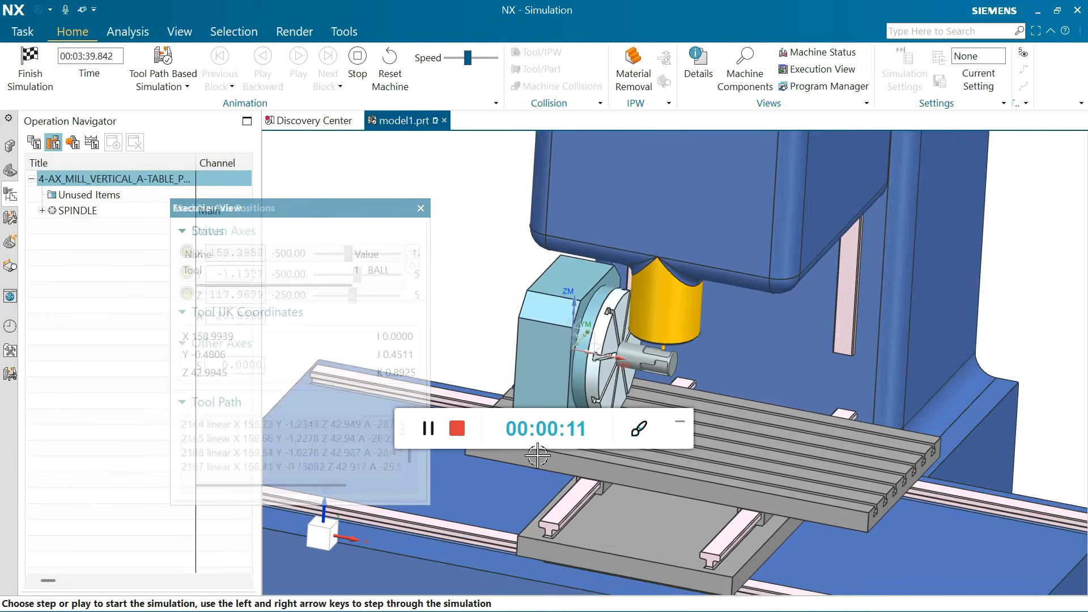
{"action": "left_click_drag", "start_coordinate": [403, 430], "coordinate": [641, 598]}
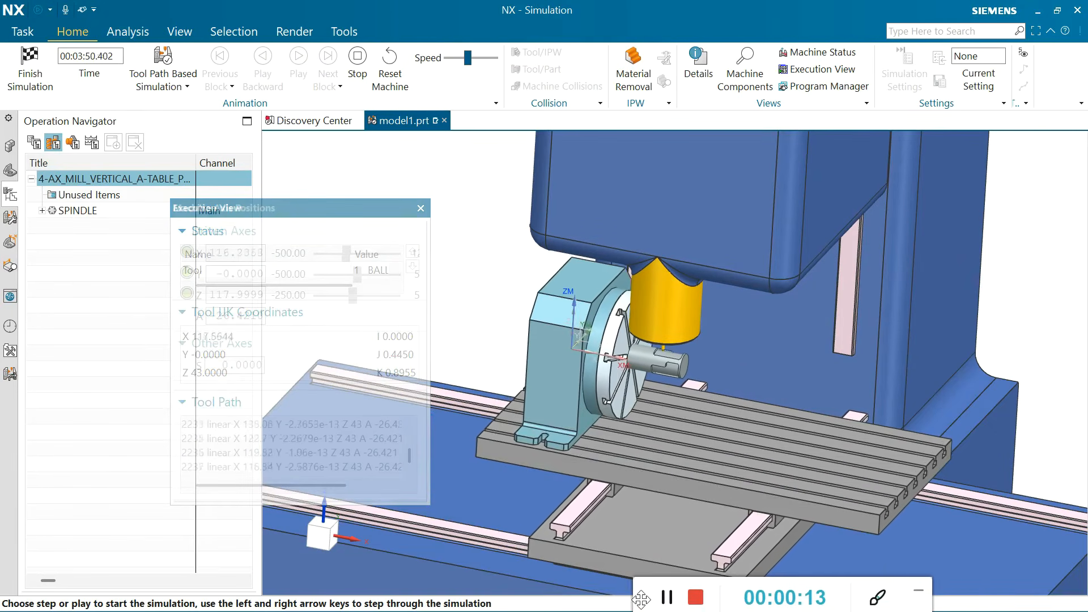
Stop the running machine simulation, close the execution view and finish the simulation session
{"action": "left_click", "coordinate": [355, 66]}
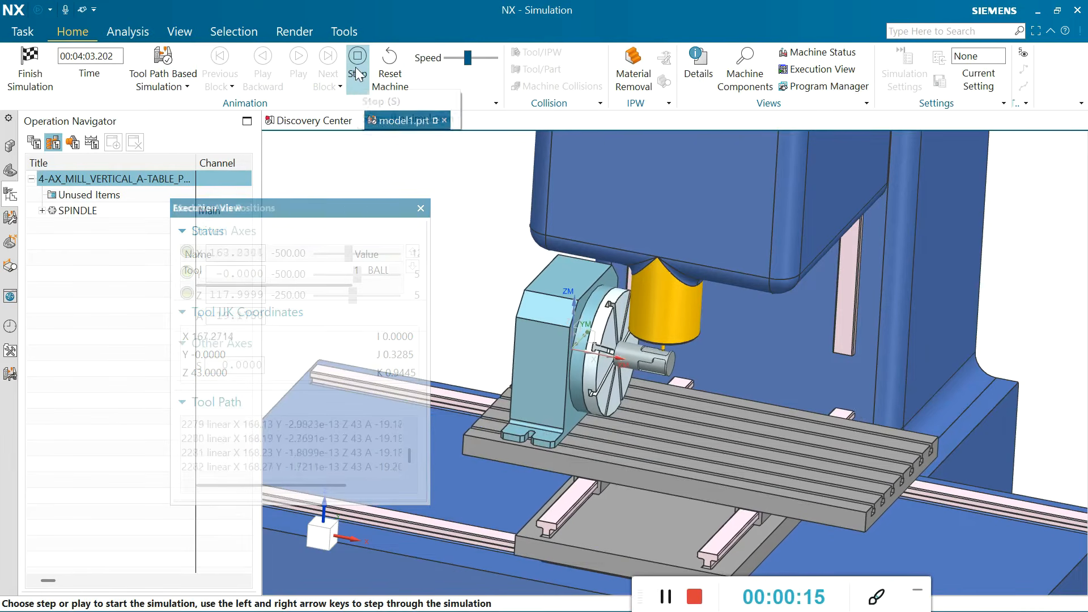
{"action": "left_click", "coordinate": [421, 208]}
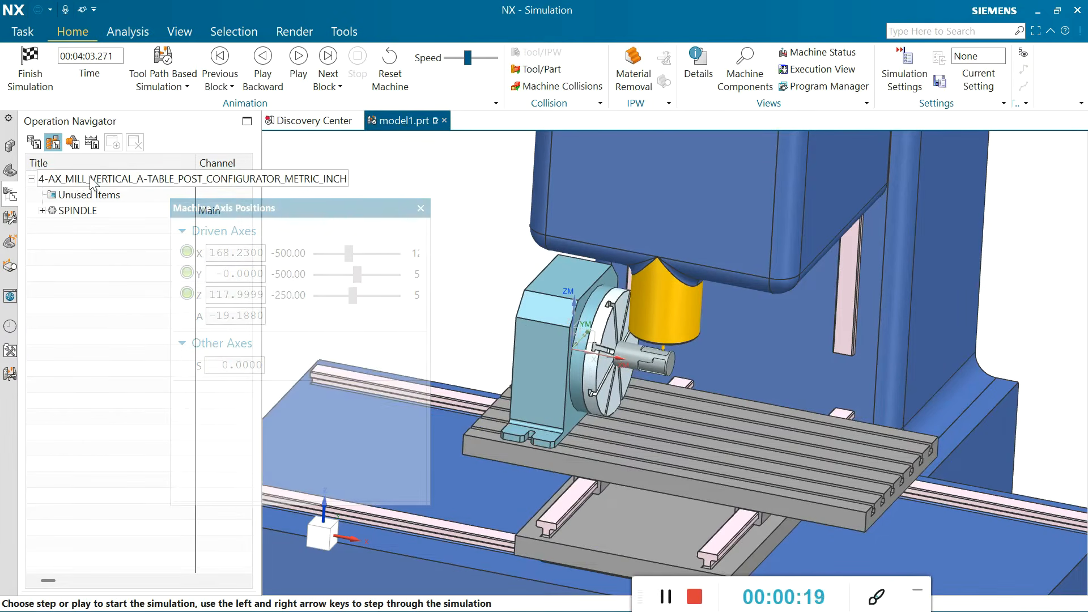
{"action": "left_click", "coordinate": [21, 74]}
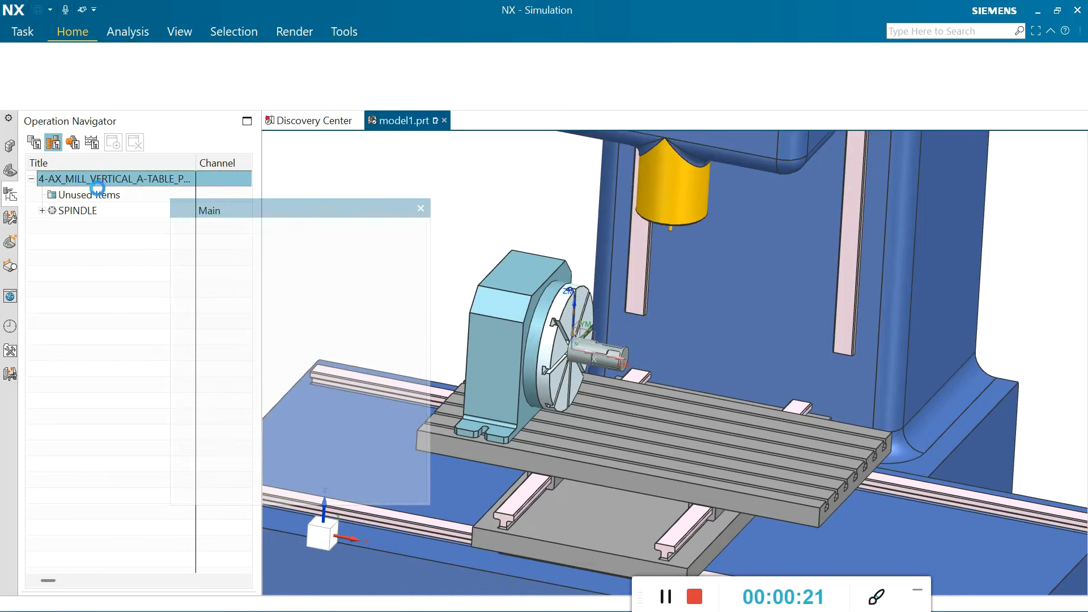
Remove the 4-axis vertical A-table machine from the setup and close the information report
{"action": "right_click", "coordinate": [98, 178]}
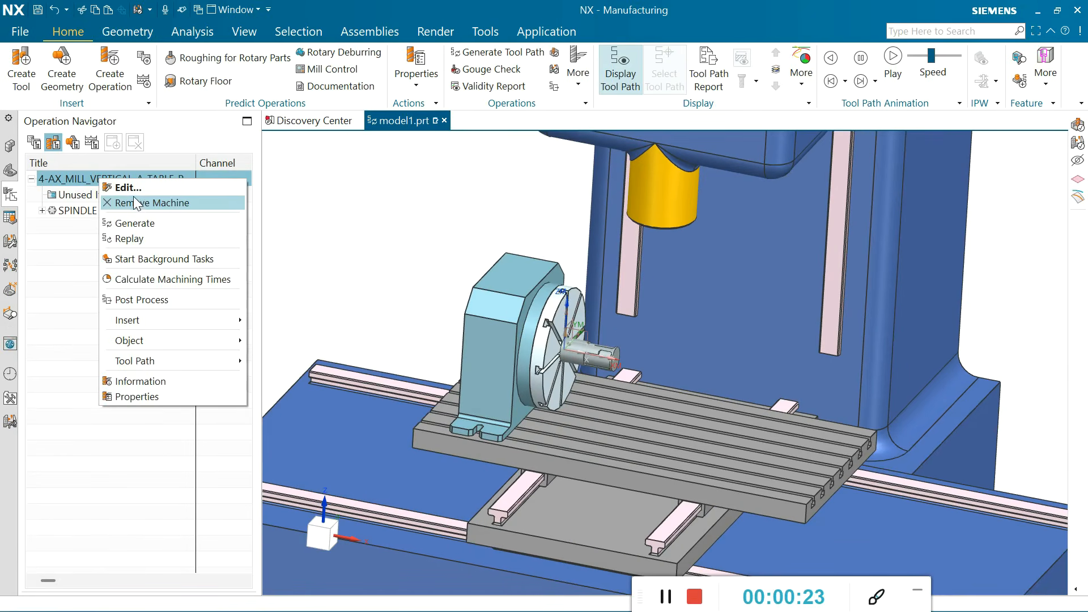
{"action": "left_click", "coordinate": [136, 203]}
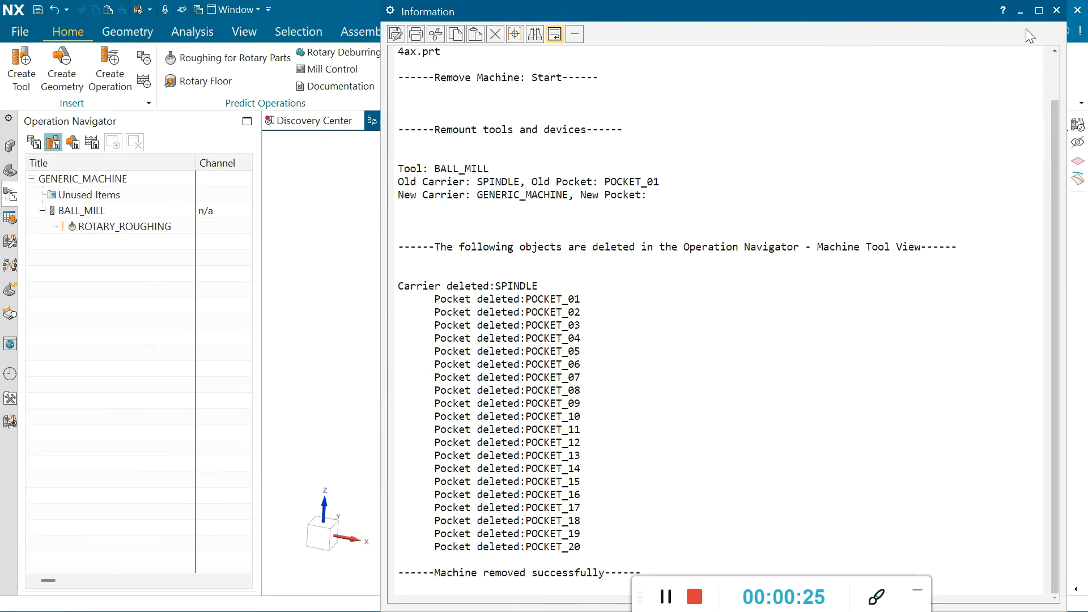
{"action": "left_click", "coordinate": [1057, 10]}
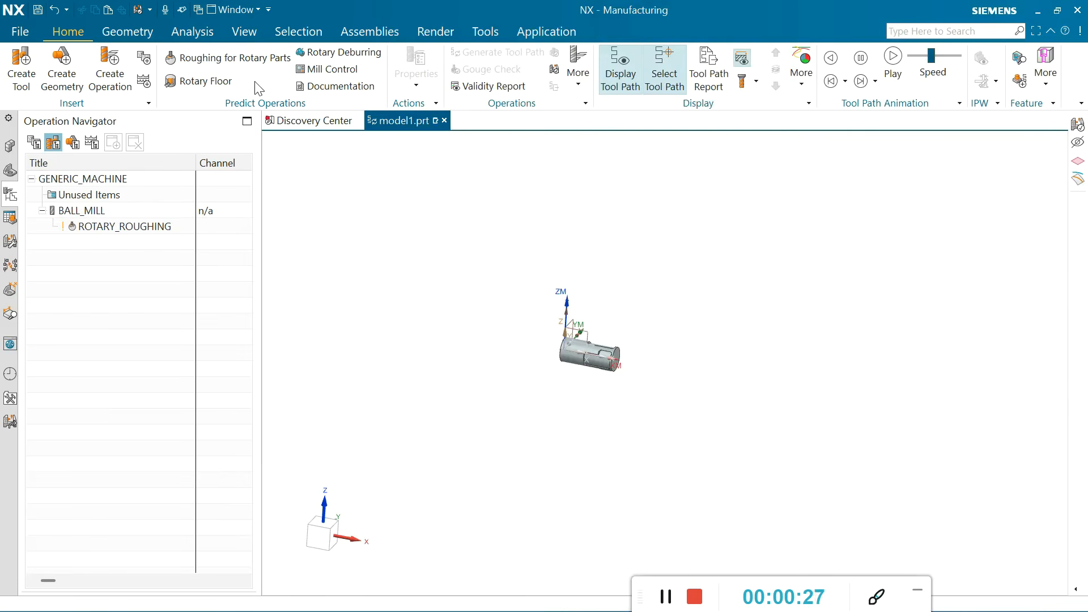
Retrieve the 4-axis vertical A-table Fanuc mill sim04_mill_4ax_fanuc from the machine library for the generic machine
{"action": "double_click", "coordinate": [85, 180]}
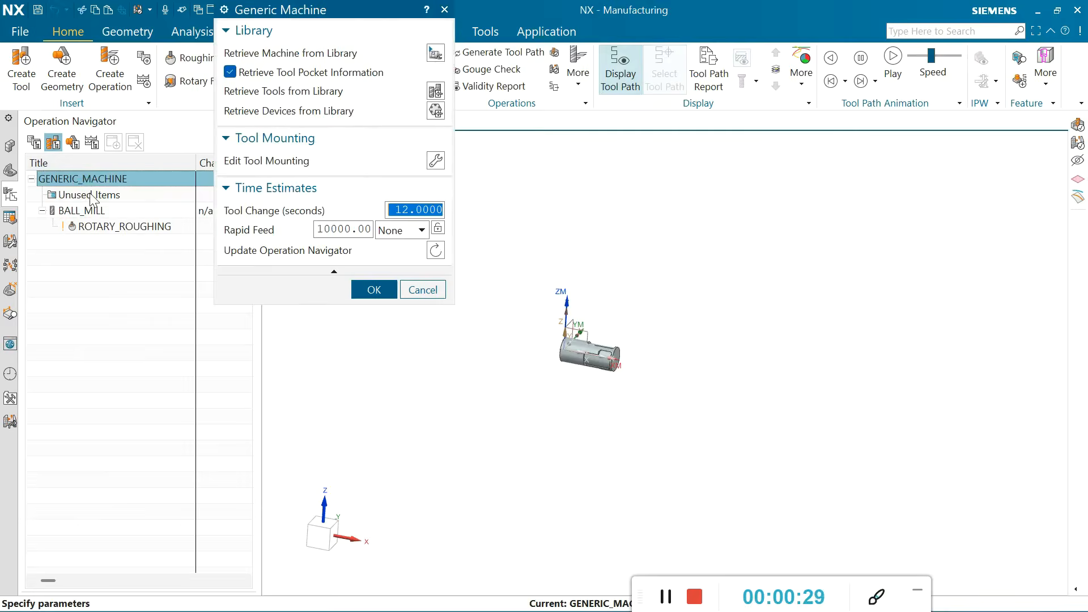
{"action": "left_click", "coordinate": [436, 49]}
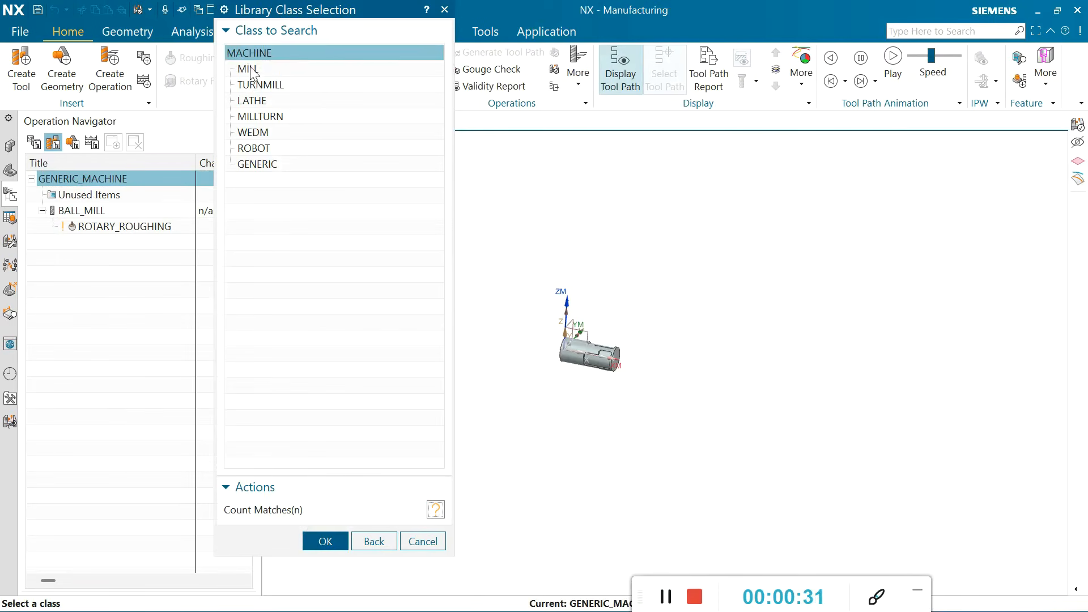
{"action": "double_click", "coordinate": [249, 69]}
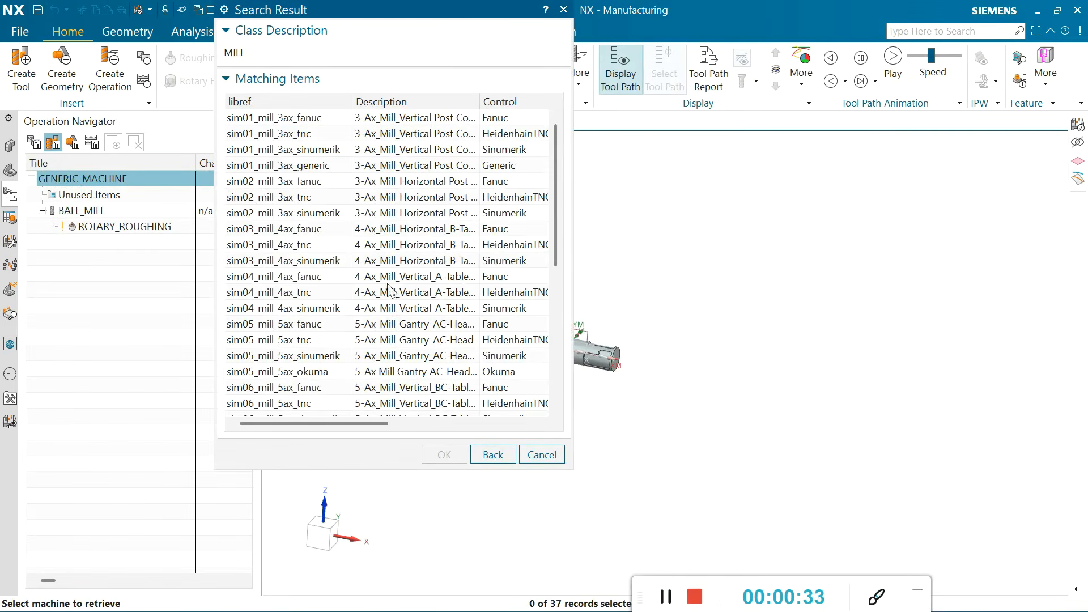
{"action": "left_click", "coordinate": [387, 277]}
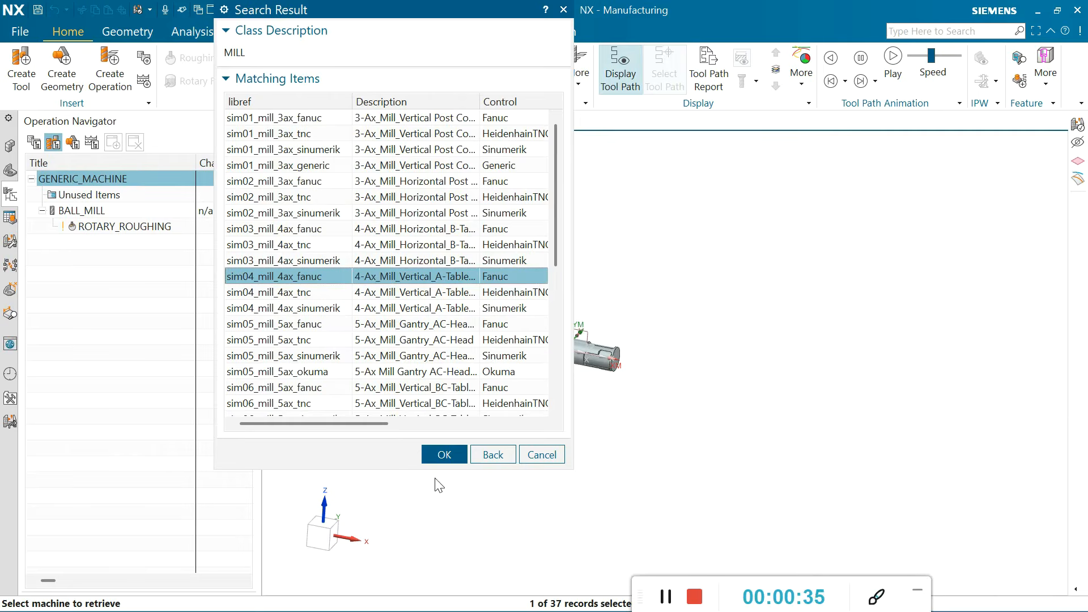
{"action": "left_click", "coordinate": [444, 455]}
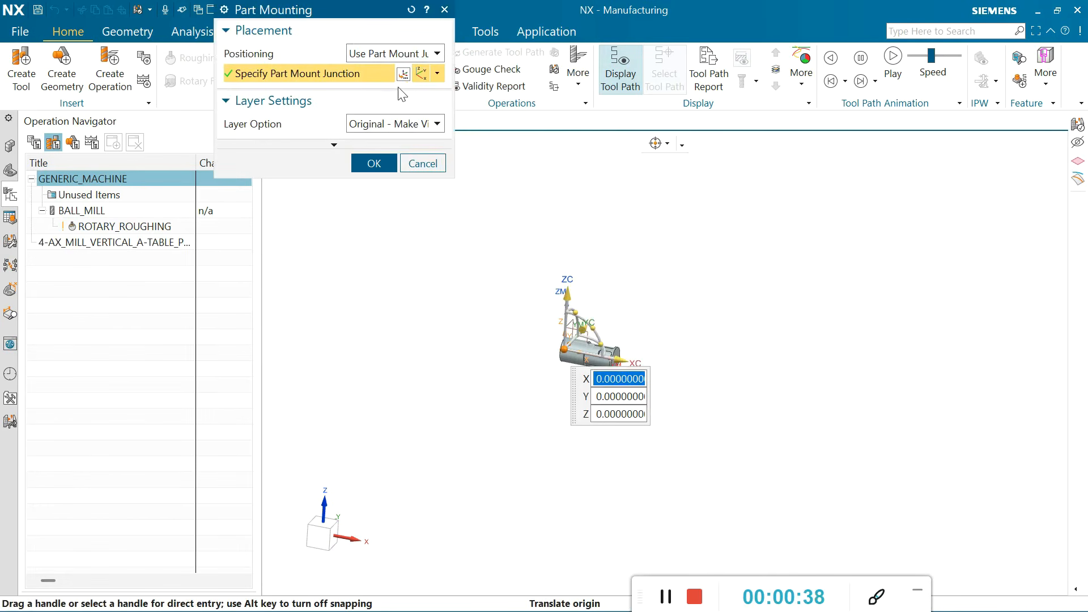
Mount the part with its mount junction at X -50, then close the information report and accept the machine
{"action": "scroll", "coordinate": [510, 351], "scroll_direction": "up", "scroll_amount": 5}
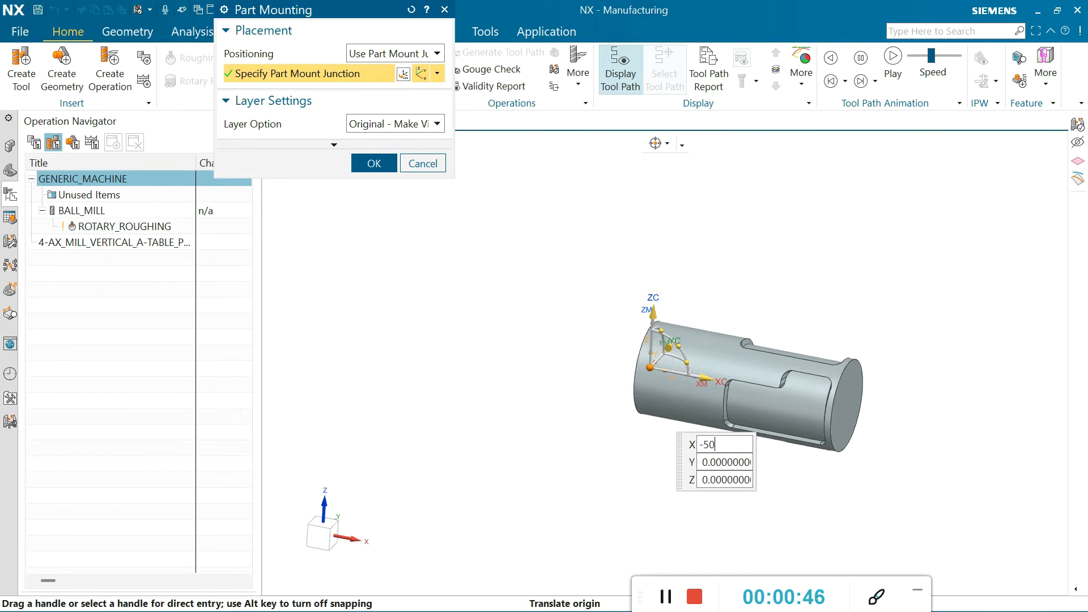
{"action": "key", "text": "Return"}
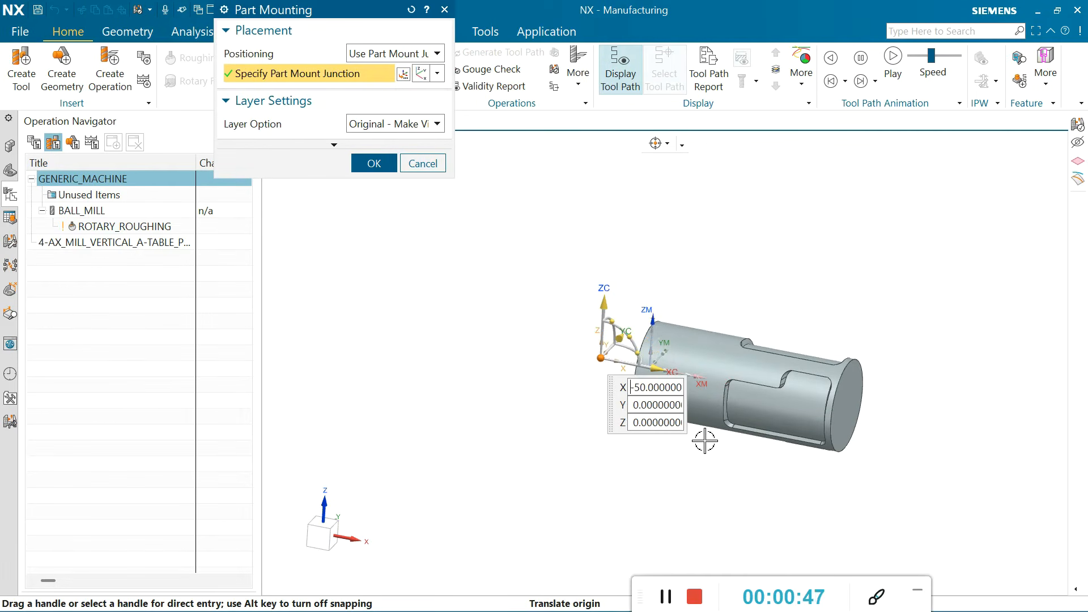
{"action": "left_click", "coordinate": [371, 165]}
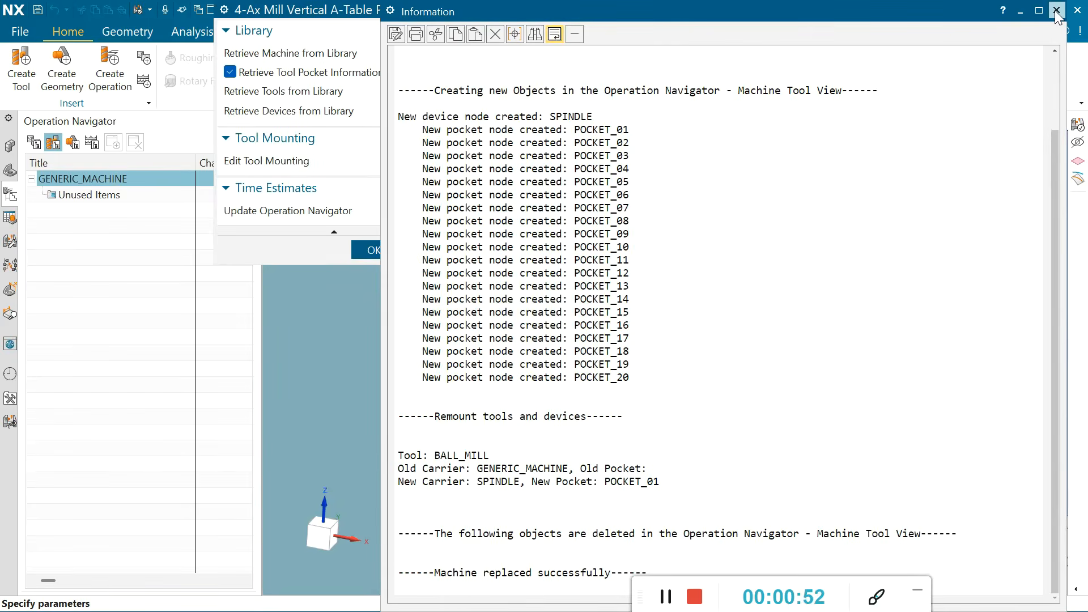
{"action": "left_click", "coordinate": [1055, 11]}
{"action": "left_click", "coordinate": [369, 251]}
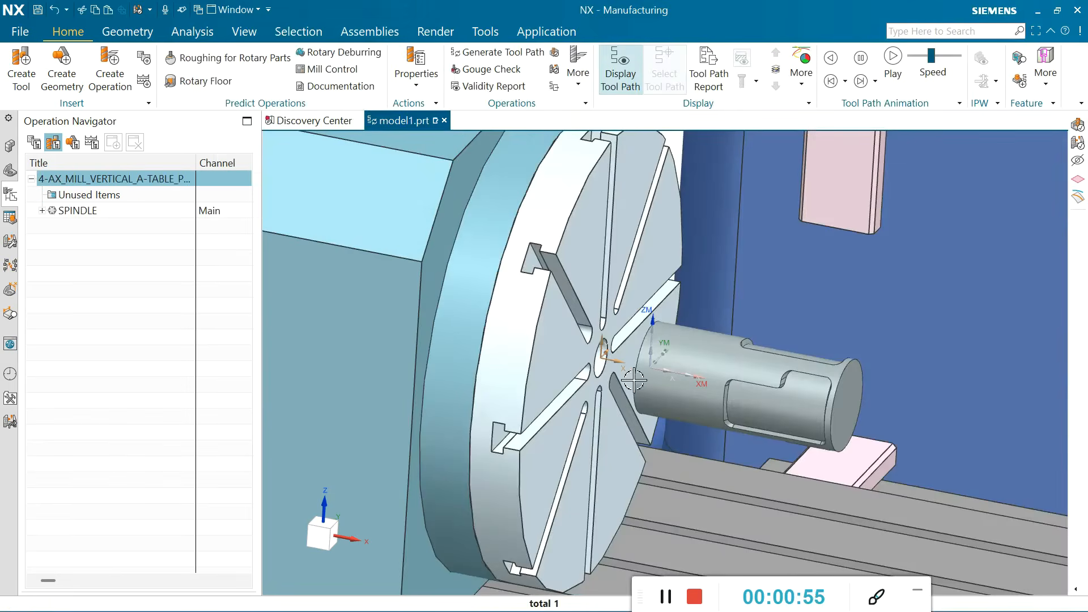
Examine how the part sits on the rotary table relative to the spindle and the whole machine
{"action": "scroll", "coordinate": [607, 371], "scroll_direction": "down", "scroll_amount": 5}
{"action": "middle_click_drag", "start_coordinate": [501, 389], "coordinate": [628, 258]}
{"action": "scroll", "coordinate": [479, 405], "scroll_direction": "down", "scroll_amount": 2}
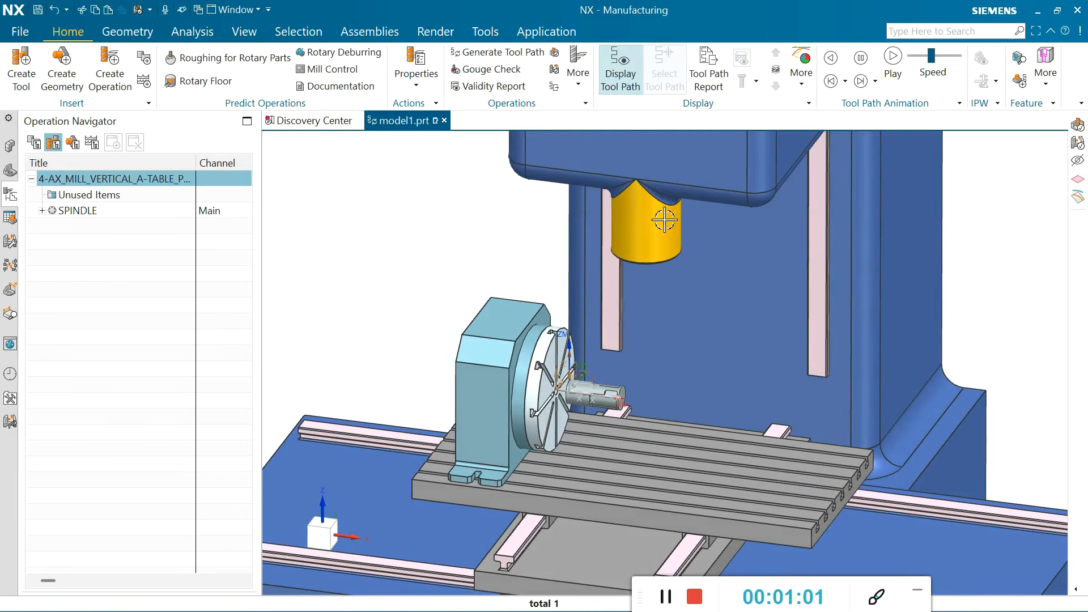
{"action": "scroll", "coordinate": [647, 246], "scroll_direction": "up", "scroll_amount": 3}
{"action": "scroll", "coordinate": [572, 292], "scroll_direction": "down", "scroll_amount": 3}
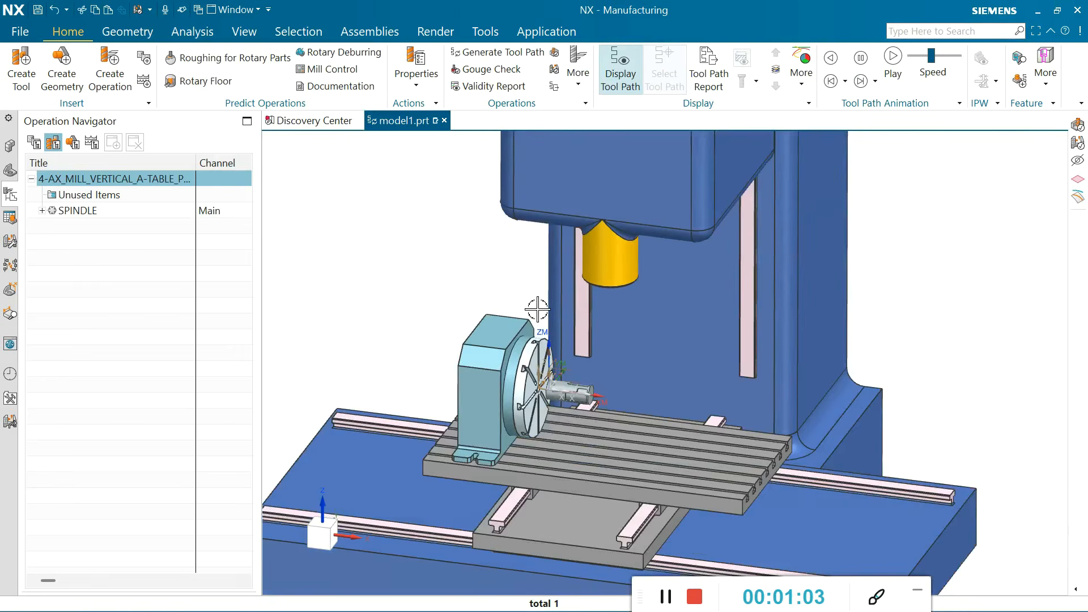
{"action": "mouse_move", "coordinate": [495, 345]}
{"action": "middle_mouse_down"}
{"action": "mouse_move", "coordinate": [533, 340]}
{"action": "mouse_move", "coordinate": [489, 350]}
{"action": "middle_mouse_up"}
{"action": "scroll", "coordinate": [484, 359], "scroll_direction": "up", "scroll_amount": 4}
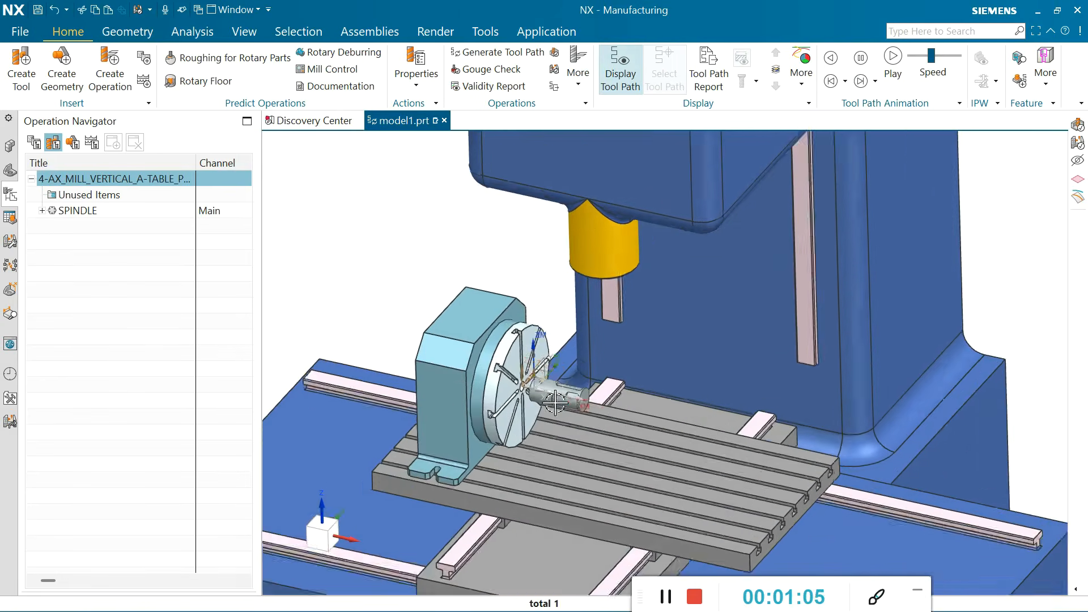
Open the machine simulation for ROTARY_ROUGHING from the geometry view, turn on material removal and play it
{"action": "left_click", "coordinate": [73, 144]}
{"action": "left_click", "coordinate": [159, 259]}
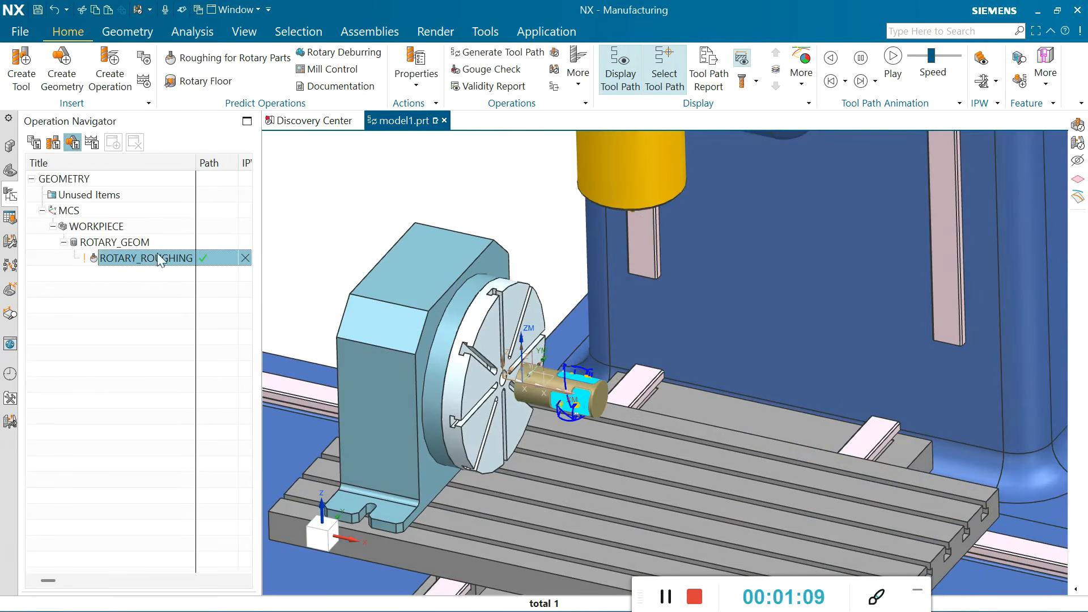
{"action": "left_click", "coordinate": [555, 68]}
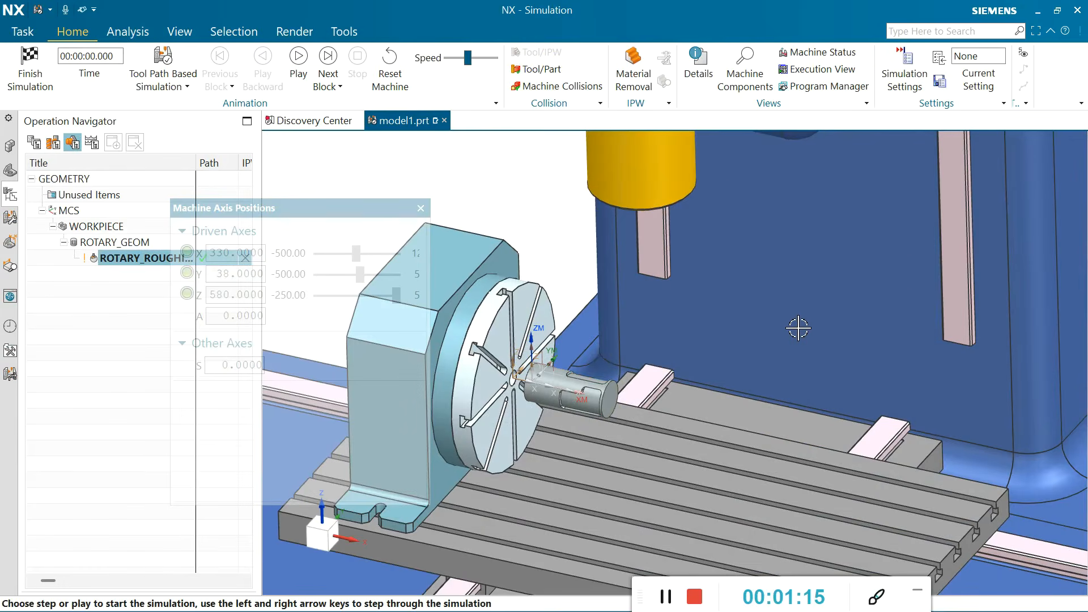
{"action": "scroll", "coordinate": [798, 328], "scroll_direction": "down", "scroll_amount": 3}
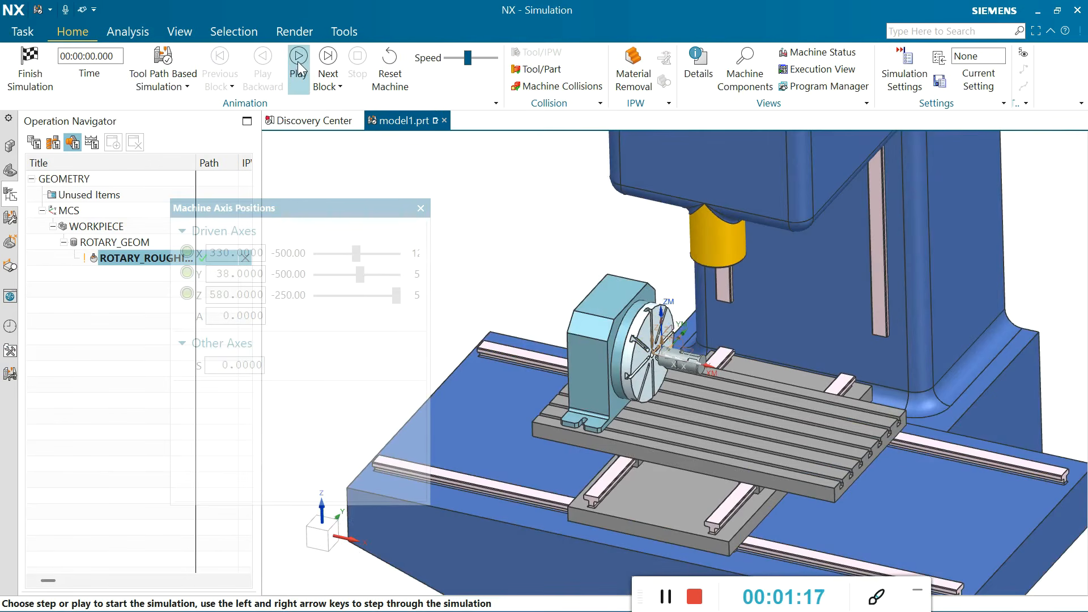
{"action": "left_click", "coordinate": [624, 77]}
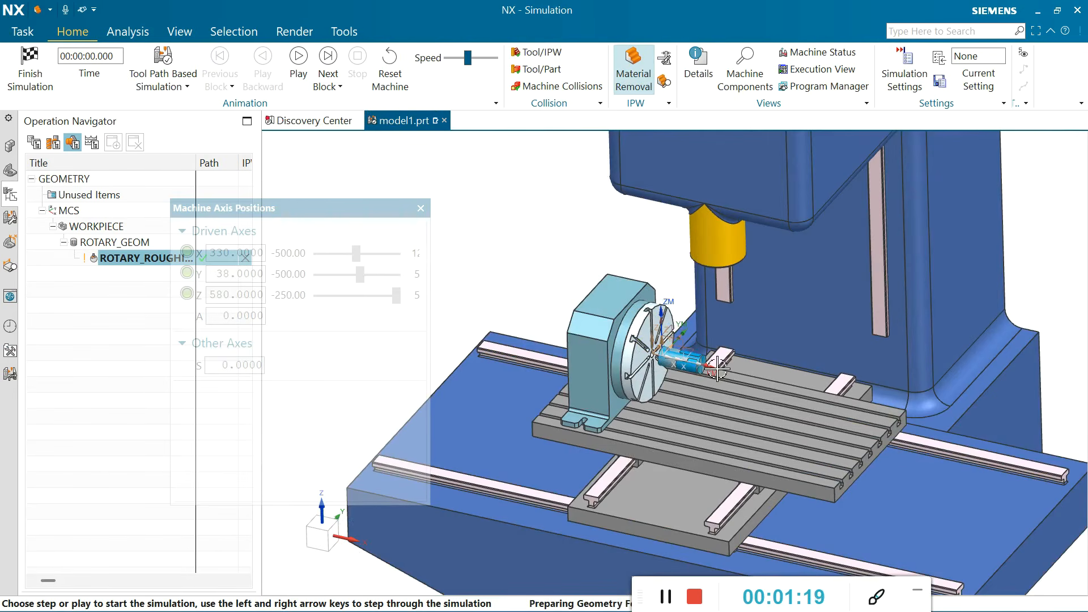
{"action": "left_click", "coordinate": [298, 57]}
{"action": "scroll", "coordinate": [823, 321], "scroll_direction": "up", "scroll_amount": 3}
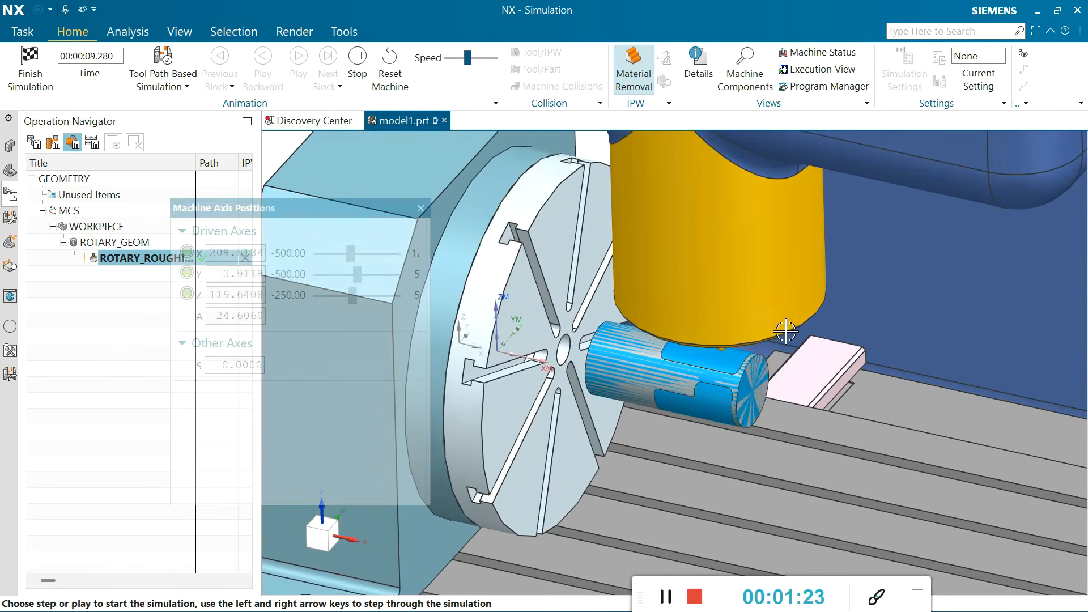
Hide the datum coordinate system in the model history while the machine simulation runs
{"action": "scroll", "coordinate": [679, 408], "scroll_direction": "down", "scroll_amount": 2}
{"action": "mouse_move", "coordinate": [686, 422]}
{"action": "middle_mouse_down"}
{"action": "mouse_move", "coordinate": [692, 403]}
{"action": "mouse_move", "coordinate": [636, 418]}
{"action": "mouse_move", "coordinate": [666, 420]}
{"action": "middle_mouse_up"}
{"action": "scroll", "coordinate": [667, 421], "scroll_direction": "down", "scroll_amount": 2}
{"action": "scroll", "coordinate": [703, 487], "scroll_direction": "down", "scroll_amount": 2}
{"action": "middle_click_drag", "start_coordinate": [704, 488], "coordinate": [736, 490]}
{"action": "left_click", "coordinate": [10, 170]}
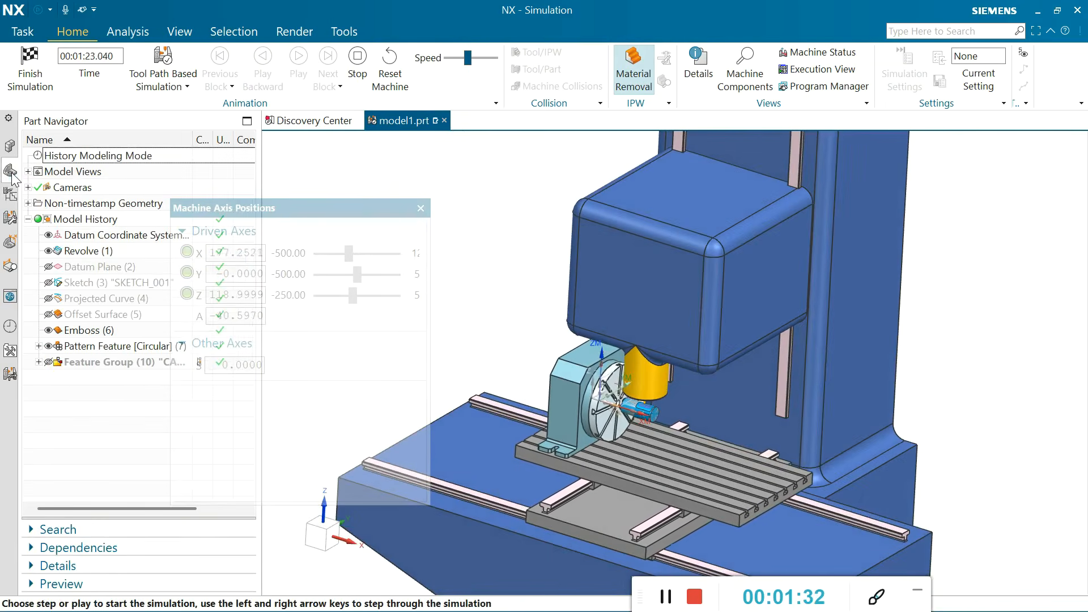
{"action": "right_click", "coordinate": [86, 233]}
{"action": "left_click", "coordinate": [109, 241]}
Return to the operation list and raise the simulation speed to slightly below its maximum
{"action": "scroll", "coordinate": [591, 393], "scroll_direction": "up", "scroll_amount": 3}
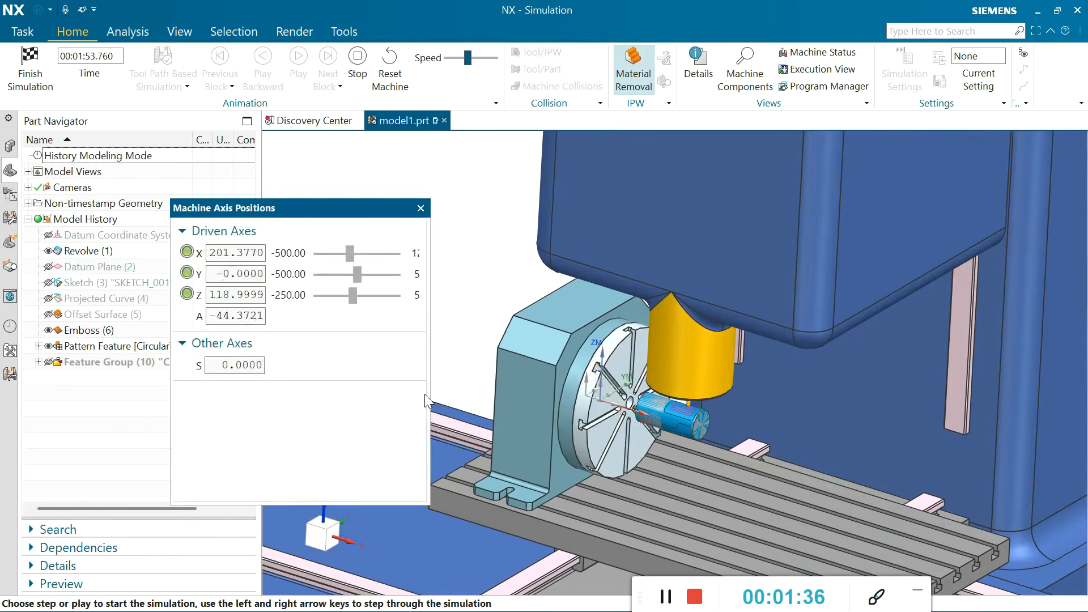
{"action": "scroll", "coordinate": [598, 448], "scroll_direction": "up", "scroll_amount": 2}
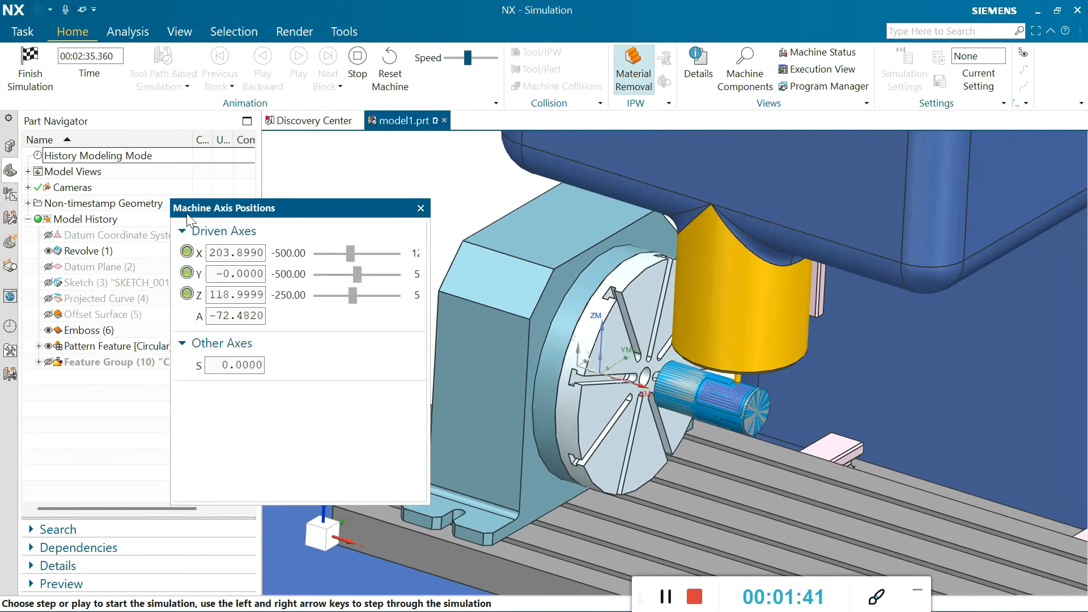
{"action": "left_click", "coordinate": [10, 195]}
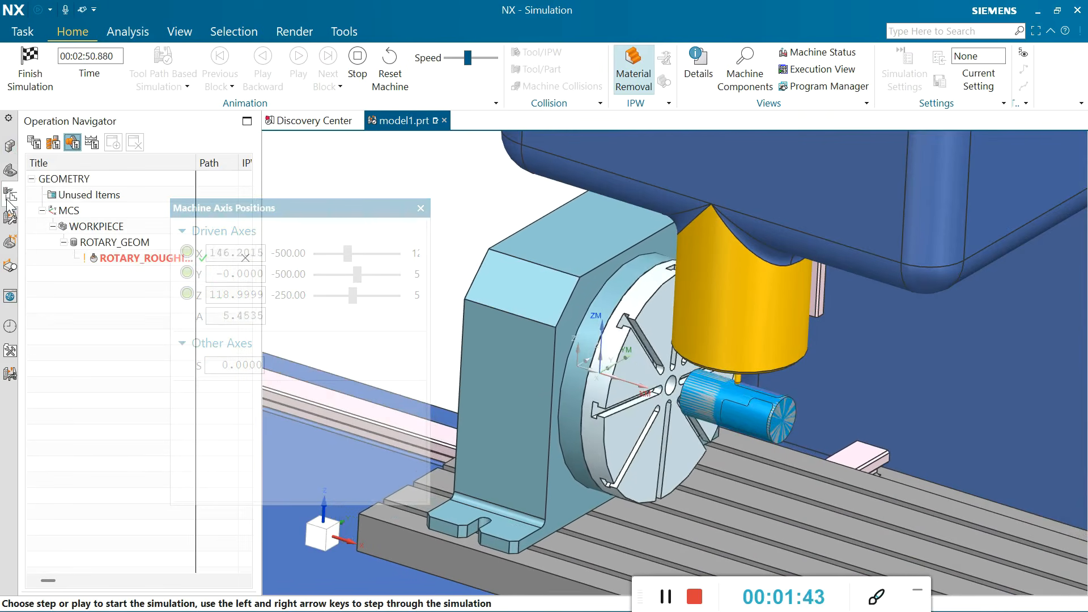
{"action": "left_click", "coordinate": [73, 211]}
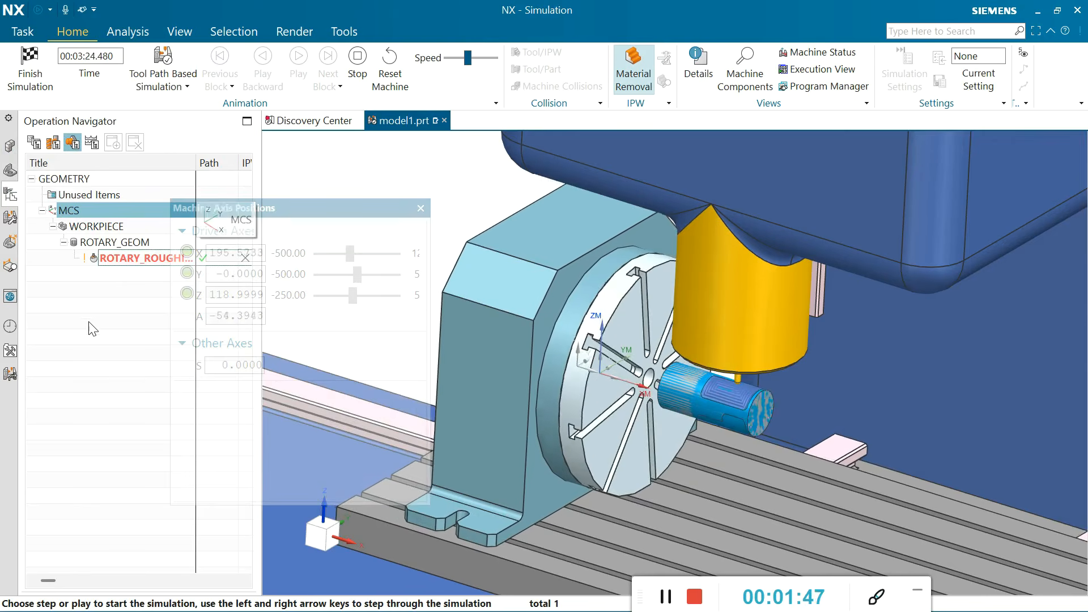
{"action": "left_click", "coordinate": [89, 347]}
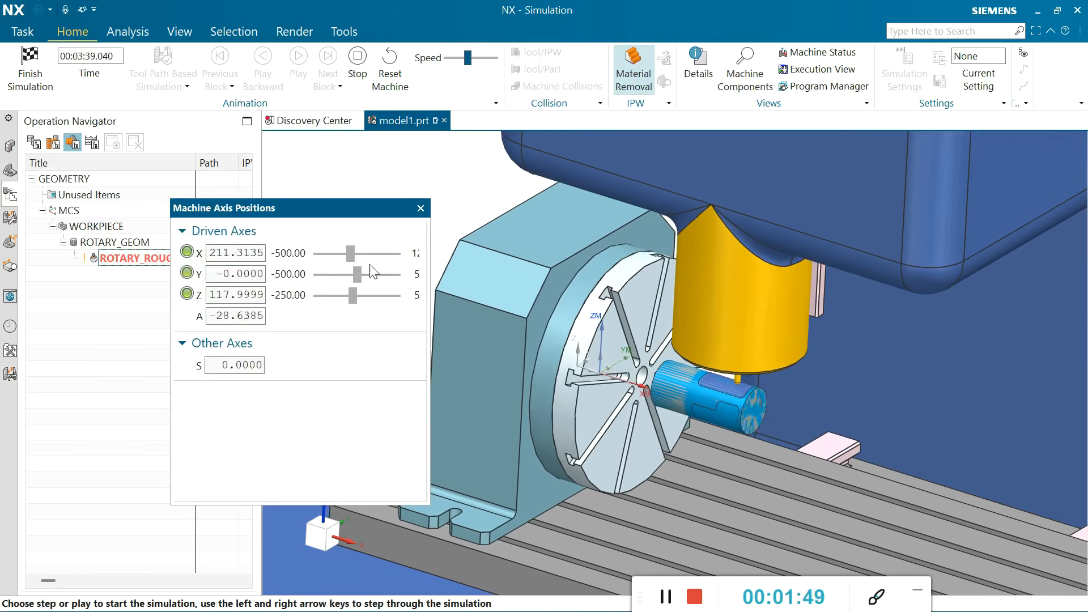
{"action": "left_click_drag", "start_coordinate": [466, 62], "coordinate": [495, 62]}
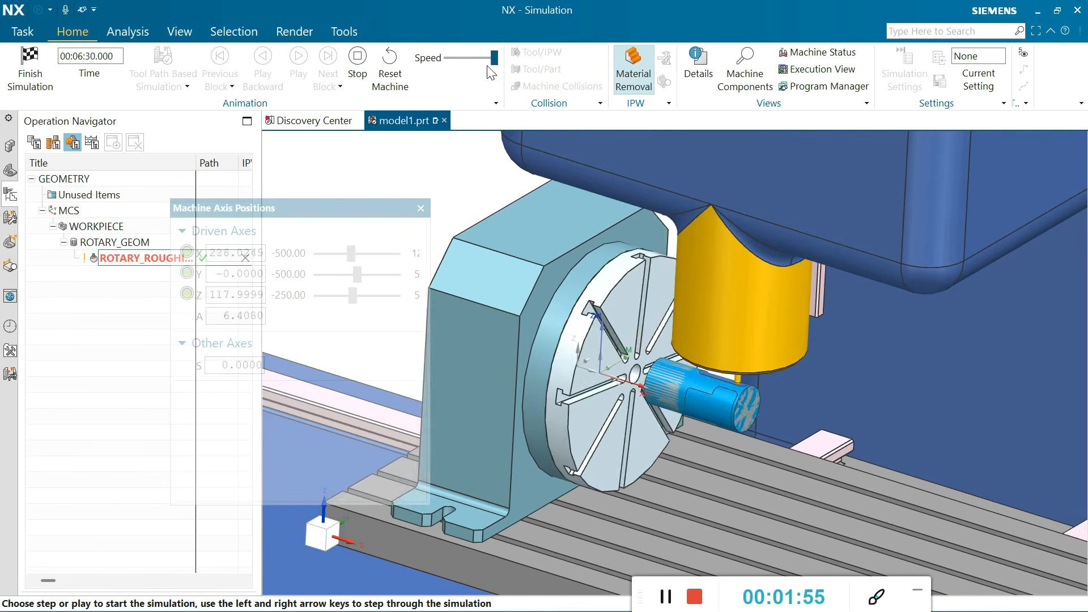
{"action": "left_click_drag", "start_coordinate": [494, 58], "coordinate": [483, 59]}
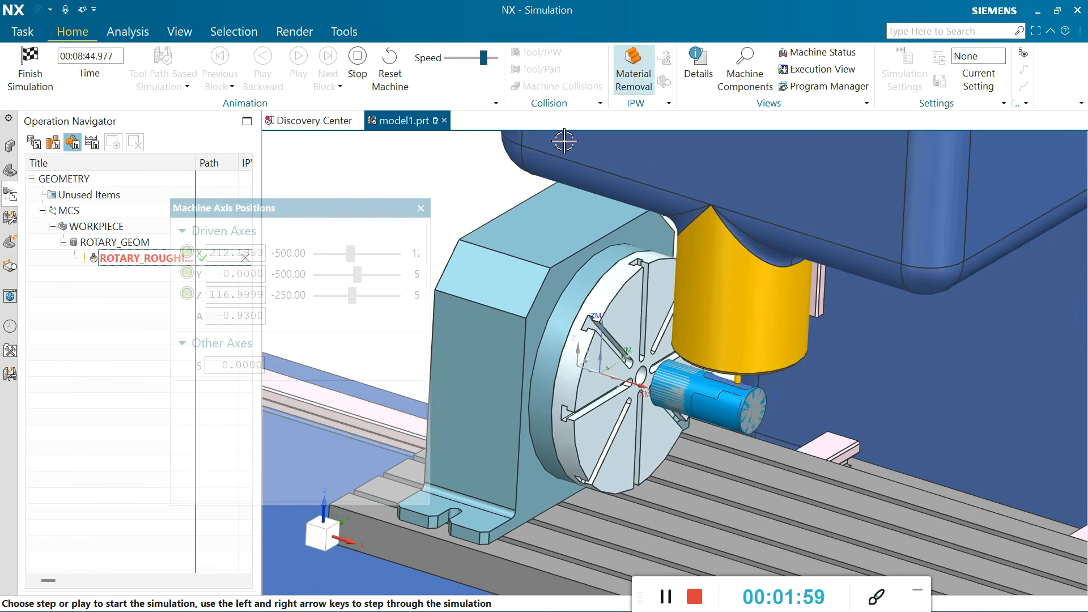
Watch the ball mill cut the slots as the table and rotary axis move, both up close and across the whole machine
{"action": "scroll", "coordinate": [622, 333], "scroll_direction": "down", "scroll_amount": 2}
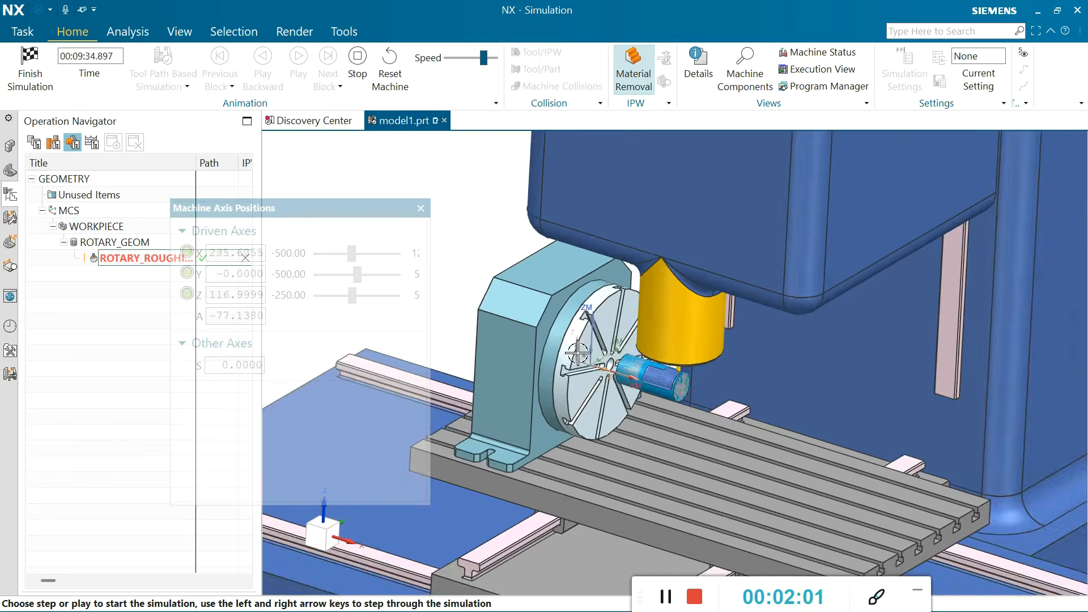
{"action": "scroll", "coordinate": [615, 339], "scroll_direction": "up", "scroll_amount": 3}
{"action": "scroll", "coordinate": [608, 345], "scroll_direction": "down", "scroll_amount": 3}
{"action": "scroll", "coordinate": [573, 363], "scroll_direction": "down", "scroll_amount": 3}
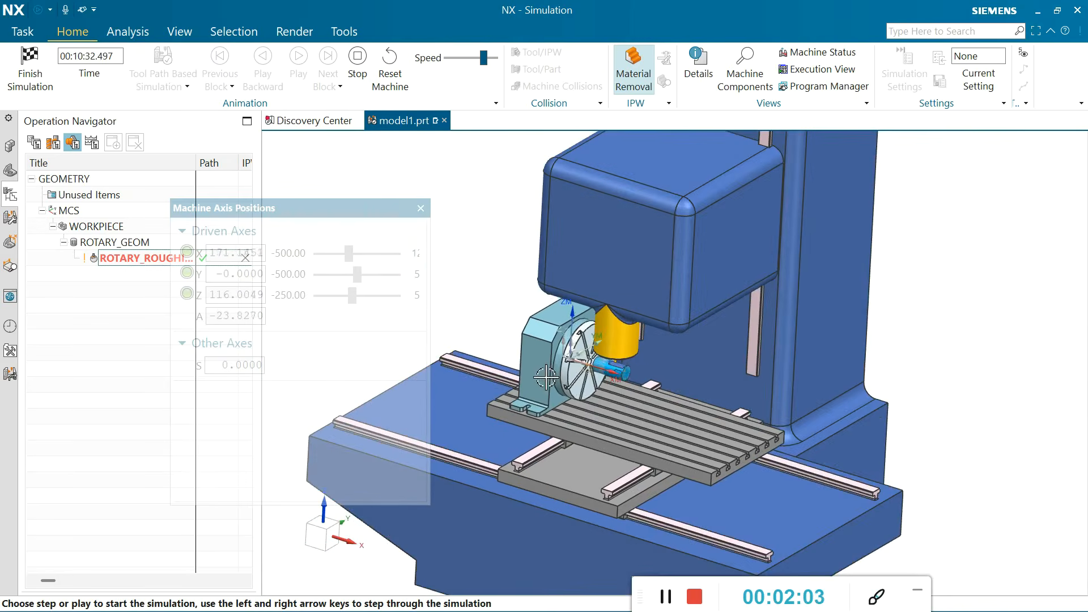
{"action": "scroll", "coordinate": [603, 377], "scroll_direction": "up", "scroll_amount": 4}
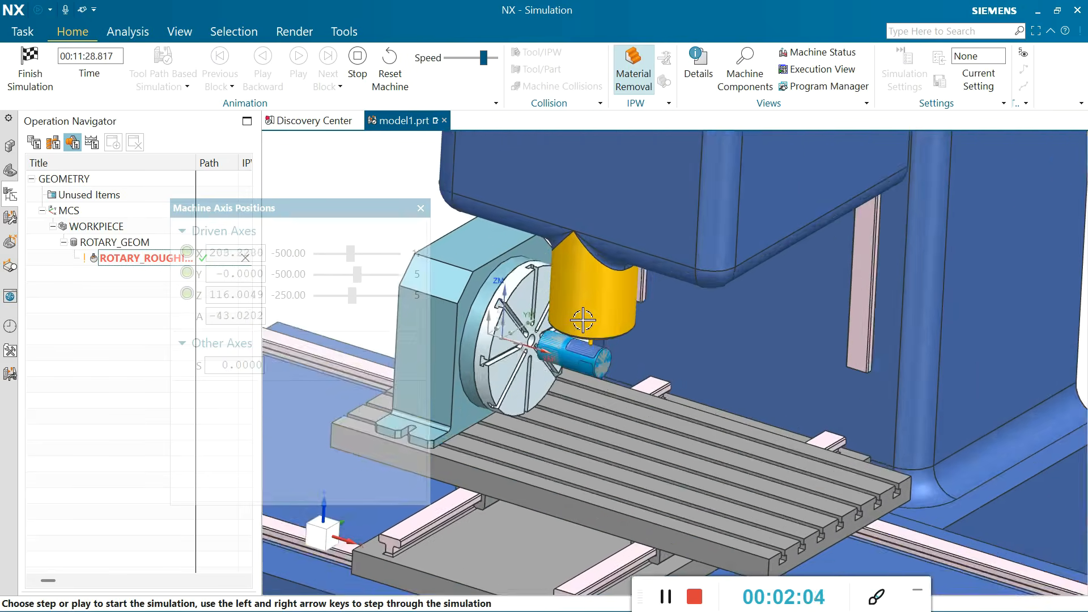
{"action": "scroll", "coordinate": [586, 335], "scroll_direction": "down", "scroll_amount": 3}
{"action": "scroll", "coordinate": [567, 326], "scroll_direction": "up", "scroll_amount": 4}
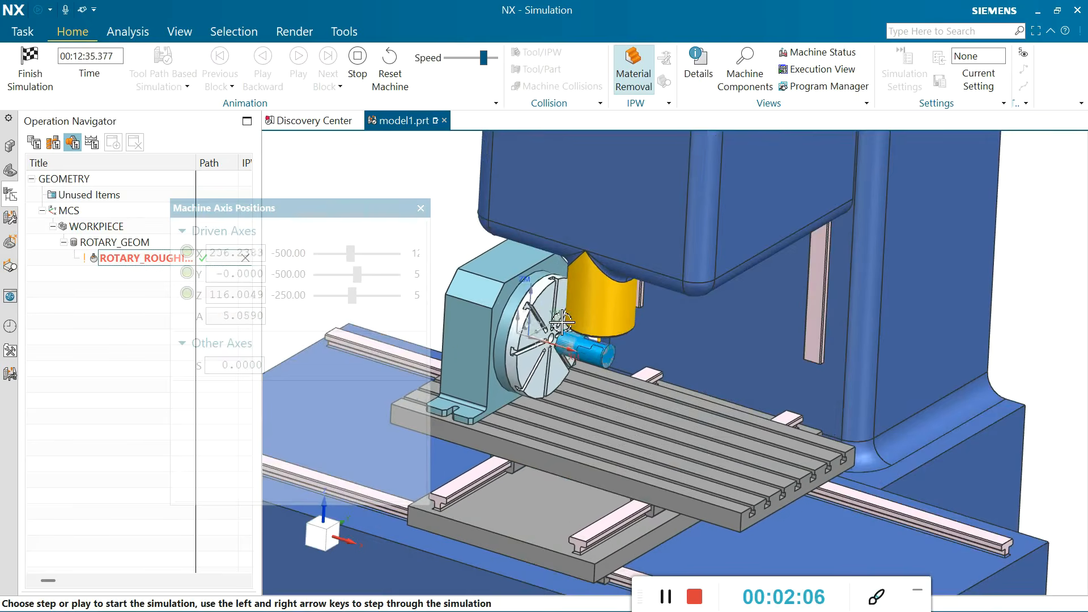
{"action": "scroll", "coordinate": [561, 322], "scroll_direction": "up", "scroll_amount": 2}
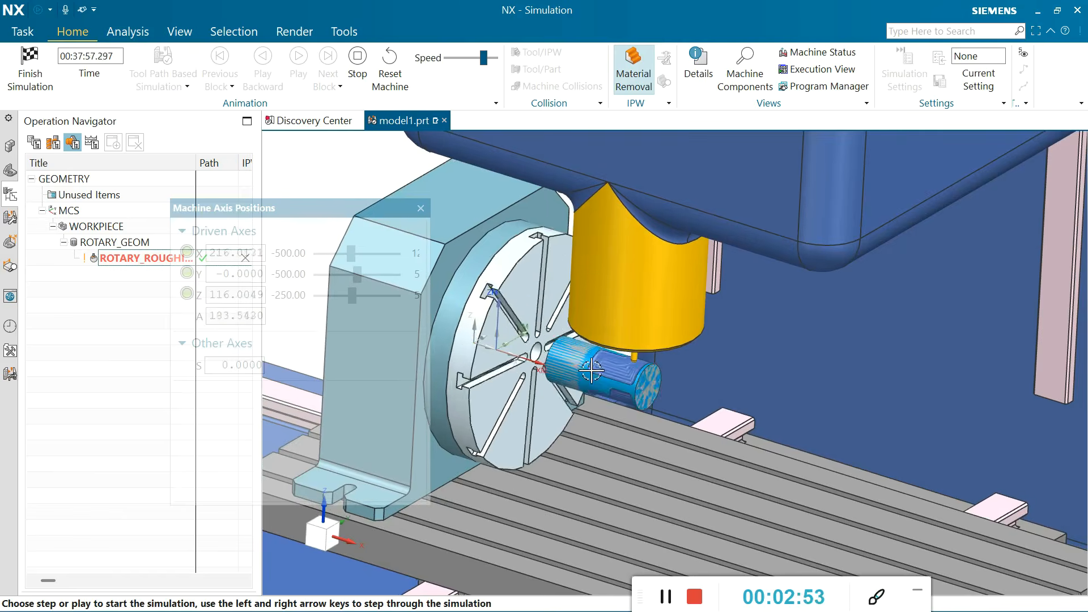
{"action": "scroll", "coordinate": [554, 365], "scroll_direction": "down", "scroll_amount": 2}
{"action": "scroll", "coordinate": [554, 365], "scroll_direction": "up", "scroll_amount": 1}
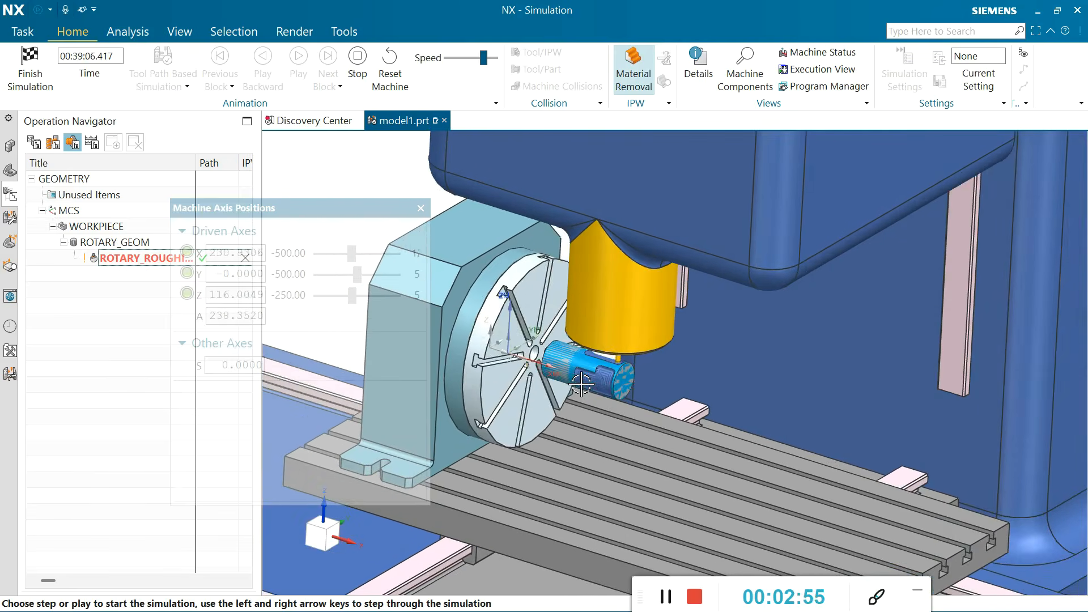
{"action": "scroll", "coordinate": [580, 385], "scroll_direction": "down", "scroll_amount": 1}
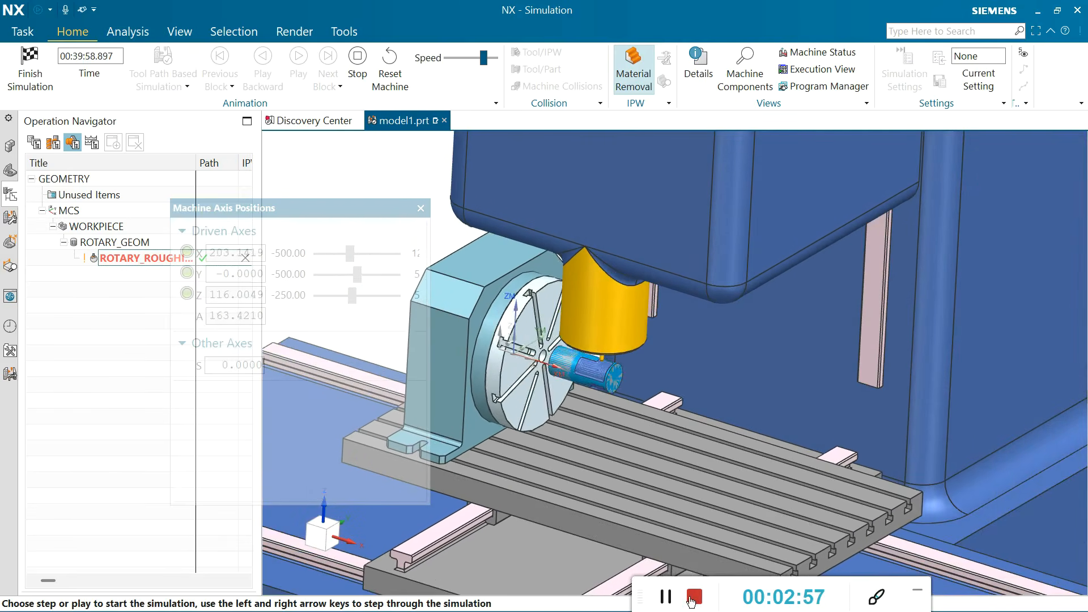